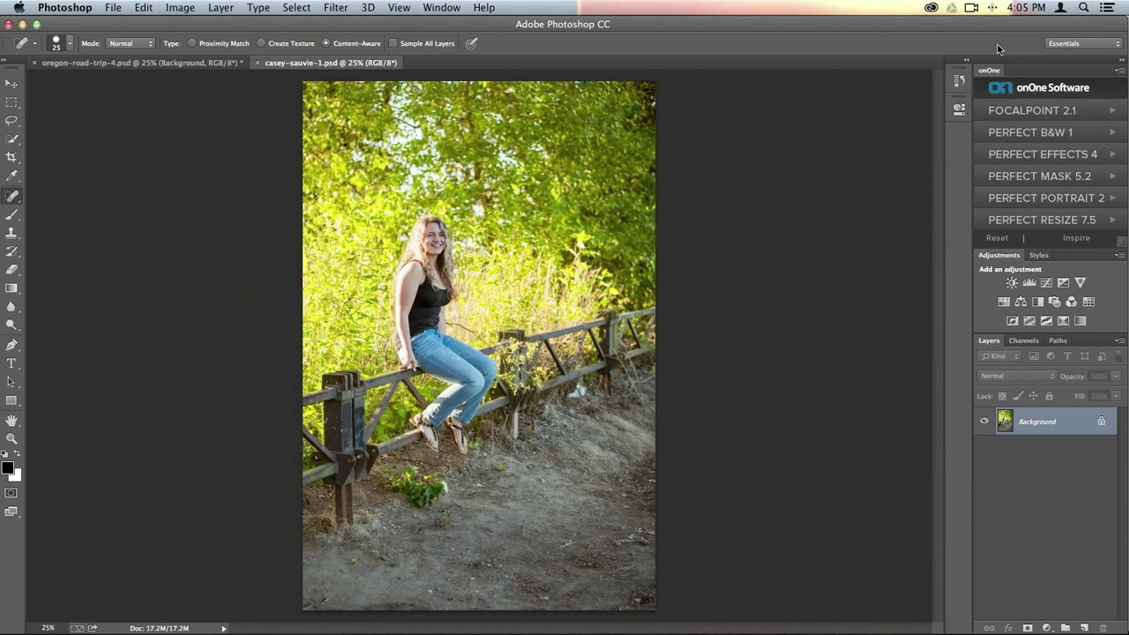
{"action": "left_click", "coordinate": [439, 7]}
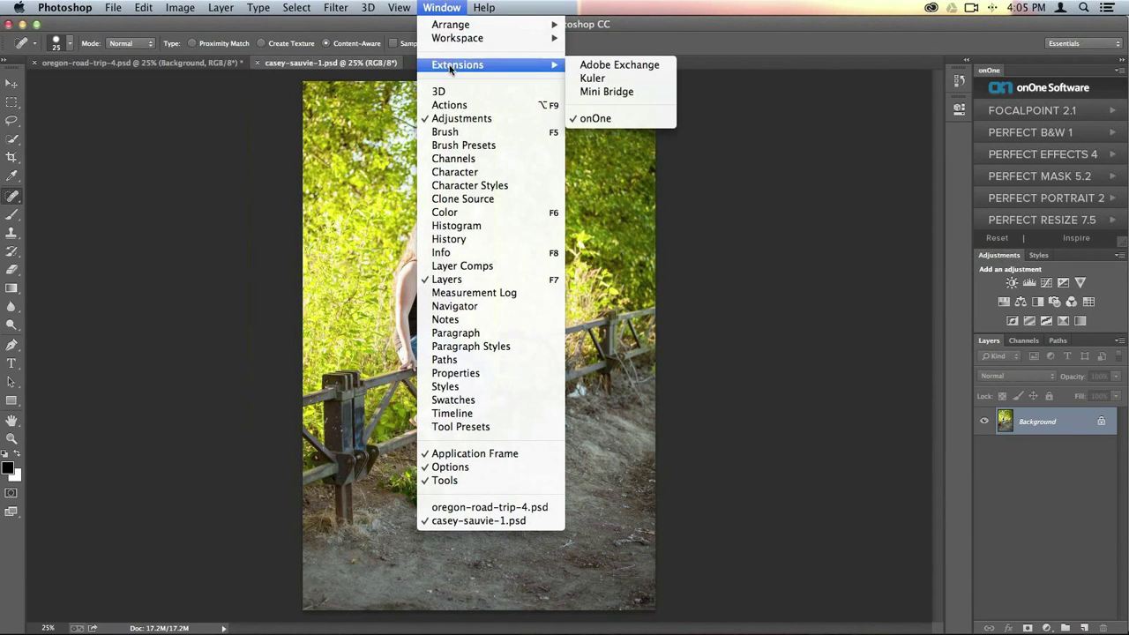
{"action": "mouse_move", "coordinate": [546, 66]}
{"action": "left_click", "coordinate": [446, 8]}
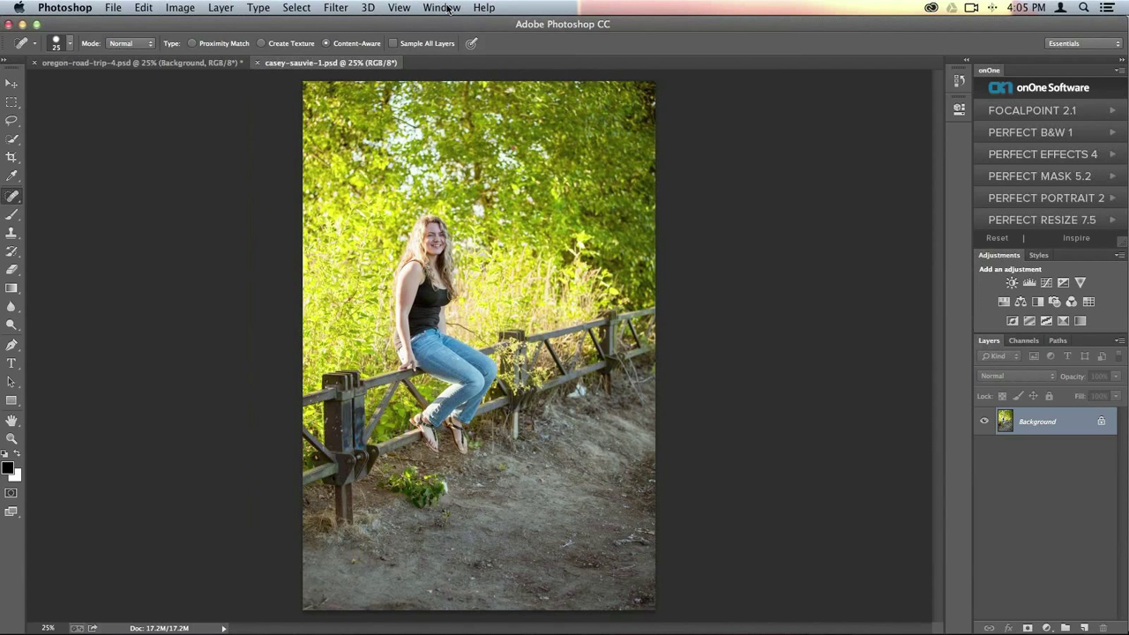
{"action": "left_click", "coordinate": [113, 8]}
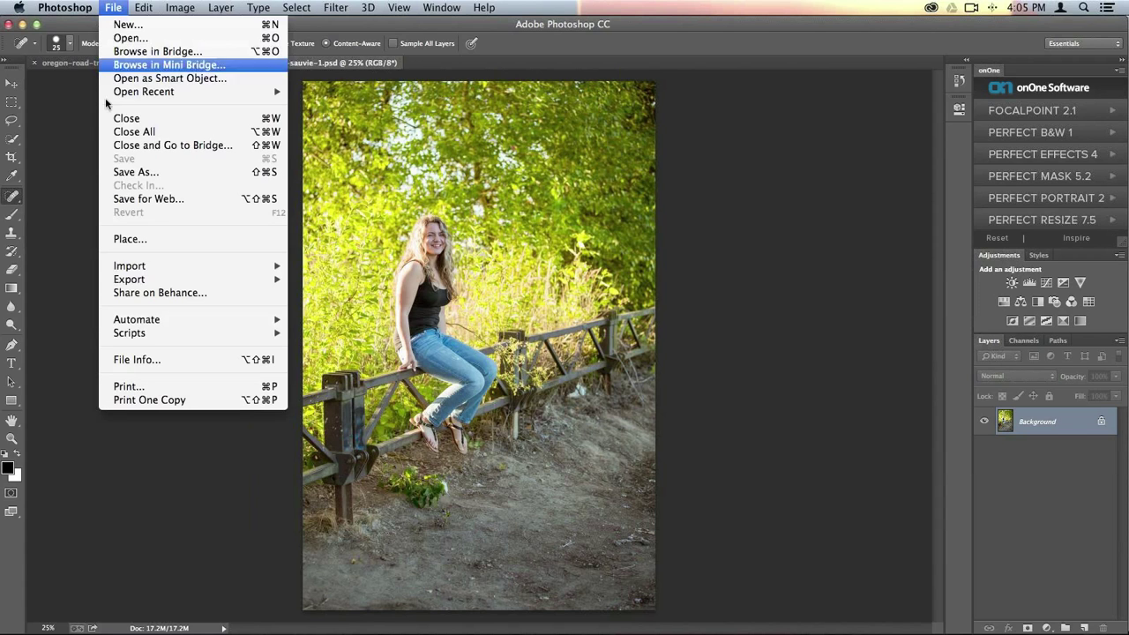
{"action": "mouse_move", "coordinate": [164, 321]}
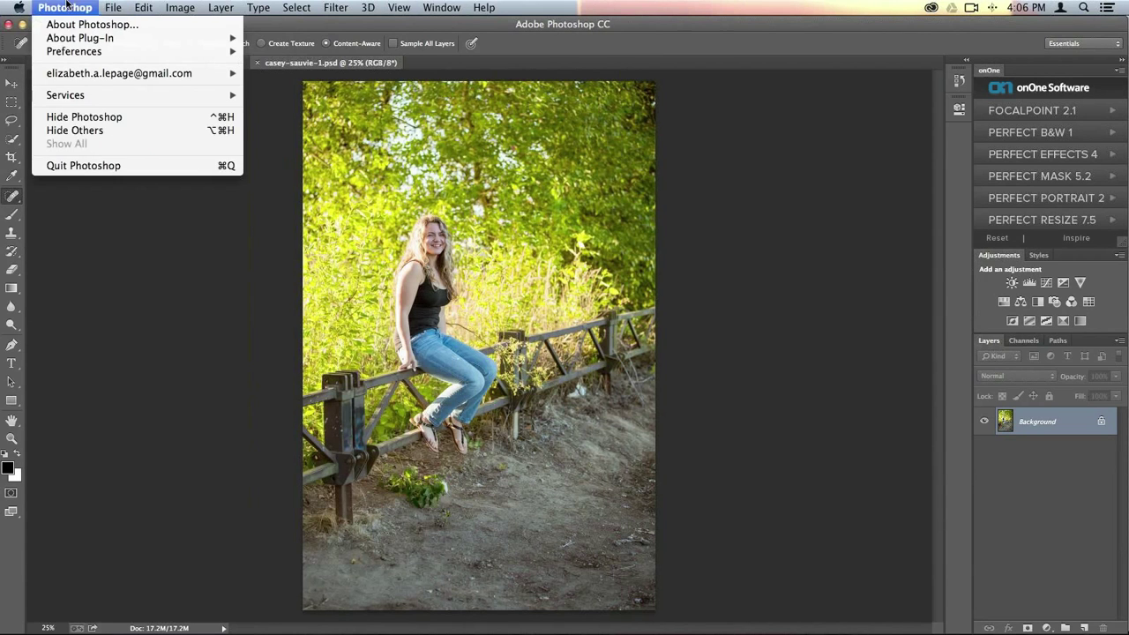
{"action": "left_click", "coordinate": [119, 7]}
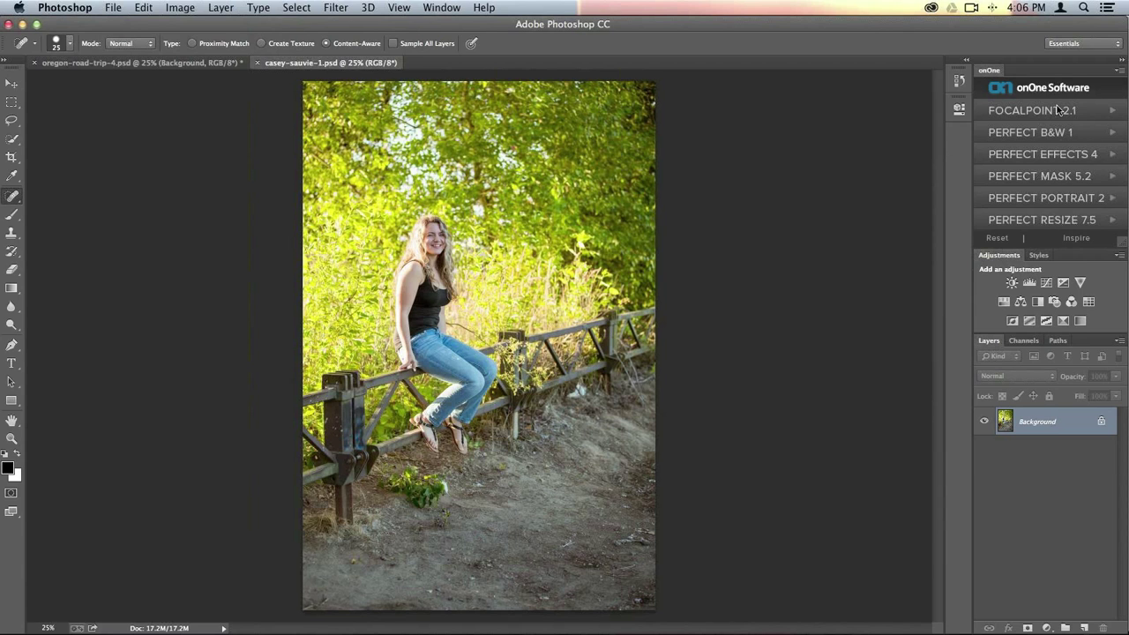
Open the photo in Perfect Effects 4 from the onOne extension and show the full effects library.
{"action": "left_click", "coordinate": [1033, 156]}
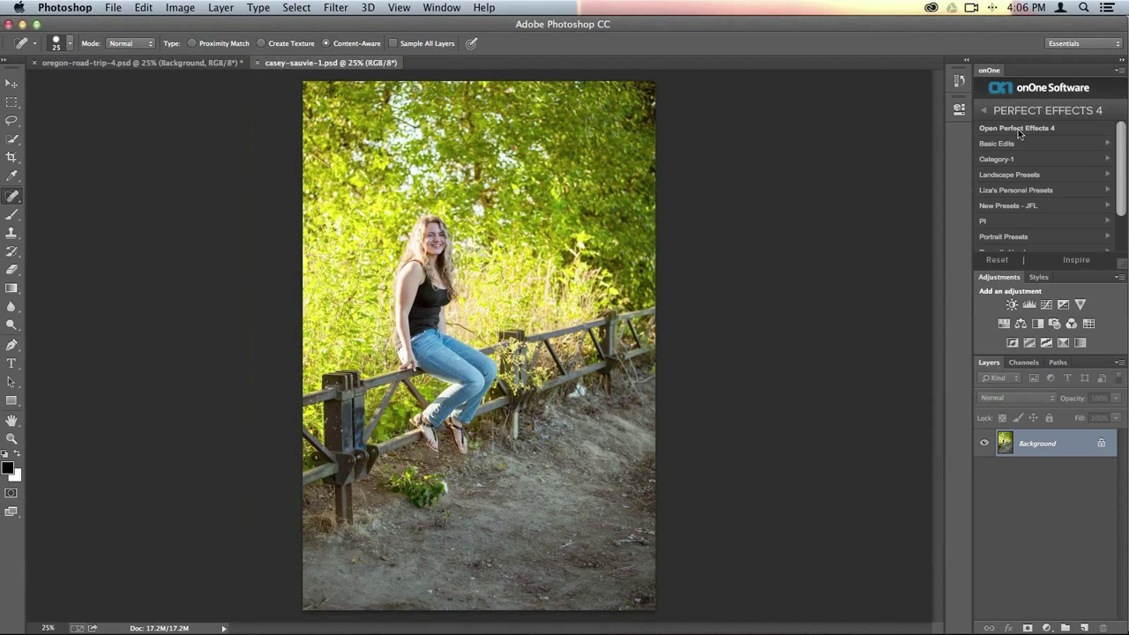
{"action": "left_click", "coordinate": [1018, 129]}
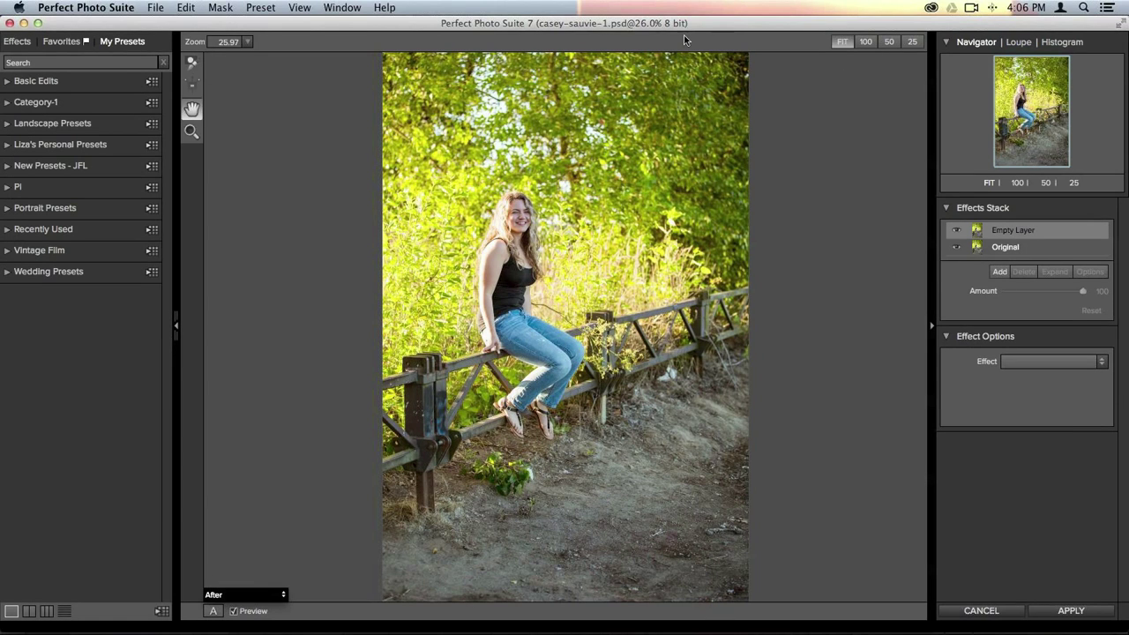
{"action": "left_click", "coordinate": [26, 41]}
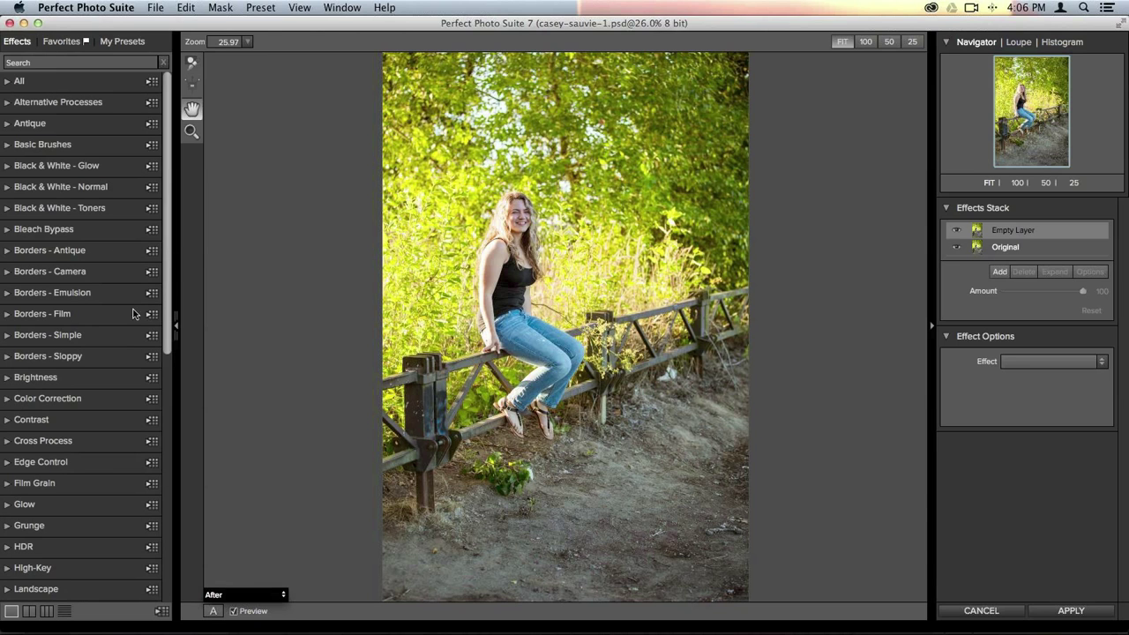
Apply the Radiance effect from the Sunshine category to the photo.
{"action": "scroll", "coordinate": [88, 297], "scroll_direction": "down", "scroll_amount": 10}
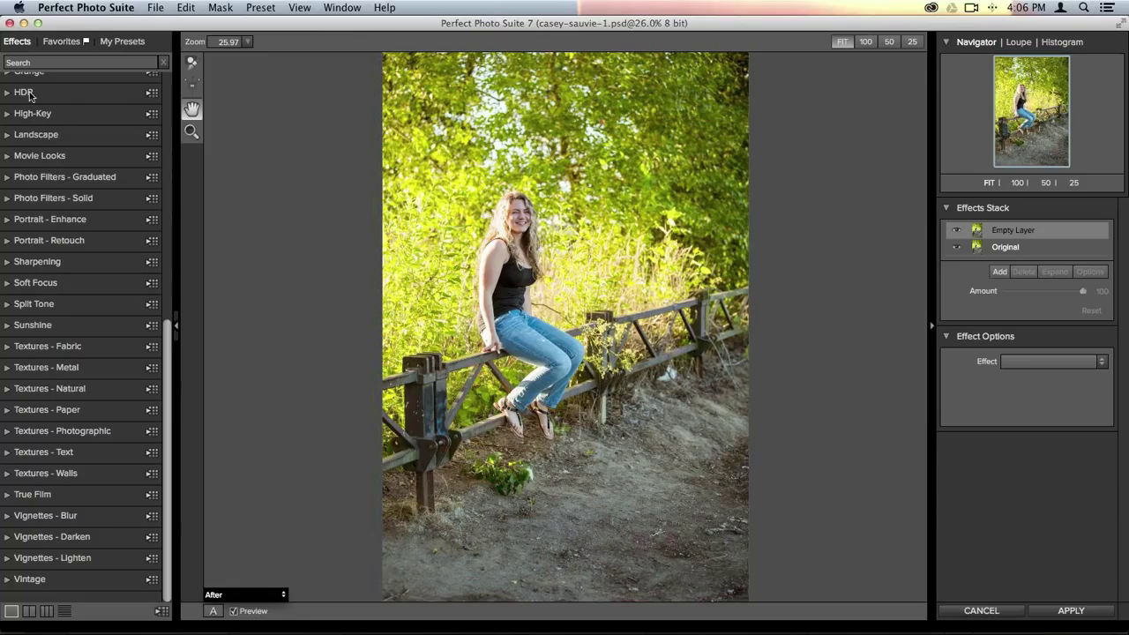
{"action": "left_click", "coordinate": [78, 325]}
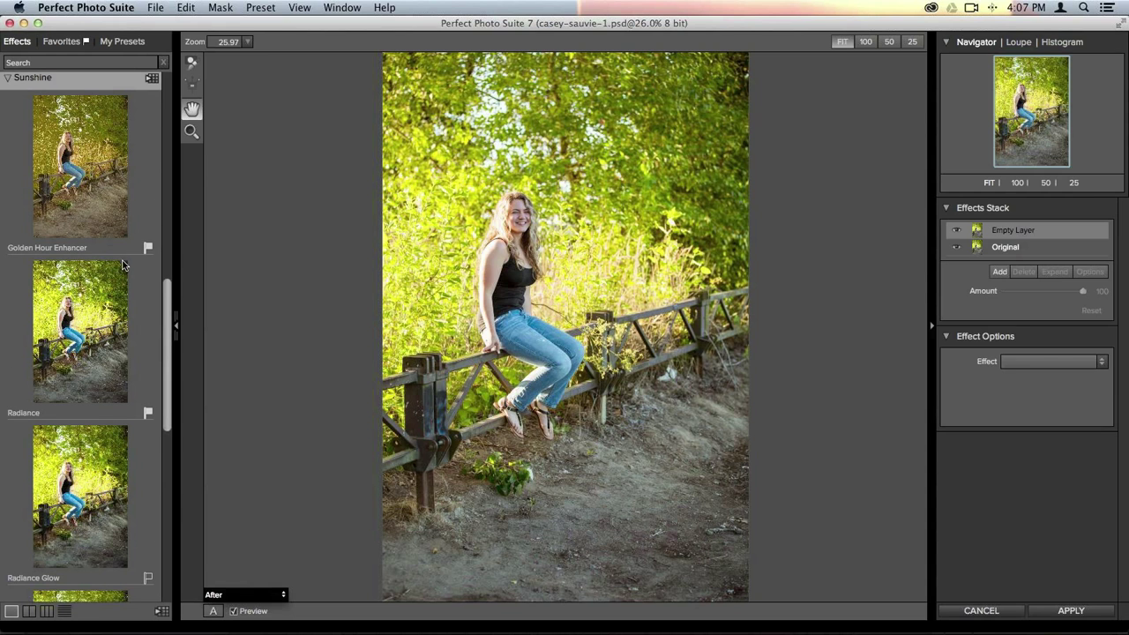
{"action": "scroll", "coordinate": [124, 265], "scroll_direction": "down", "scroll_amount": 3}
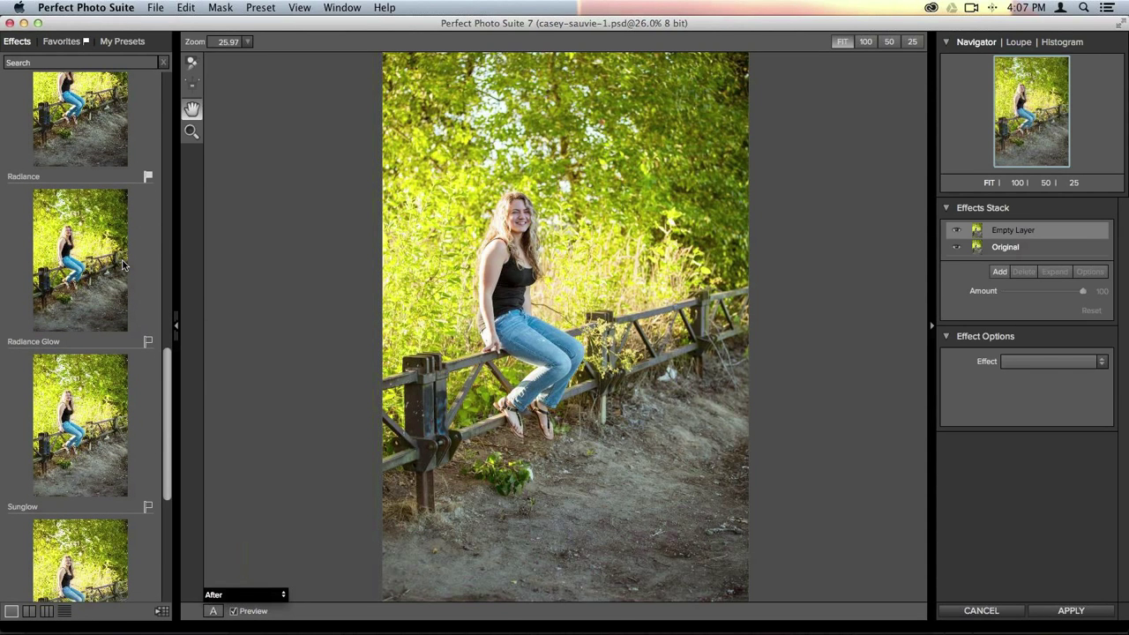
{"action": "scroll", "coordinate": [123, 264], "scroll_direction": "down", "scroll_amount": 2}
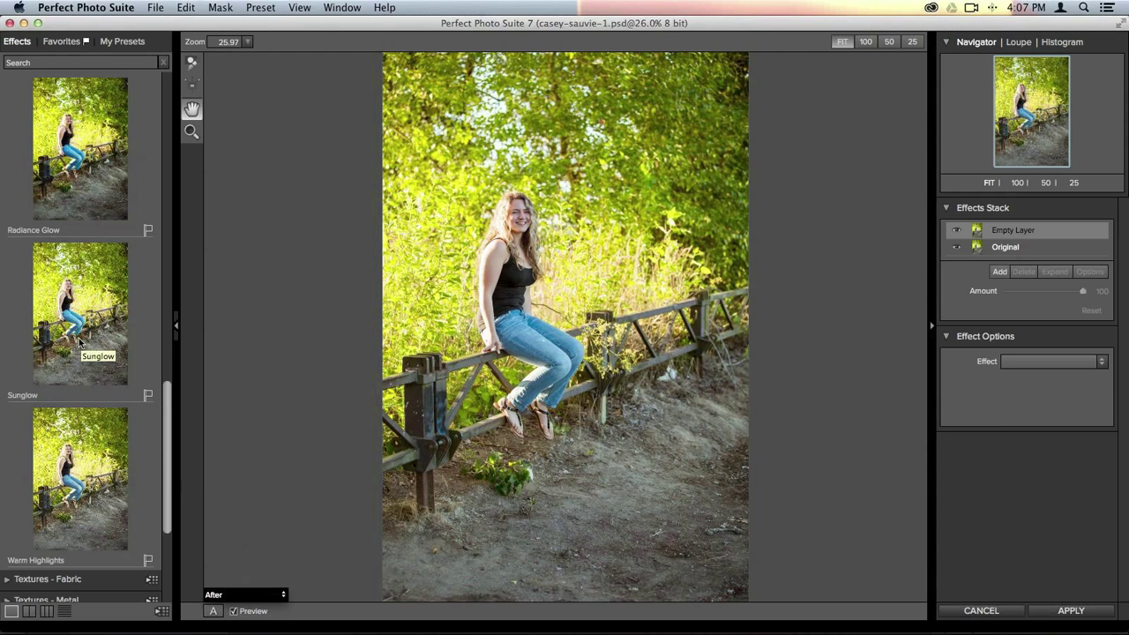
{"action": "scroll", "coordinate": [80, 342], "scroll_direction": "up", "scroll_amount": 1}
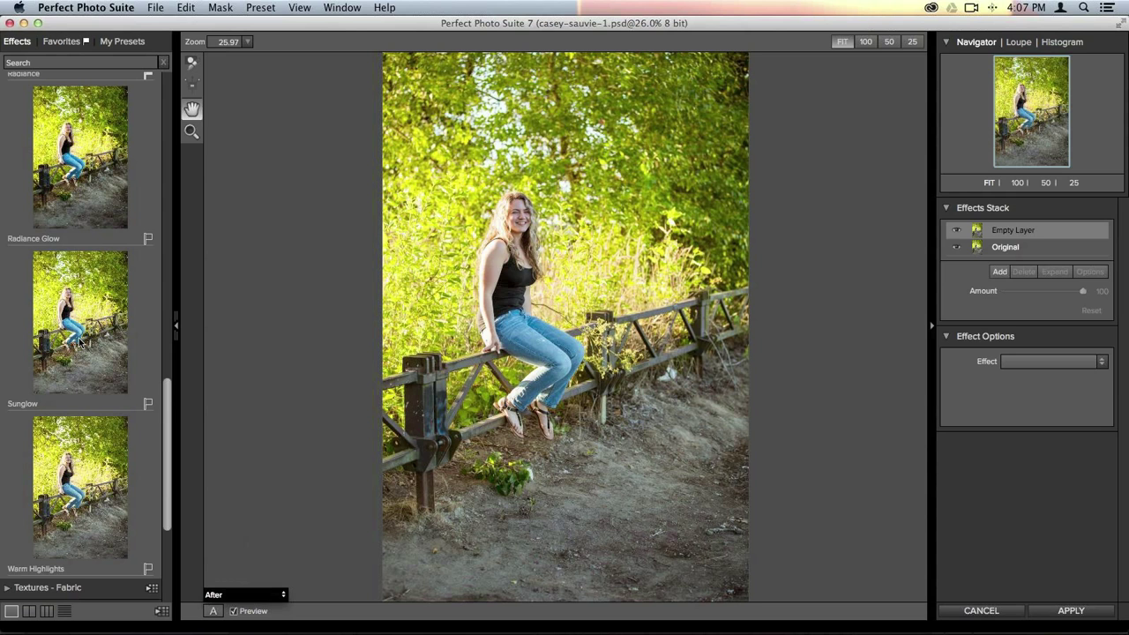
{"action": "scroll", "coordinate": [91, 276], "scroll_direction": "up", "scroll_amount": 5}
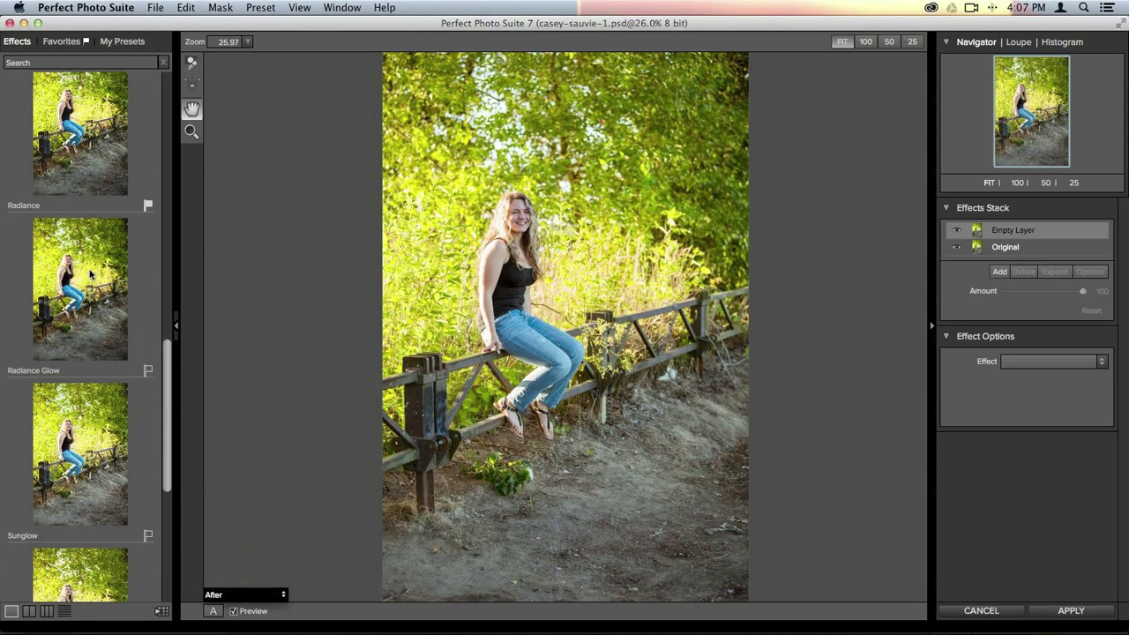
{"action": "left_click", "coordinate": [77, 139]}
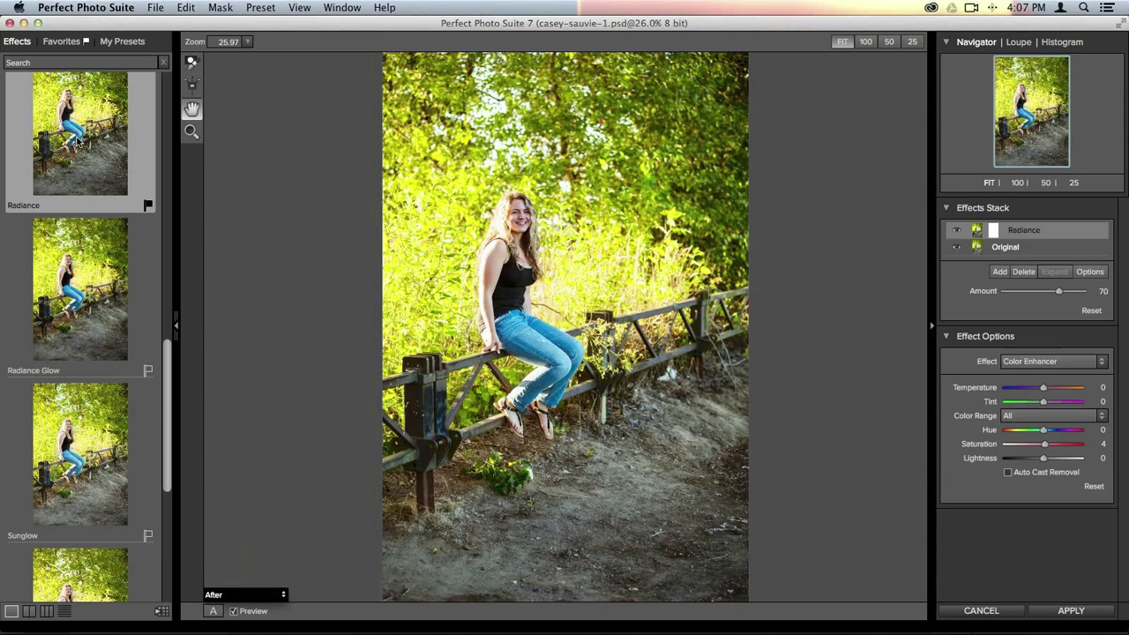
Apply the Honky Tonk effect from the Vintage category to the photo.
{"action": "scroll", "coordinate": [122, 308], "scroll_direction": "down", "scroll_amount": 8}
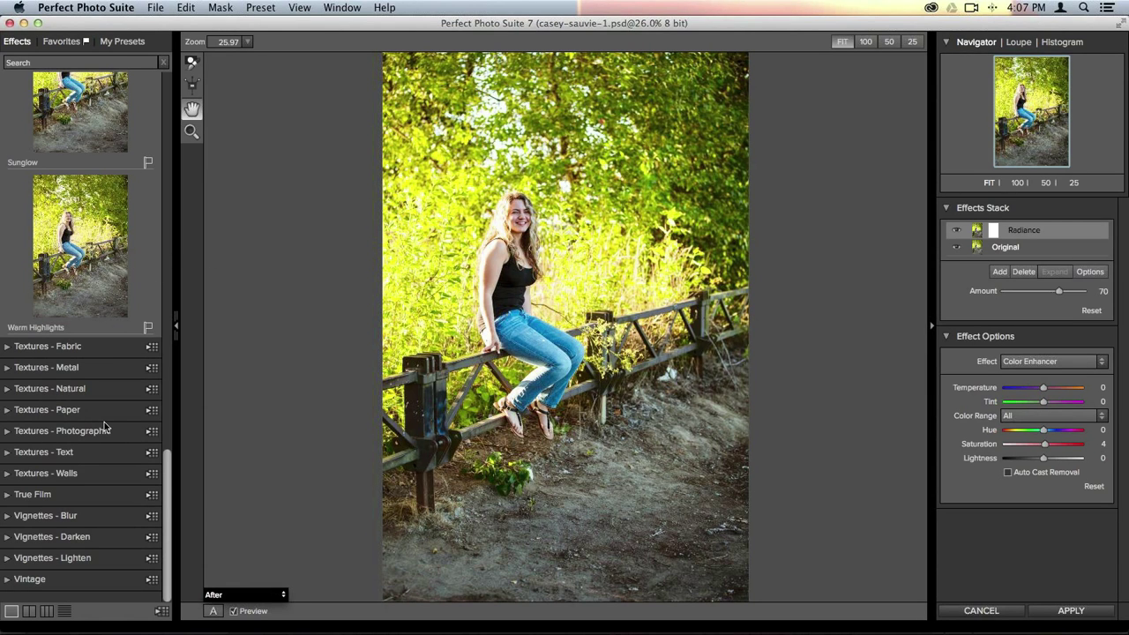
{"action": "left_click", "coordinate": [46, 581]}
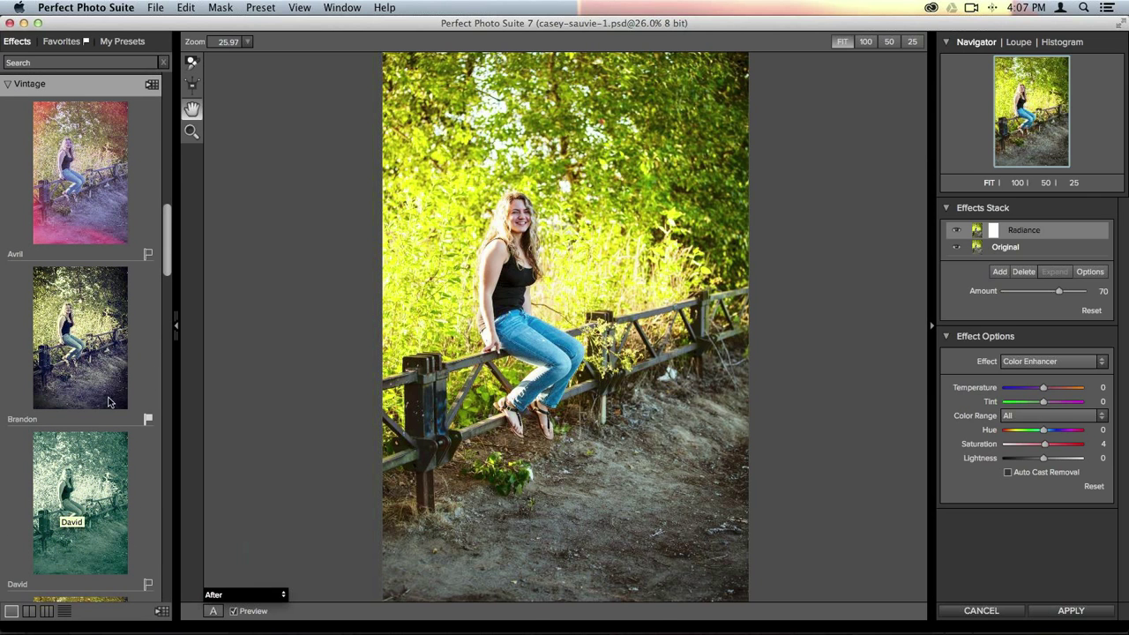
{"action": "scroll", "coordinate": [119, 380], "scroll_direction": "down", "scroll_amount": 2}
{"action": "scroll", "coordinate": [121, 381], "scroll_direction": "down", "scroll_amount": 10}
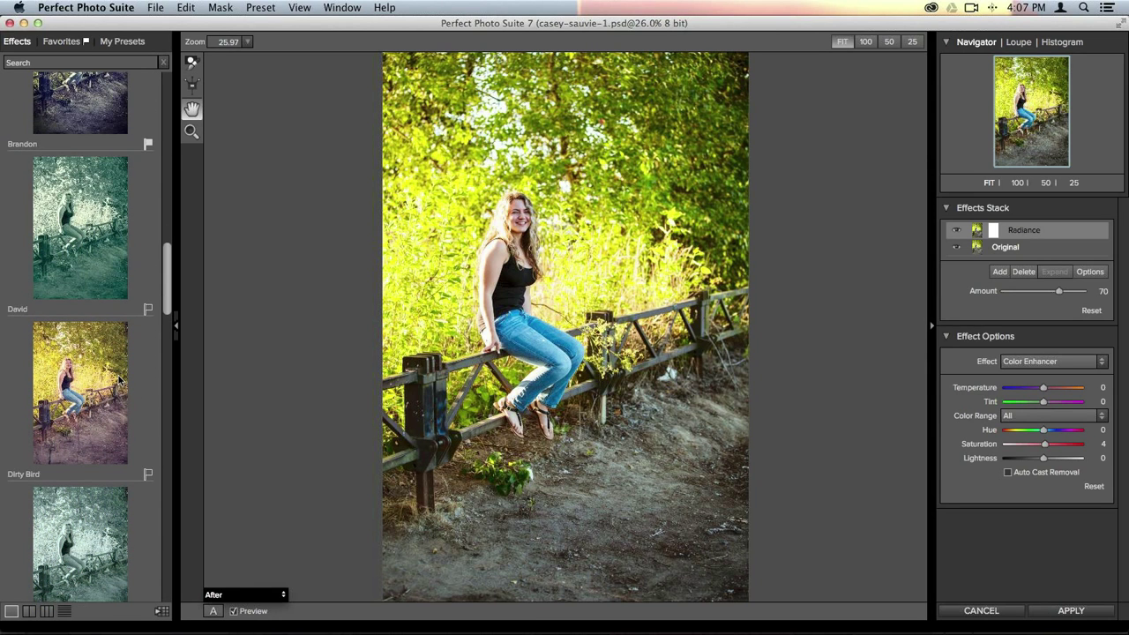
{"action": "scroll", "coordinate": [120, 381], "scroll_direction": "down", "scroll_amount": 10}
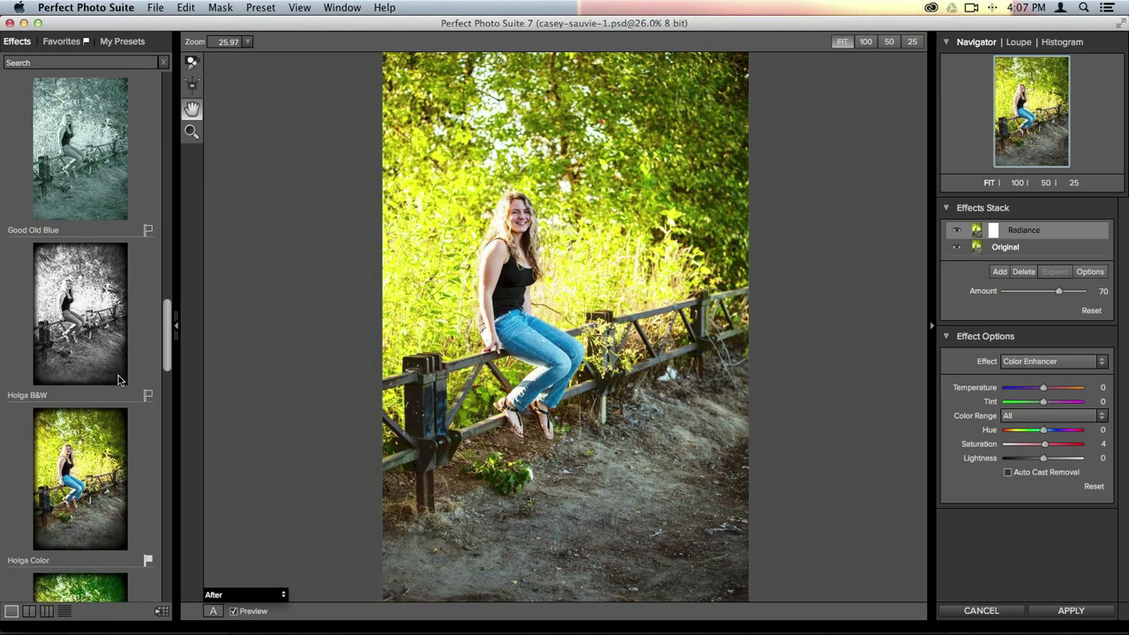
{"action": "scroll", "coordinate": [119, 381], "scroll_direction": "down", "scroll_amount": 10}
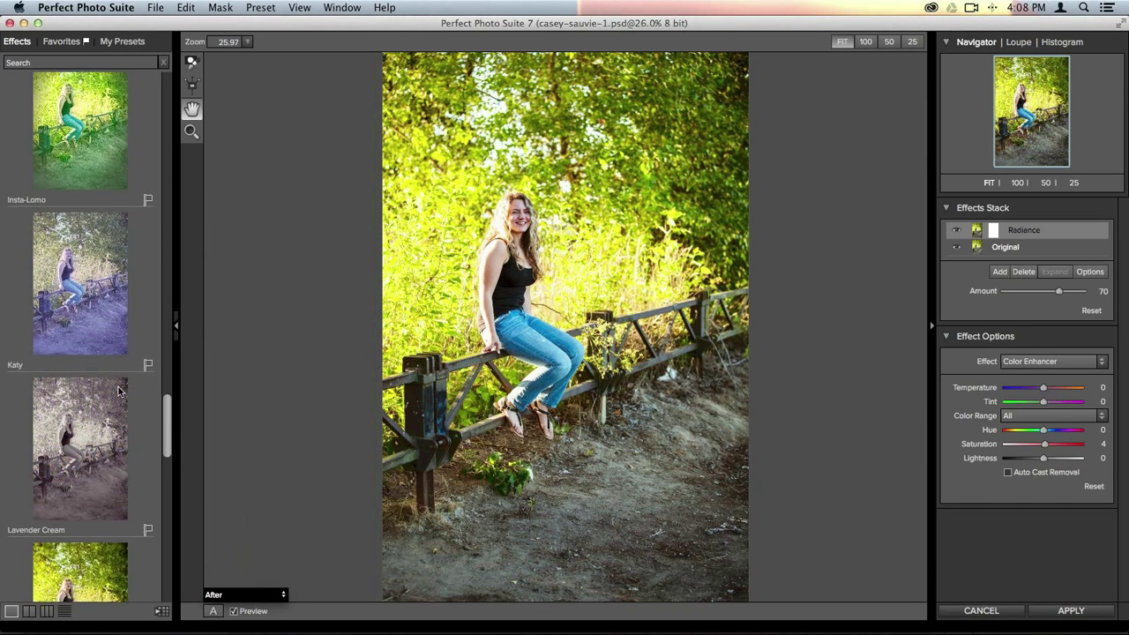
{"action": "scroll", "coordinate": [119, 391], "scroll_direction": "up", "scroll_amount": 5}
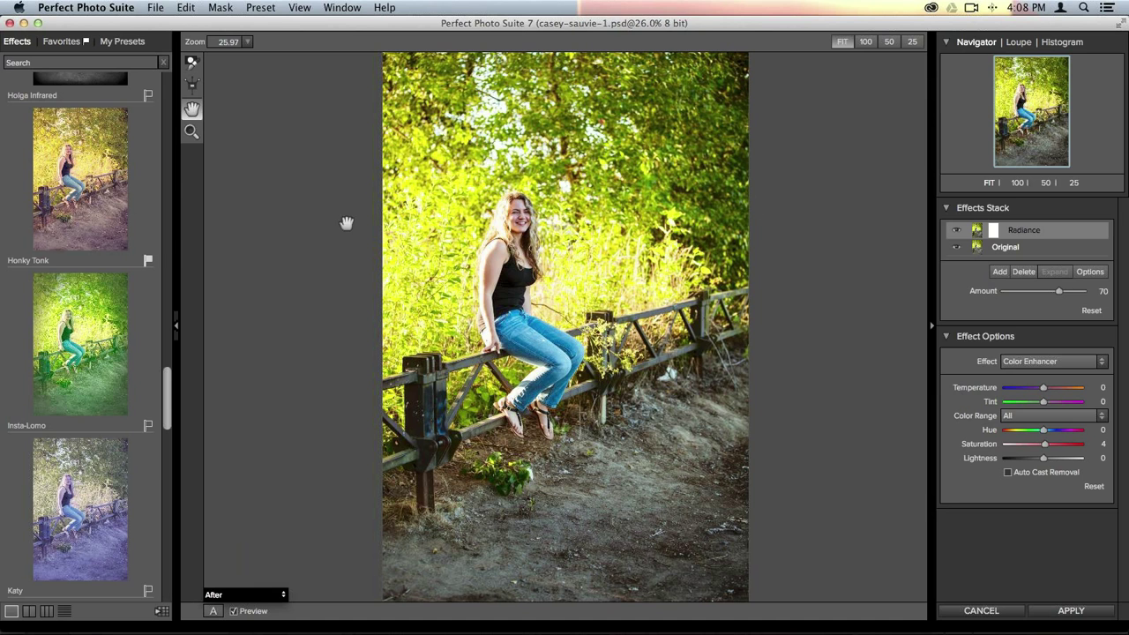
{"action": "left_click", "coordinate": [85, 181]}
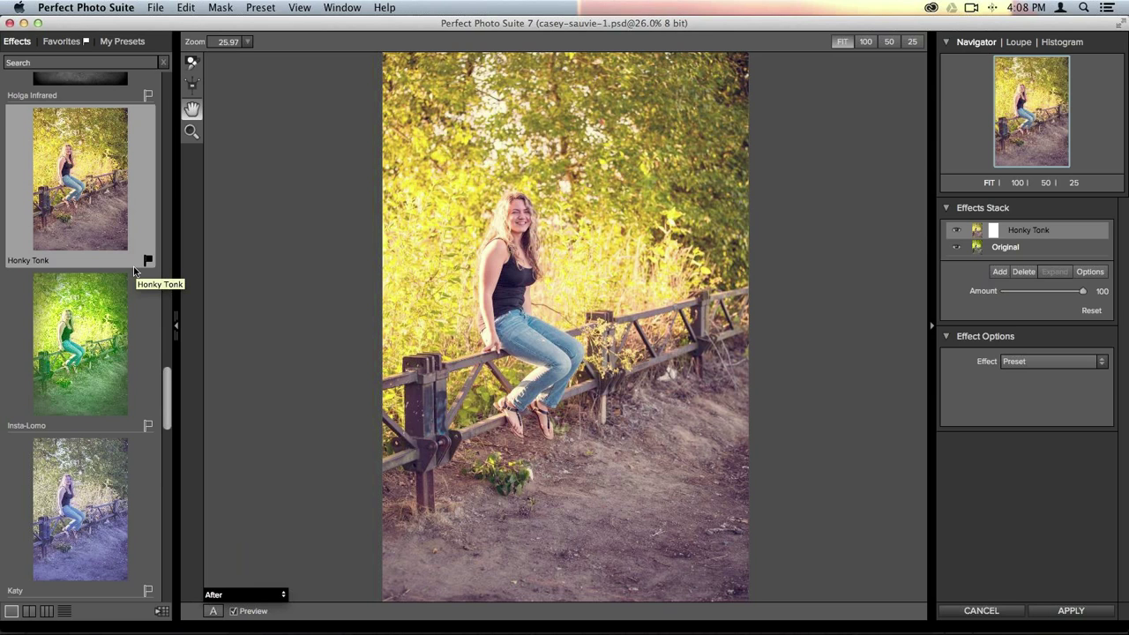
Look through the effects saved as favorites, and return to the full effects library.
{"action": "left_click", "coordinate": [61, 42]}
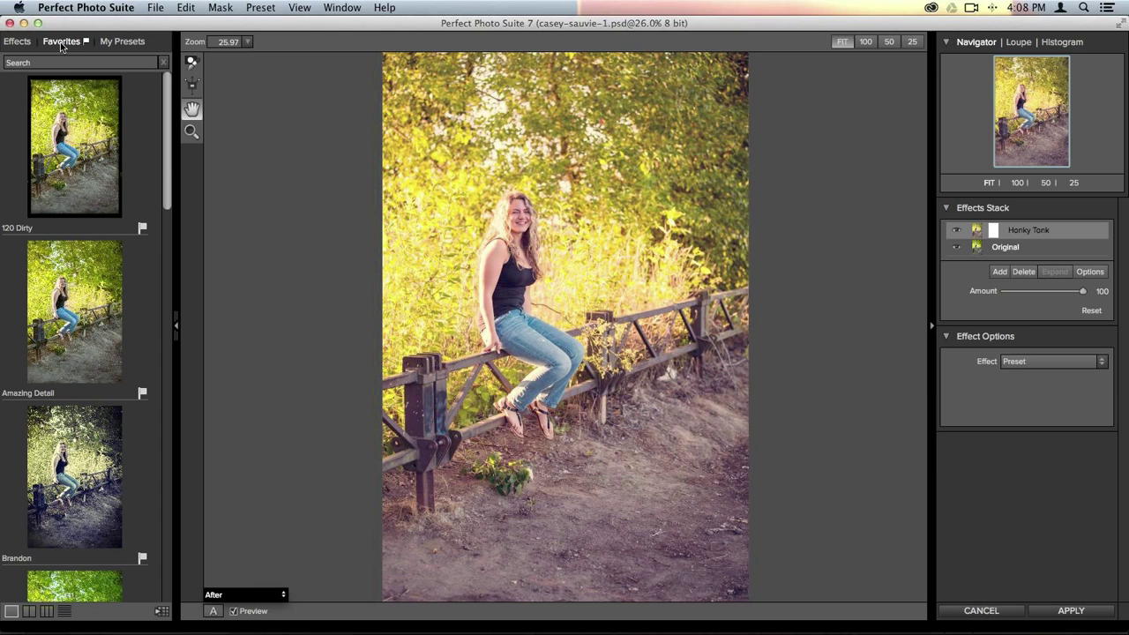
{"action": "scroll", "coordinate": [92, 355], "scroll_direction": "down", "scroll_amount": 5}
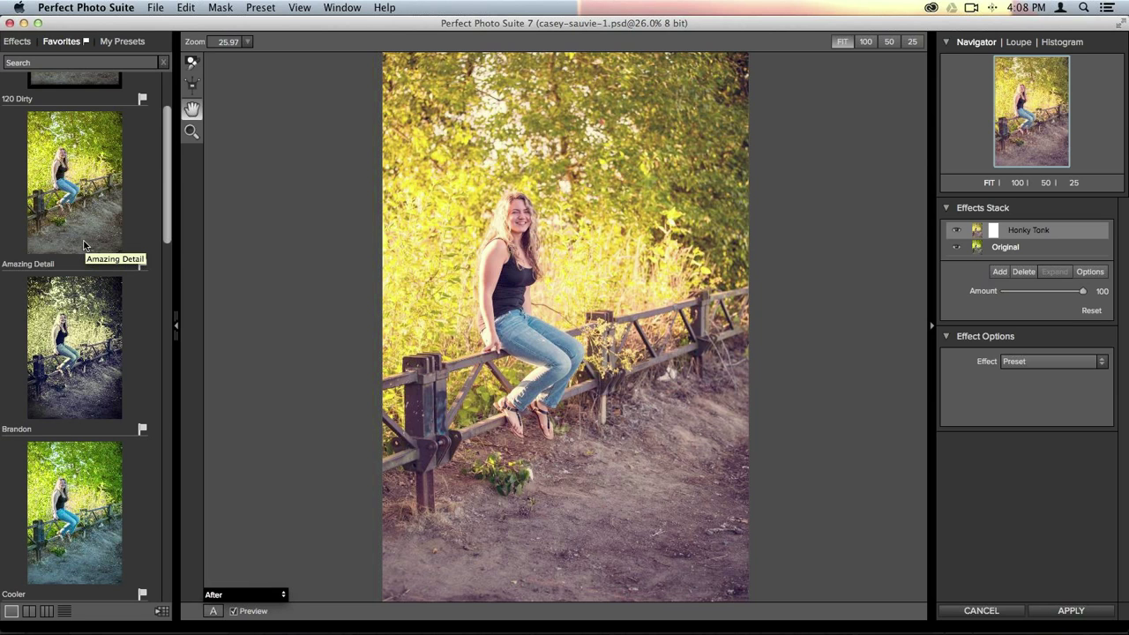
{"action": "scroll", "coordinate": [85, 245], "scroll_direction": "down", "scroll_amount": 4}
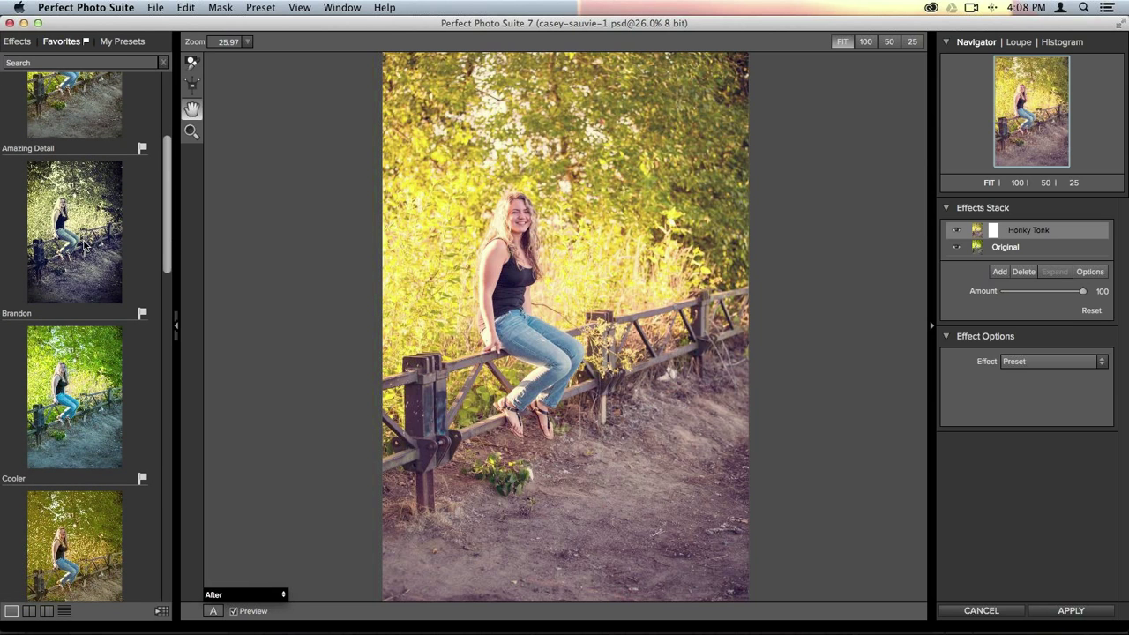
{"action": "scroll", "coordinate": [85, 245], "scroll_direction": "up", "scroll_amount": 8}
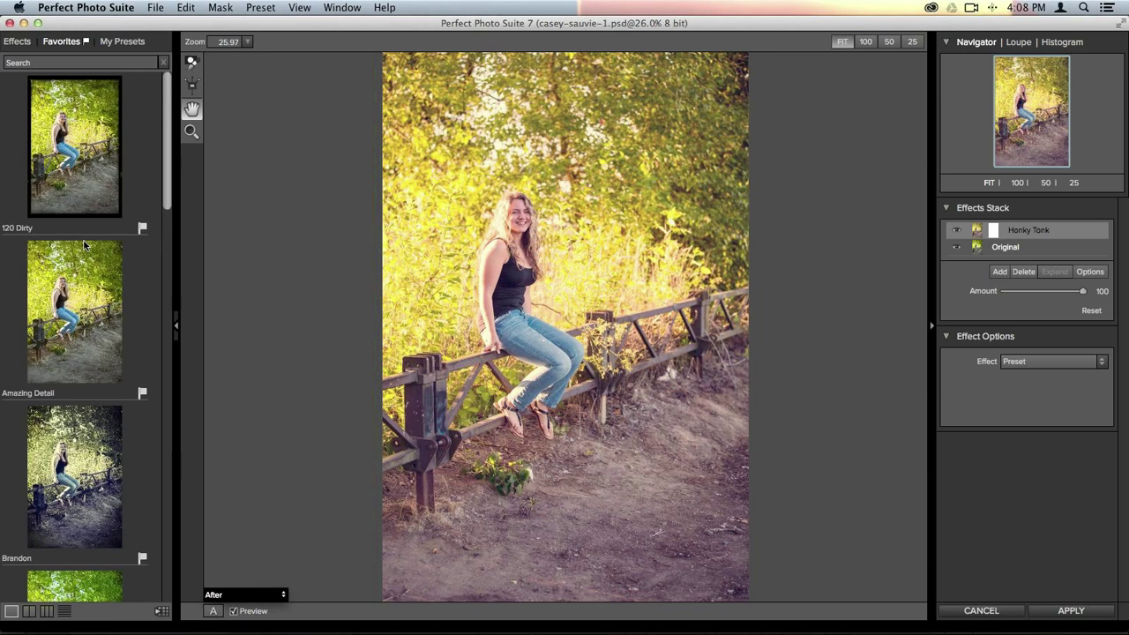
{"action": "left_click", "coordinate": [19, 46]}
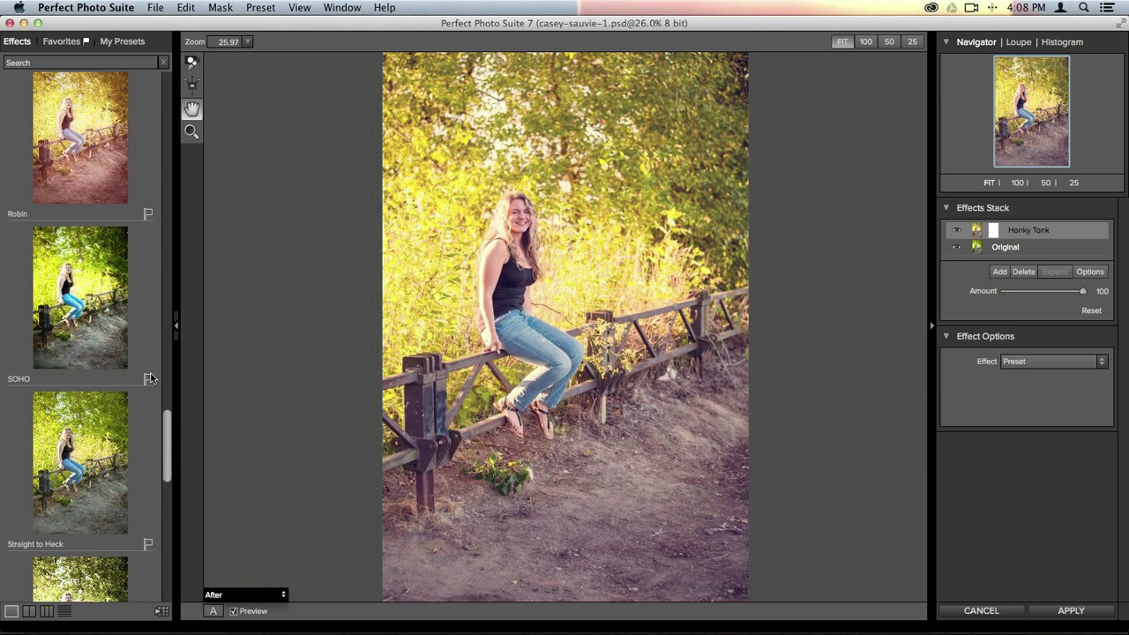
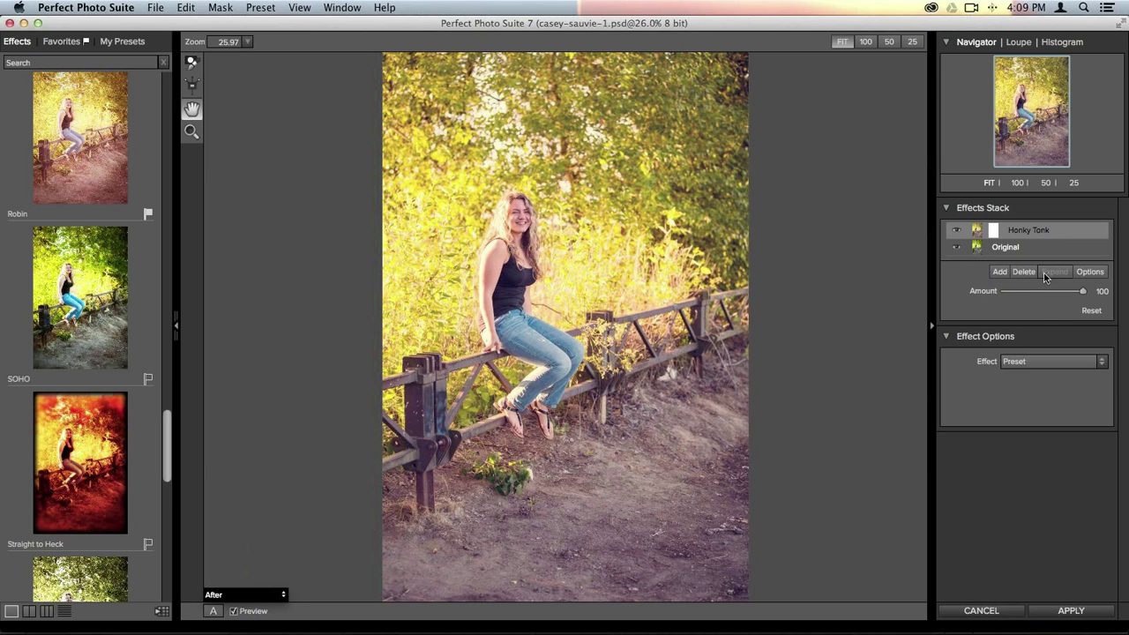
Commit the effects stack to the photo and return to Photoshop.
{"action": "left_click", "coordinate": [1060, 612]}
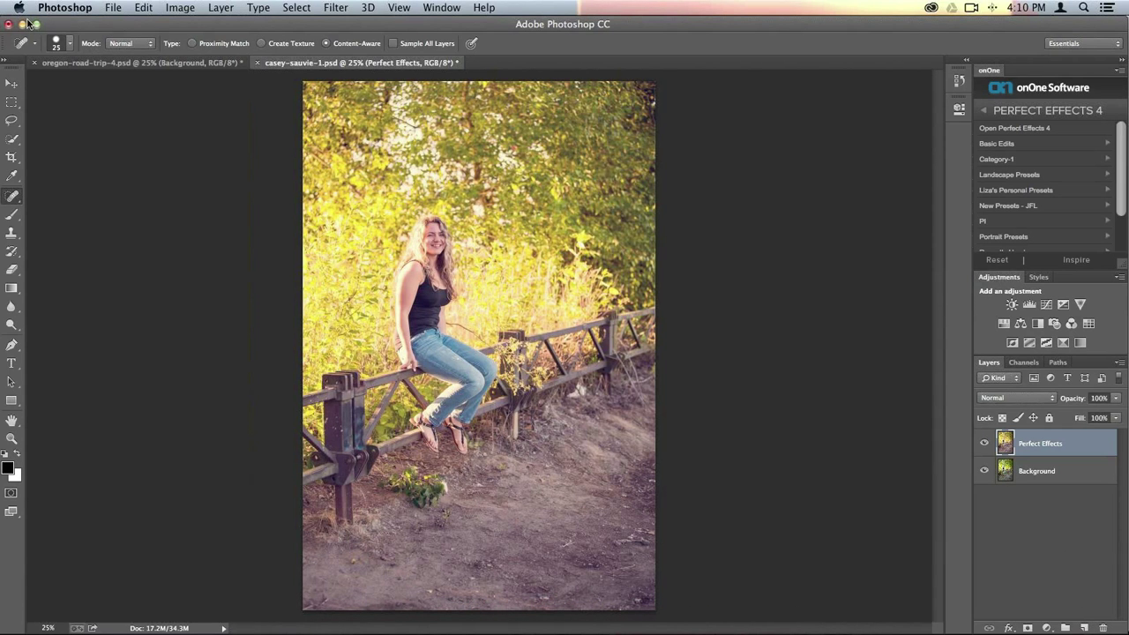
Hide Photoshop and switch to Aperture, showing the Demo Images album as a thumbnail grid.
{"action": "left_click", "coordinate": [69, 8]}
{"action": "left_click", "coordinate": [91, 116]}
{"action": "mouse_move", "coordinate": [265, 630]}
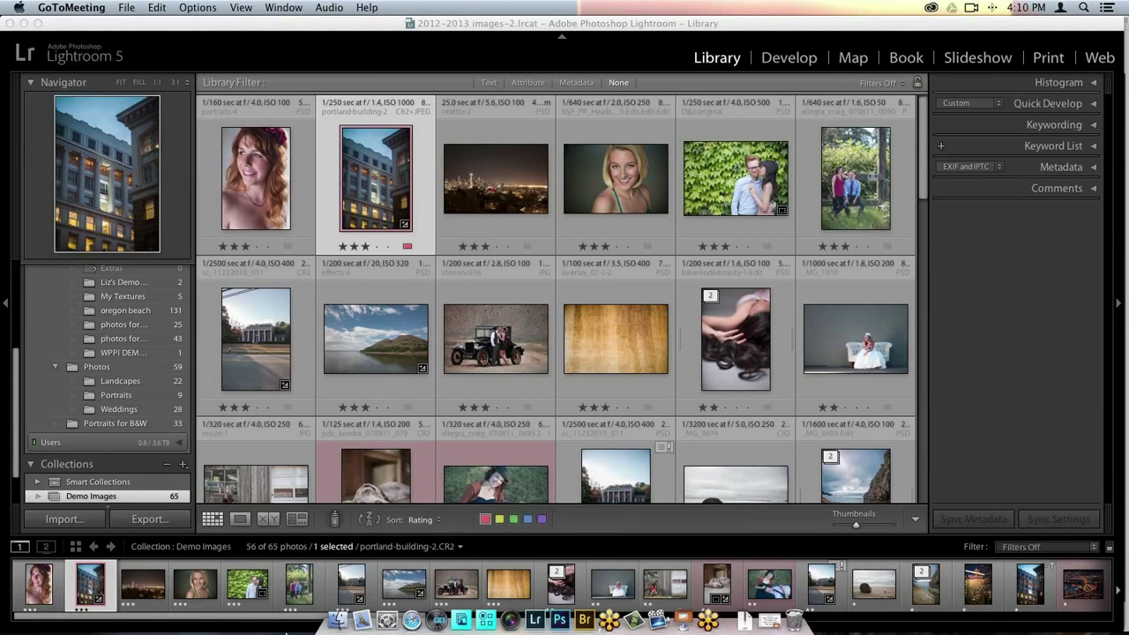
{"action": "left_click", "coordinate": [511, 616]}
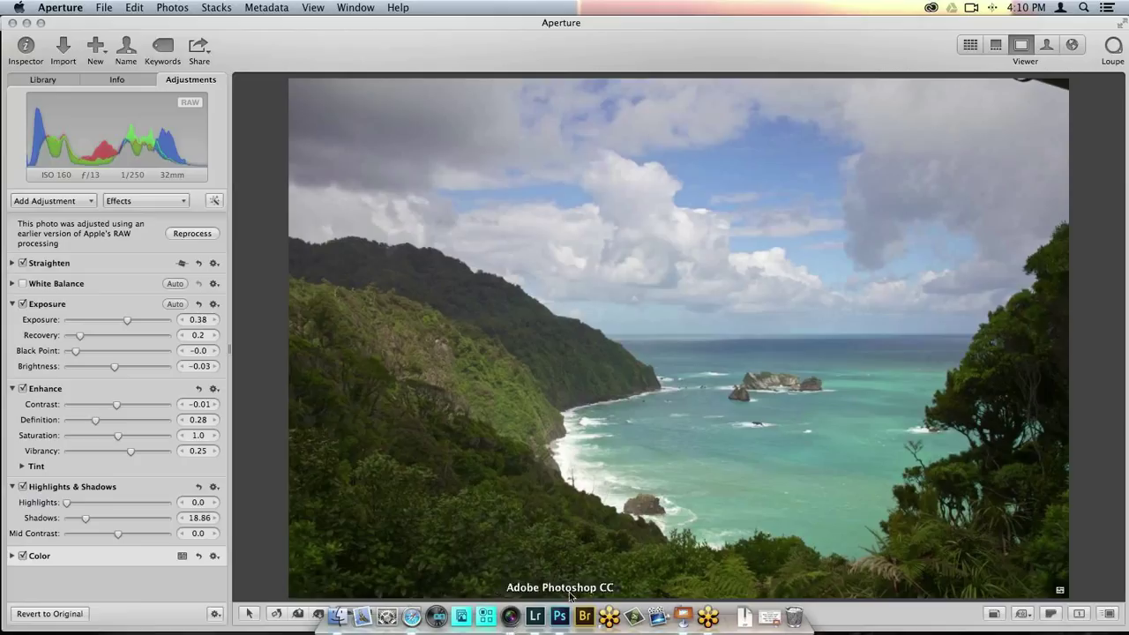
{"action": "left_click", "coordinate": [971, 46]}
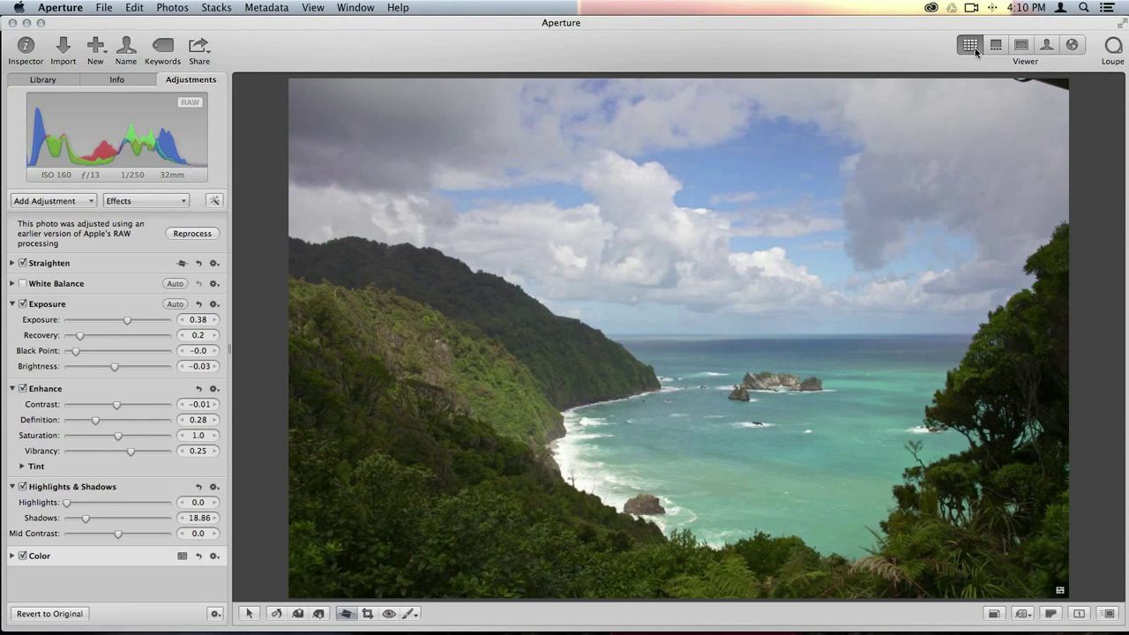
{"action": "scroll", "coordinate": [697, 256], "scroll_direction": "up", "scroll_amount": 3}
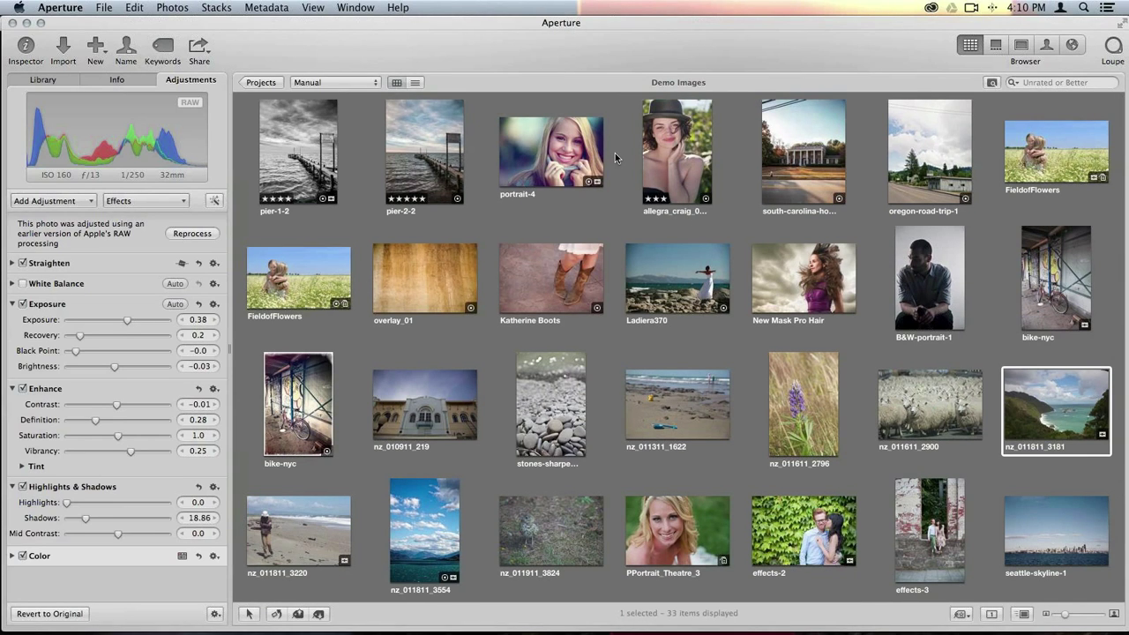
Open the coastal photo nz_011811_3181 in the Perfect B&W 1 plug-in for editing.
{"action": "right_click", "coordinate": [1048, 405]}
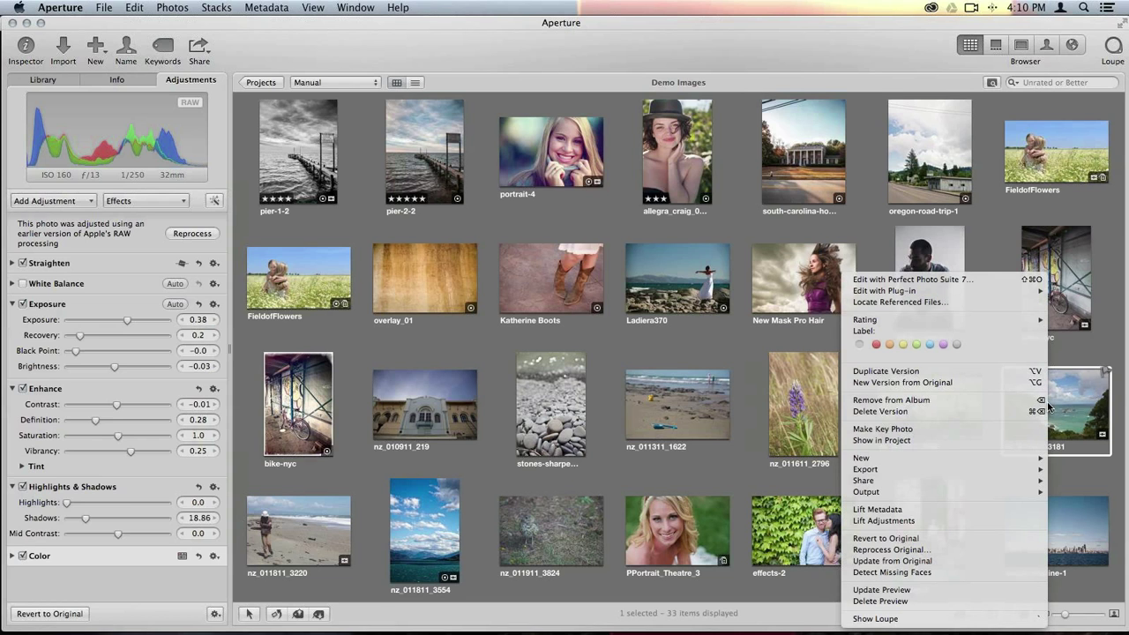
{"action": "mouse_move", "coordinate": [929, 292]}
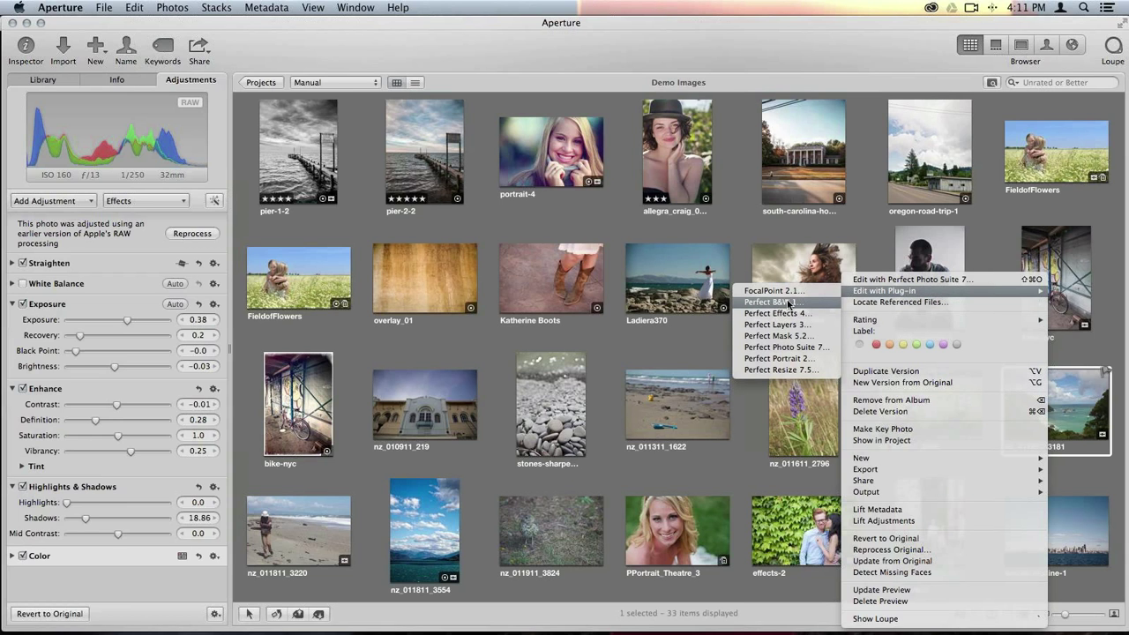
{"action": "left_click", "coordinate": [789, 303]}
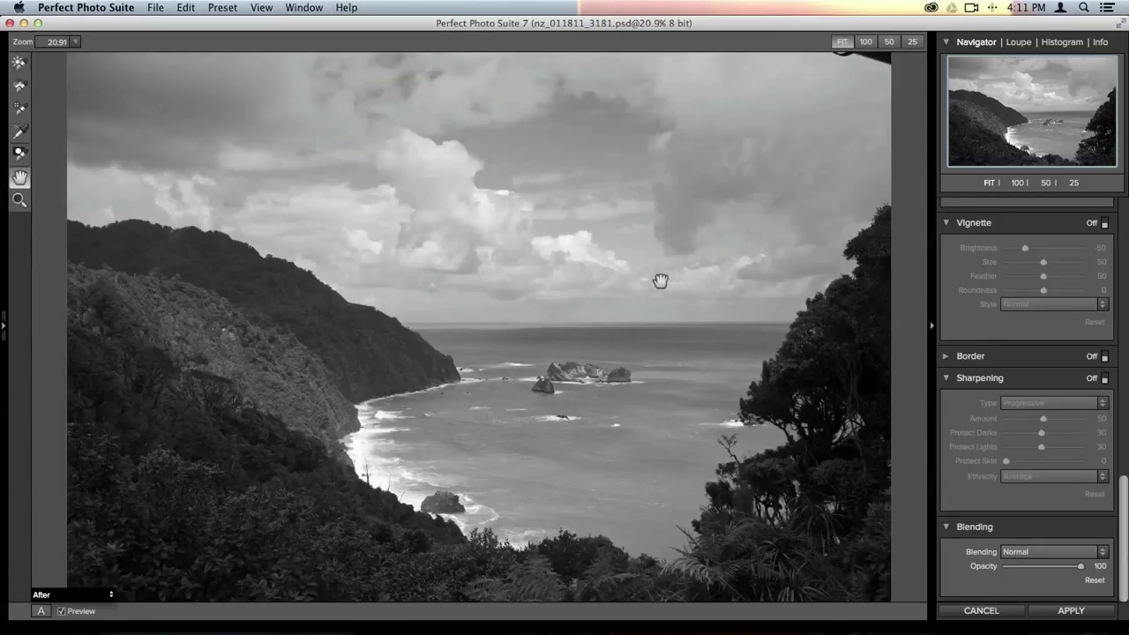
Show the preset library and apply Ansel in the Valley from the 20th Century Classic Silver category.
{"action": "left_click", "coordinate": [5, 324]}
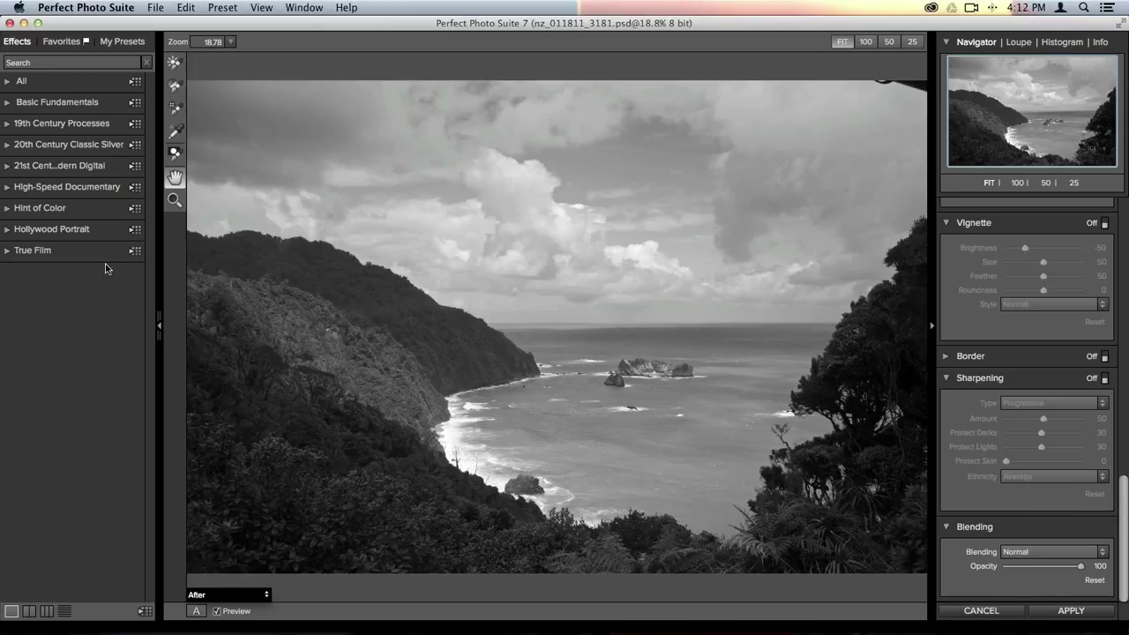
{"action": "left_click", "coordinate": [41, 146]}
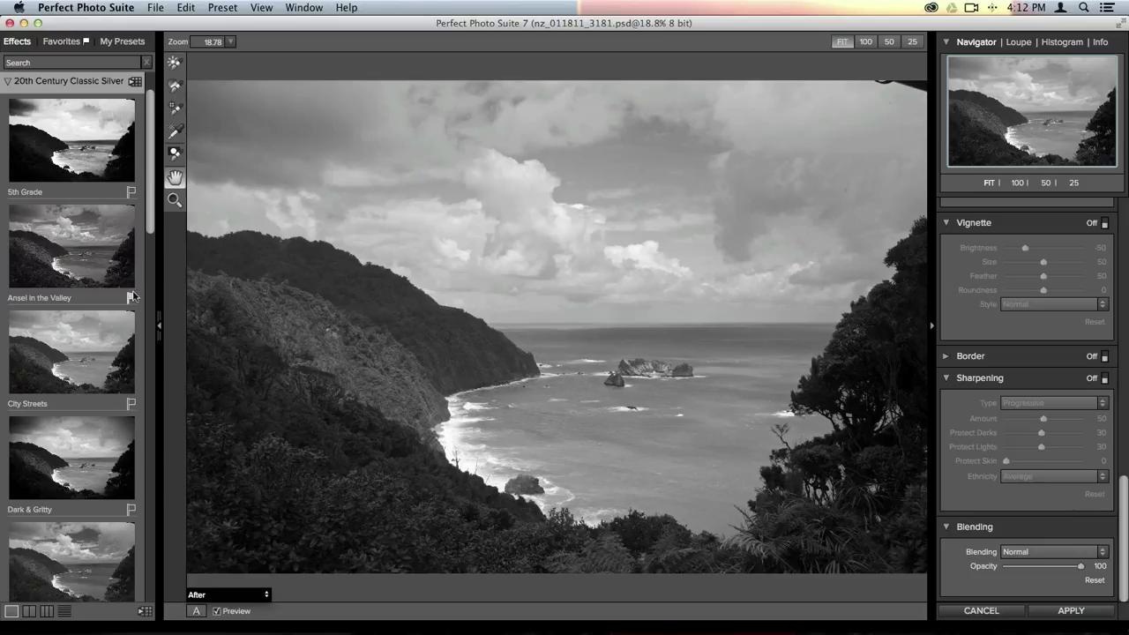
{"action": "left_click", "coordinate": [62, 268]}
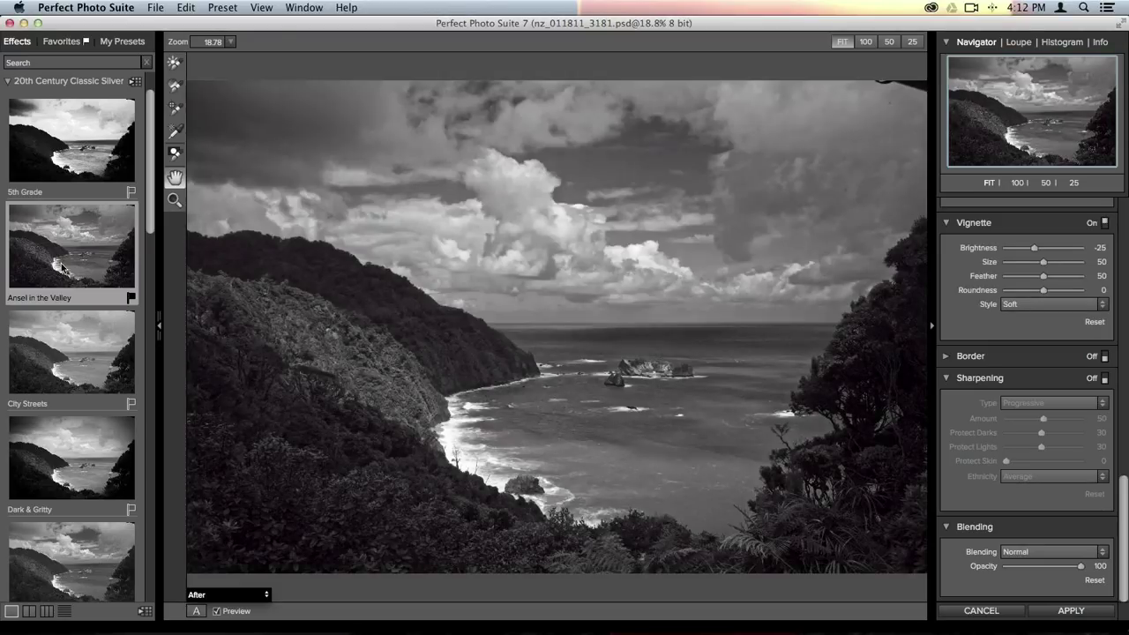
Try the Dark & Gritty and Dramatic Sky presets on the photo, and return to Ansel in the Valley.
{"action": "scroll", "coordinate": [95, 367], "scroll_direction": "down", "scroll_amount": 2}
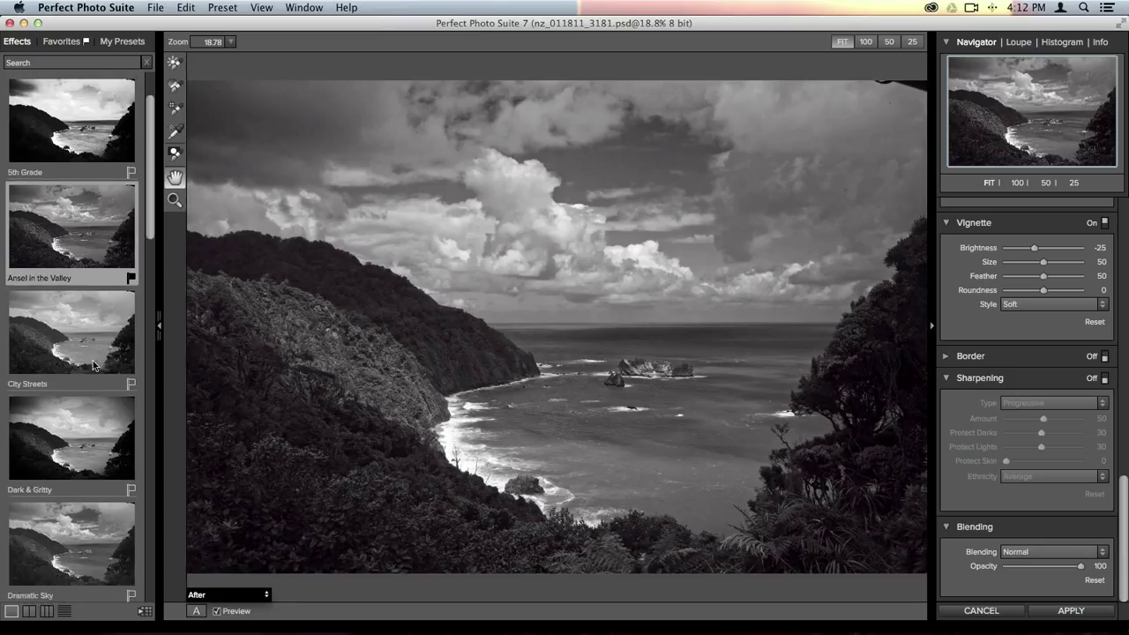
{"action": "left_click", "coordinate": [37, 429]}
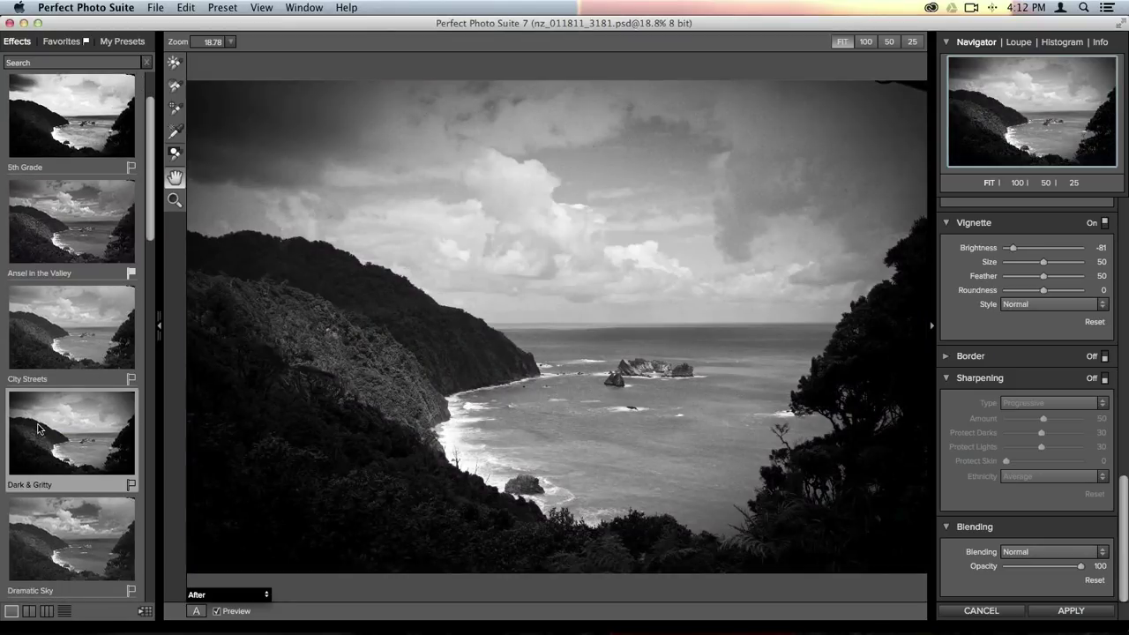
{"action": "scroll", "coordinate": [37, 430], "scroll_direction": "down", "scroll_amount": 5}
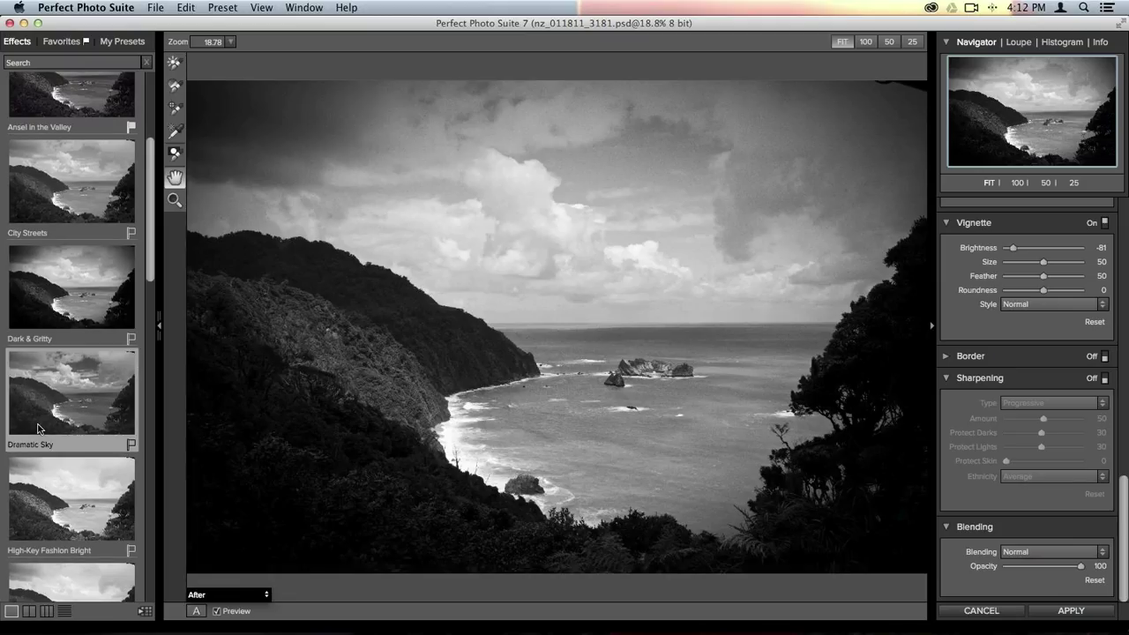
{"action": "left_click", "coordinate": [37, 430]}
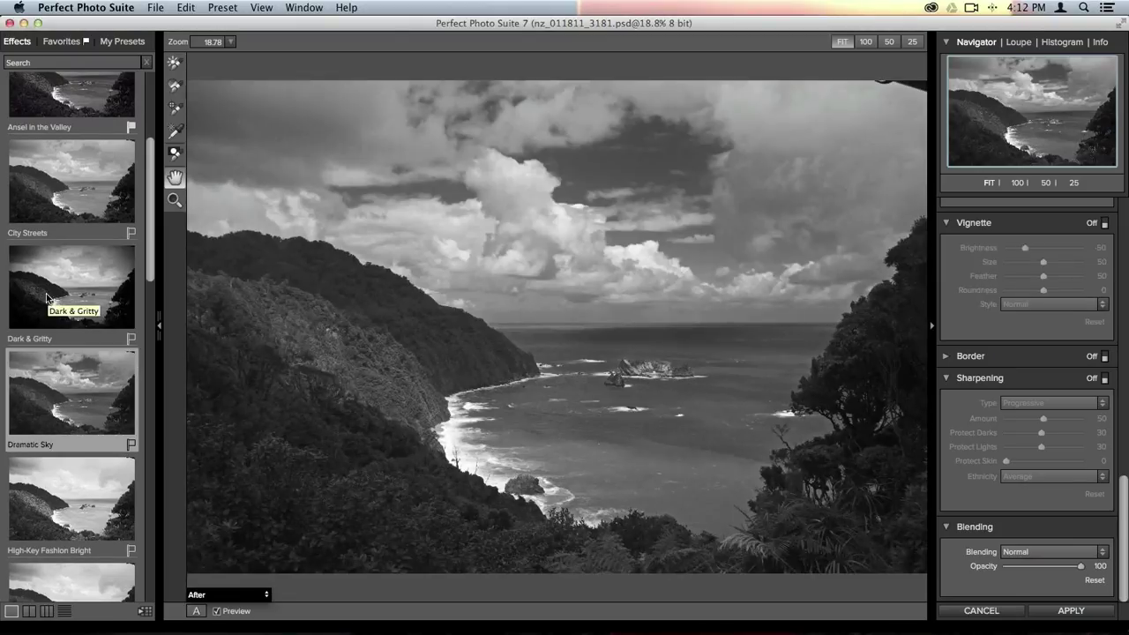
{"action": "scroll", "coordinate": [46, 297], "scroll_direction": "up", "scroll_amount": 8}
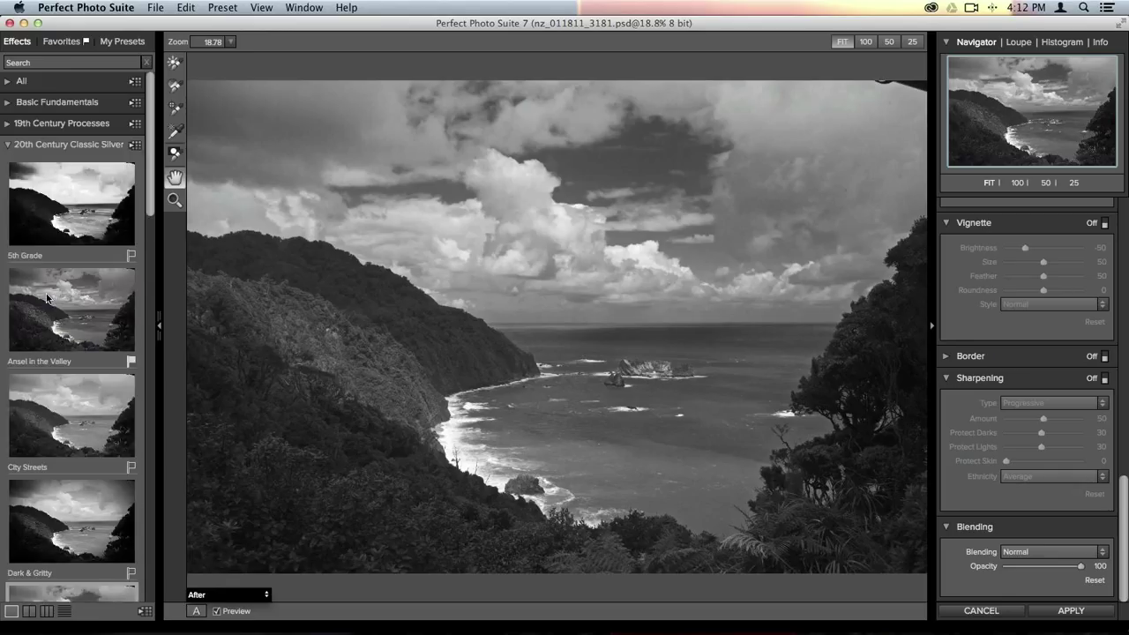
{"action": "left_click", "coordinate": [56, 318]}
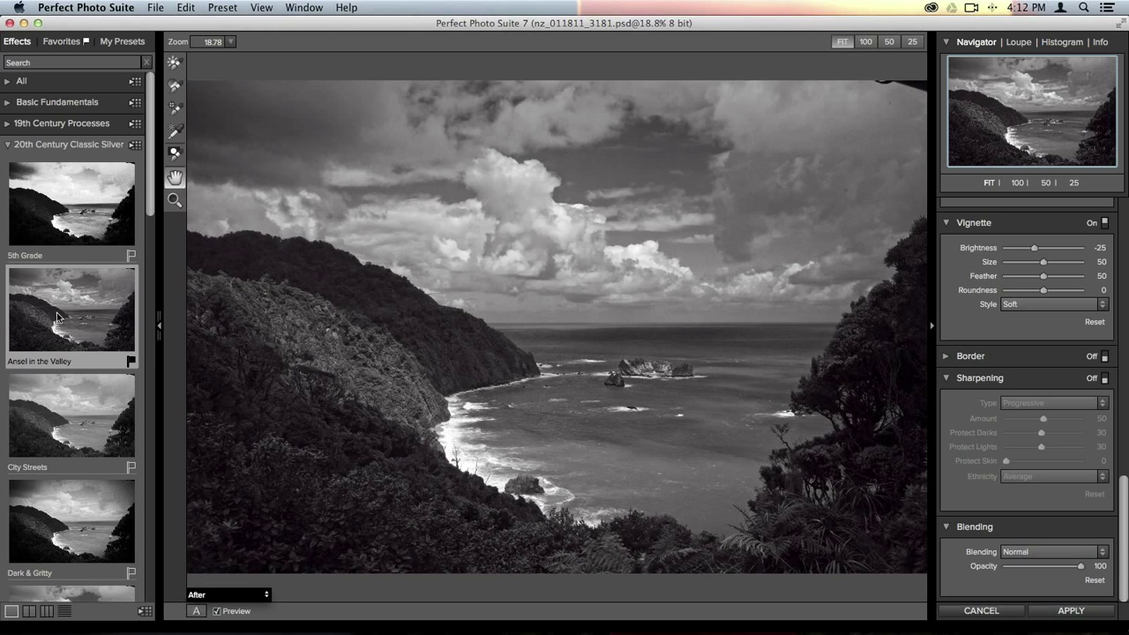
Adjust the photo's tone by setting Brightness to 0, Contrast to 47 and Detail to 21.
{"action": "scroll", "coordinate": [1032, 295], "scroll_direction": "up", "scroll_amount": 5}
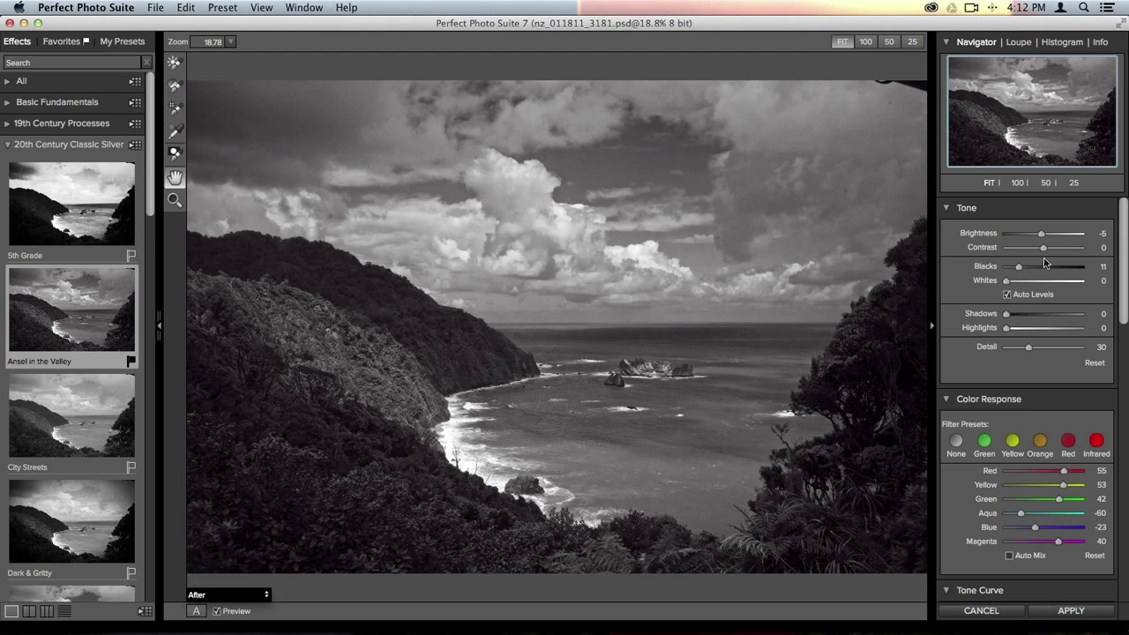
{"action": "left_click_drag", "start_coordinate": [1041, 236], "coordinate": [1043, 235]}
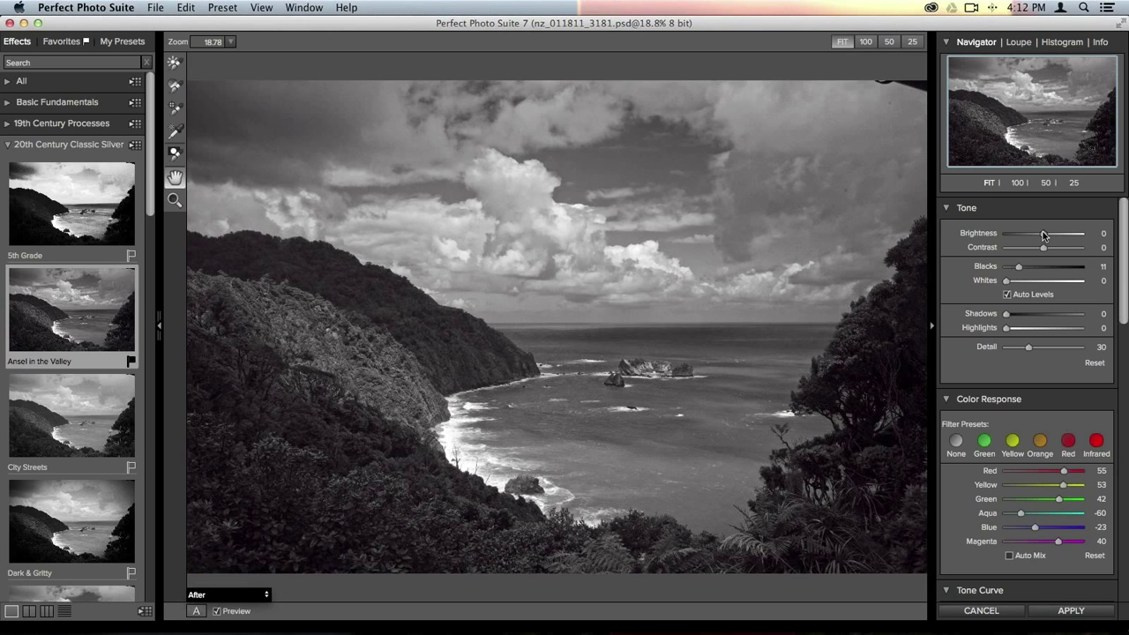
{"action": "left_click_drag", "start_coordinate": [1044, 252], "coordinate": [1062, 253]}
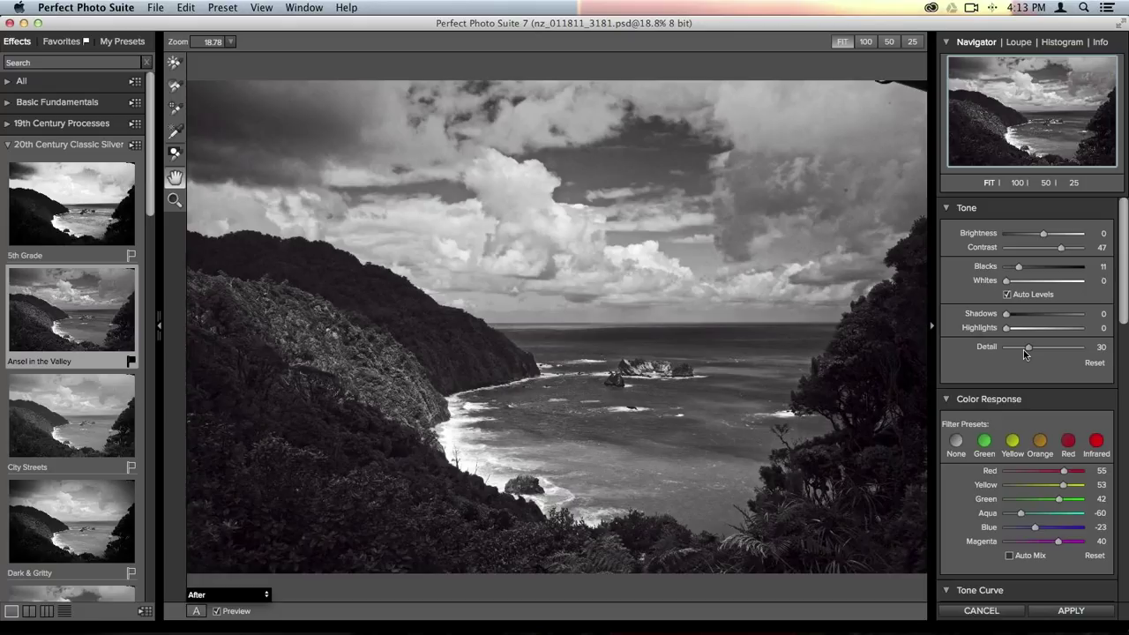
{"action": "left_click_drag", "start_coordinate": [1027, 351], "coordinate": [1020, 353]}
Turn the preview off and on to compare the black-and-white conversion with the original colour photo.
{"action": "scroll", "coordinate": [1054, 393], "scroll_direction": "down", "scroll_amount": 1}
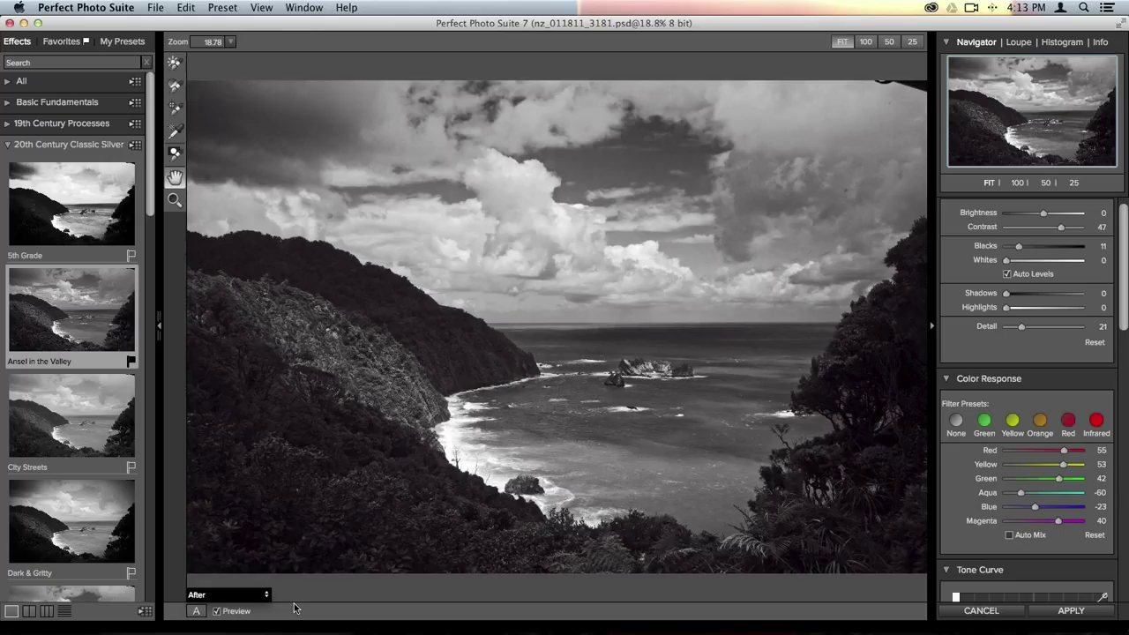
{"action": "key", "text": "super+p"}
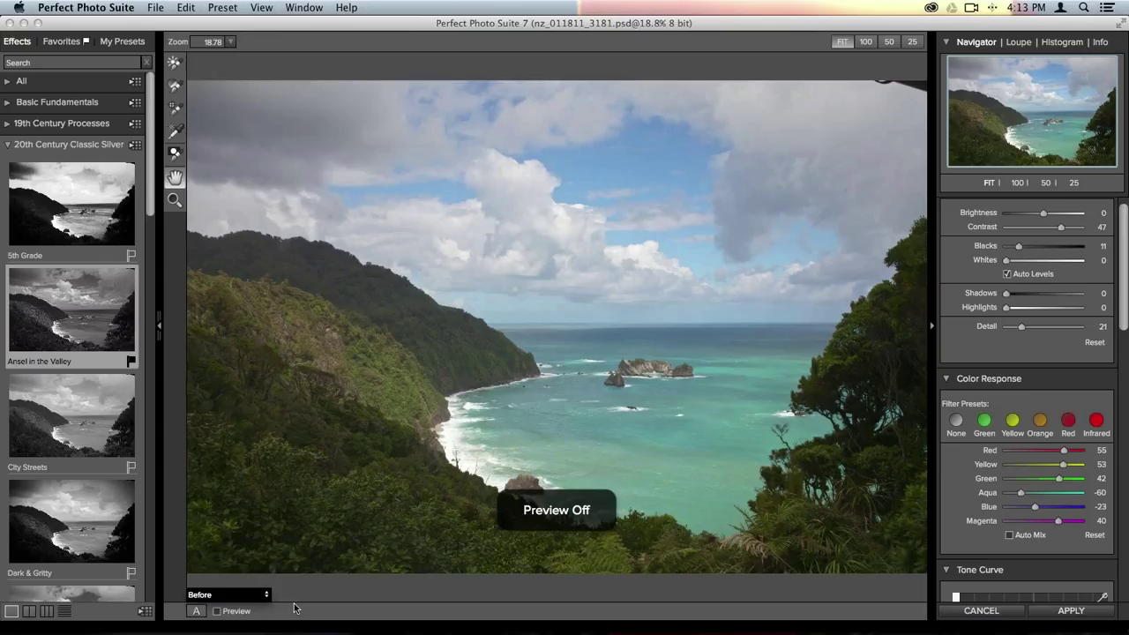
{"action": "key", "text": "super+p"}
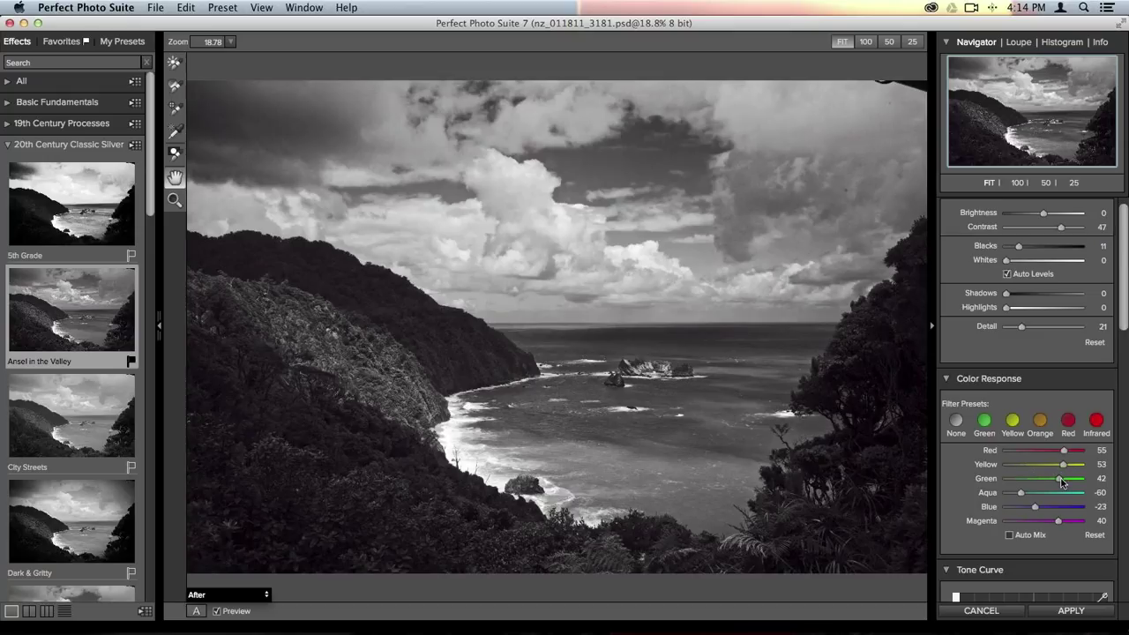
Set the Color Response to Green 36 and Yellow 60, and apply the black-and-white conversion.
{"action": "mouse_move", "coordinate": [1056, 480]}
{"action": "left_mouse_down"}
{"action": "mouse_move", "coordinate": [1008, 480]}
{"action": "mouse_move", "coordinate": [1082, 492]}
{"action": "mouse_move", "coordinate": [1016, 490]}
{"action": "mouse_move", "coordinate": [1057, 488]}
{"action": "left_mouse_up"}
{"action": "mouse_move", "coordinate": [1063, 465]}
{"action": "left_mouse_down"}
{"action": "mouse_move", "coordinate": [1016, 466]}
{"action": "mouse_move", "coordinate": [1080, 465]}
{"action": "mouse_move", "coordinate": [1022, 477]}
{"action": "mouse_move", "coordinate": [1076, 478]}
{"action": "left_mouse_up"}
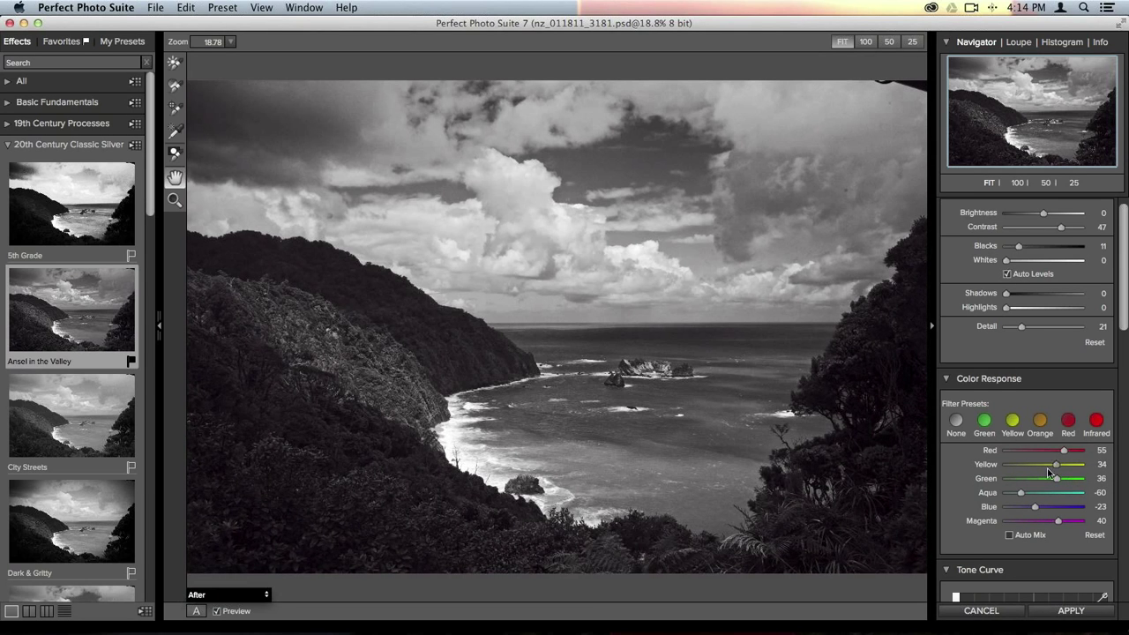
{"action": "left_click_drag", "start_coordinate": [1077, 465], "coordinate": [1011, 466]}
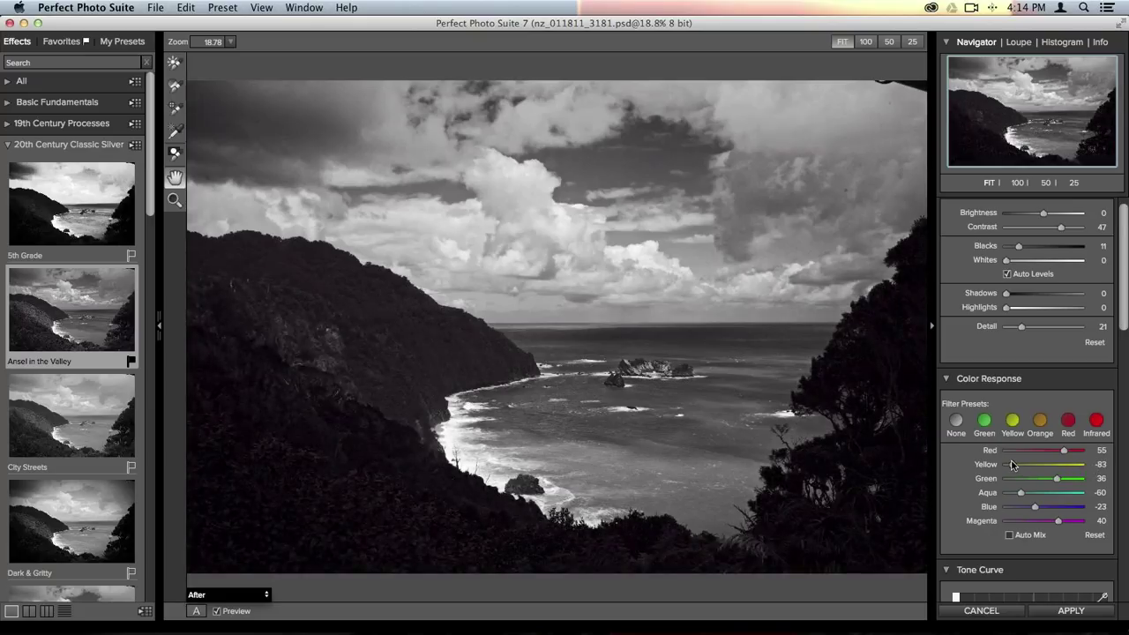
{"action": "left_click_drag", "start_coordinate": [1012, 466], "coordinate": [1066, 467]}
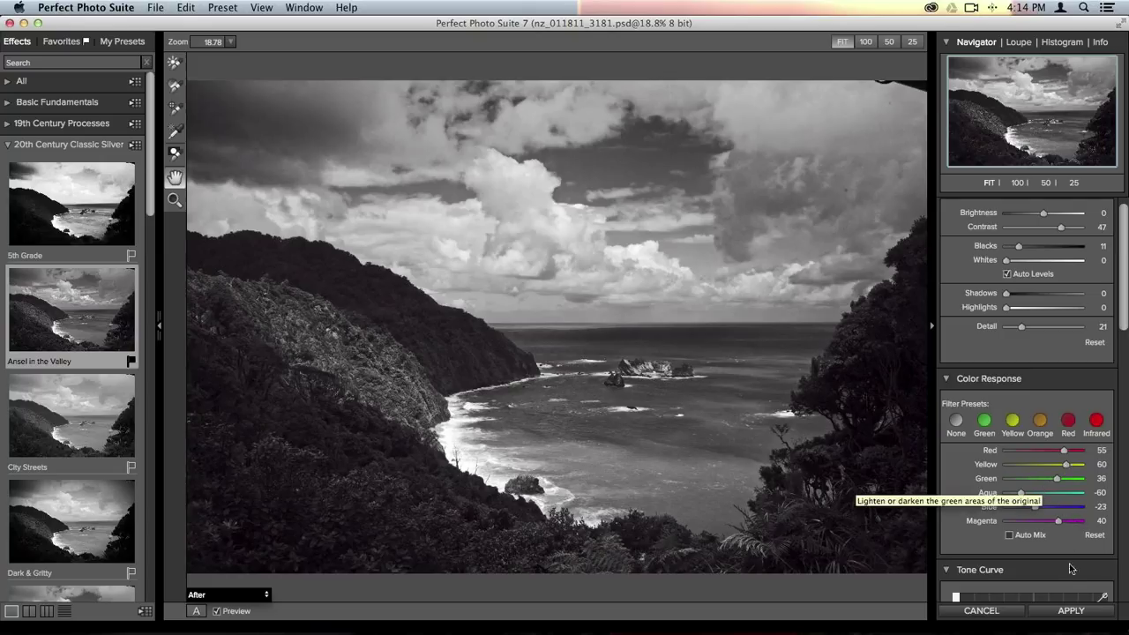
{"action": "left_click", "coordinate": [1064, 611]}
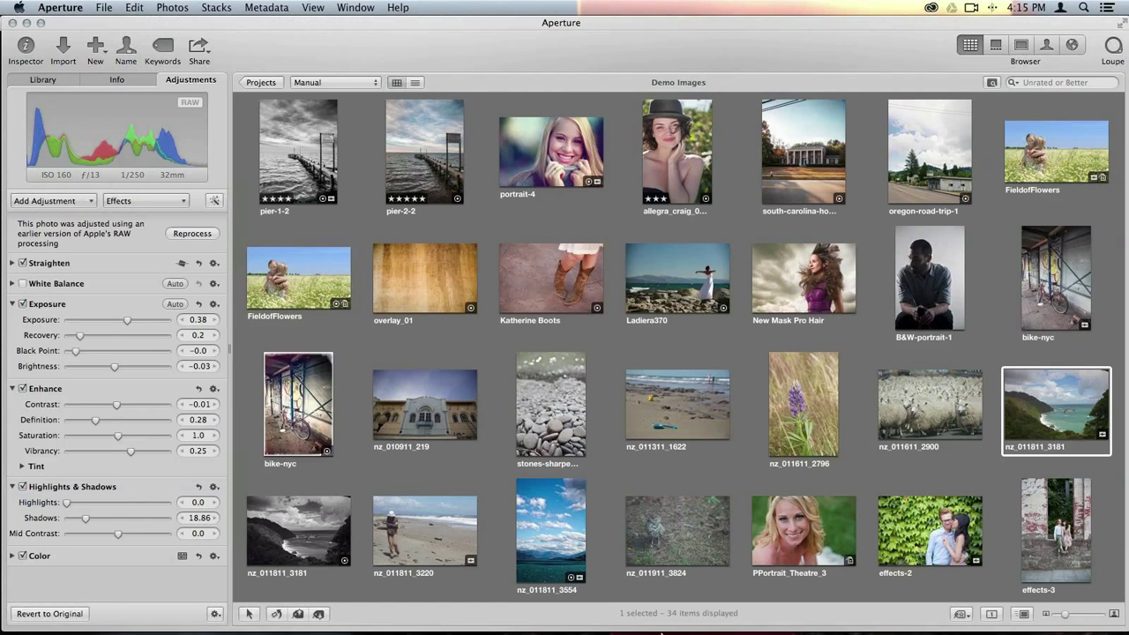
Compare the colour original and black-and-white copy of nz_011811_3181 at full view, and return to the thumbnail grid.
{"action": "left_click", "coordinate": [289, 525]}
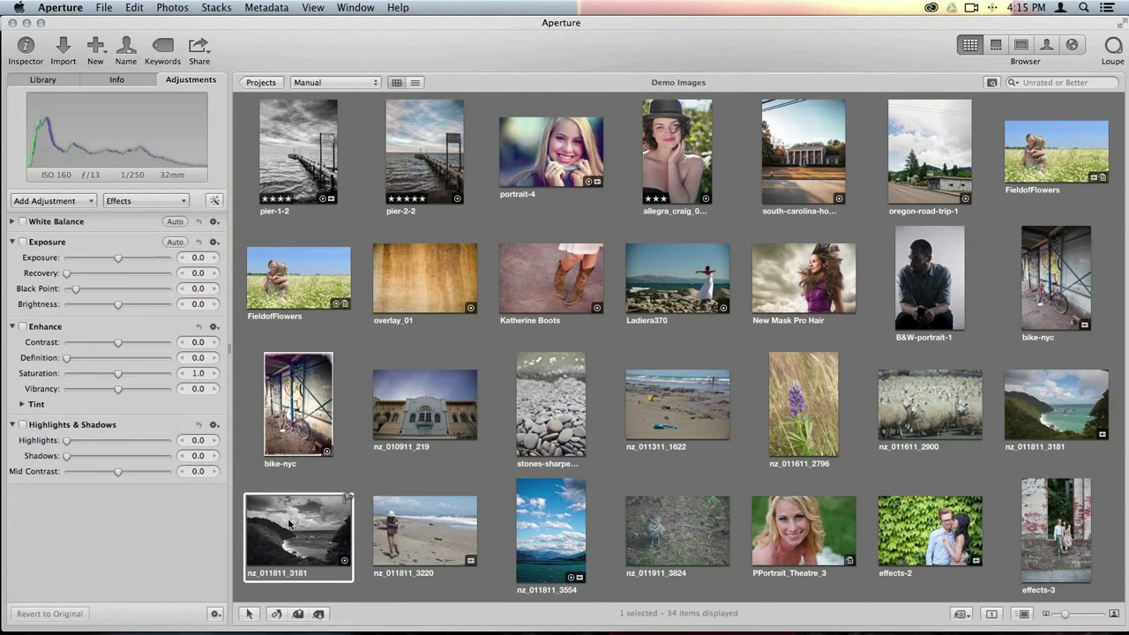
{"action": "scroll", "coordinate": [290, 525], "scroll_direction": "down", "scroll_amount": 3}
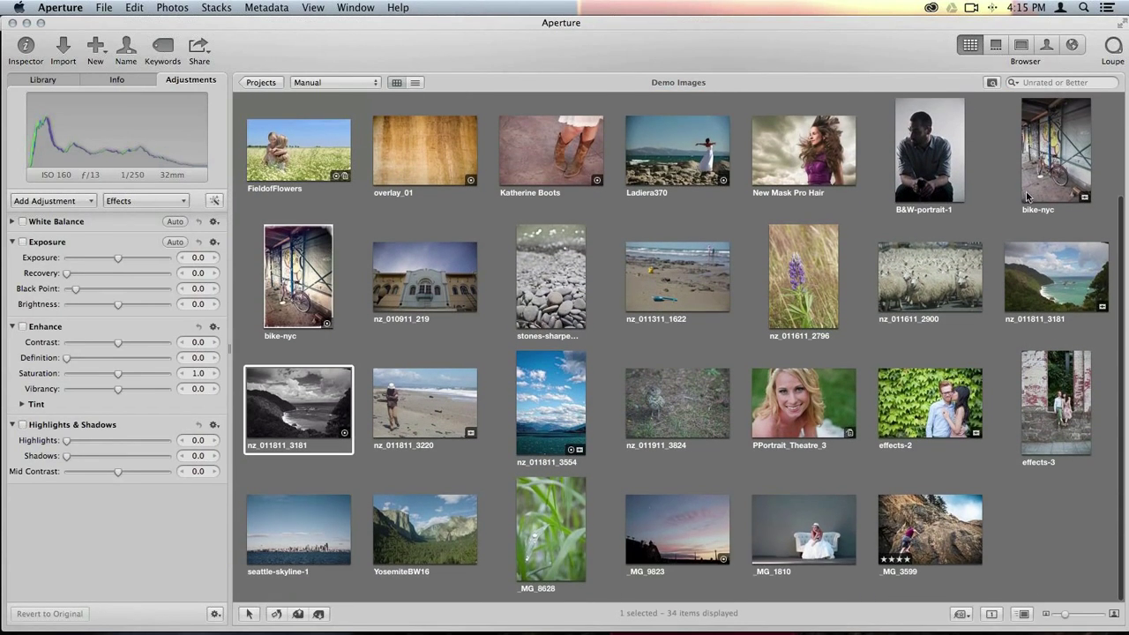
{"action": "double_click", "coordinate": [1071, 285]}
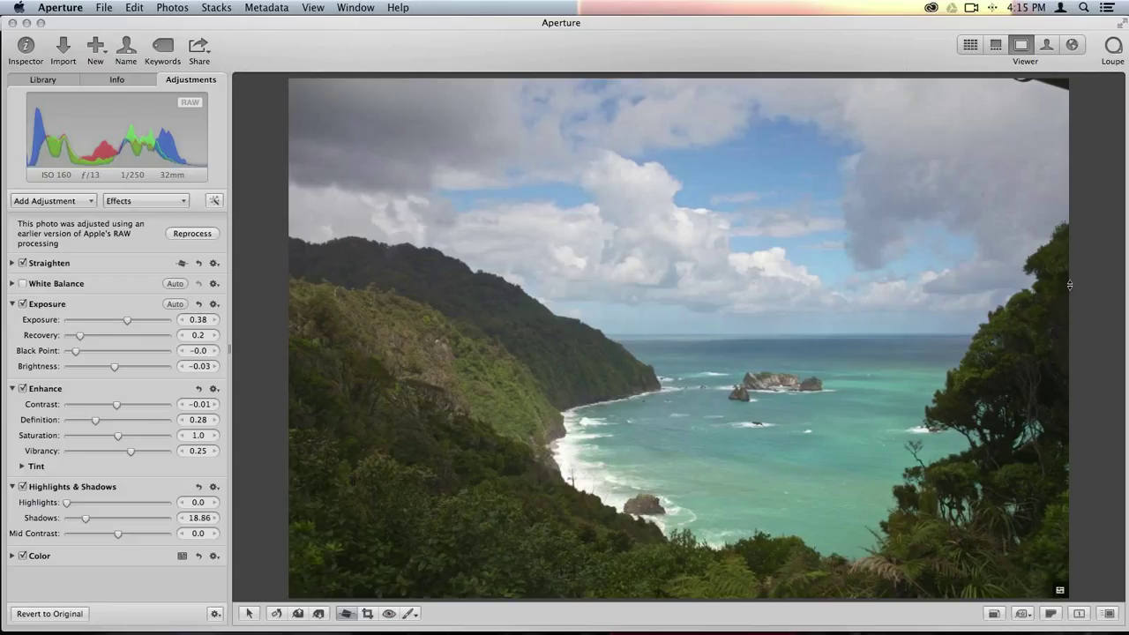
{"action": "key", "text": "Right"}
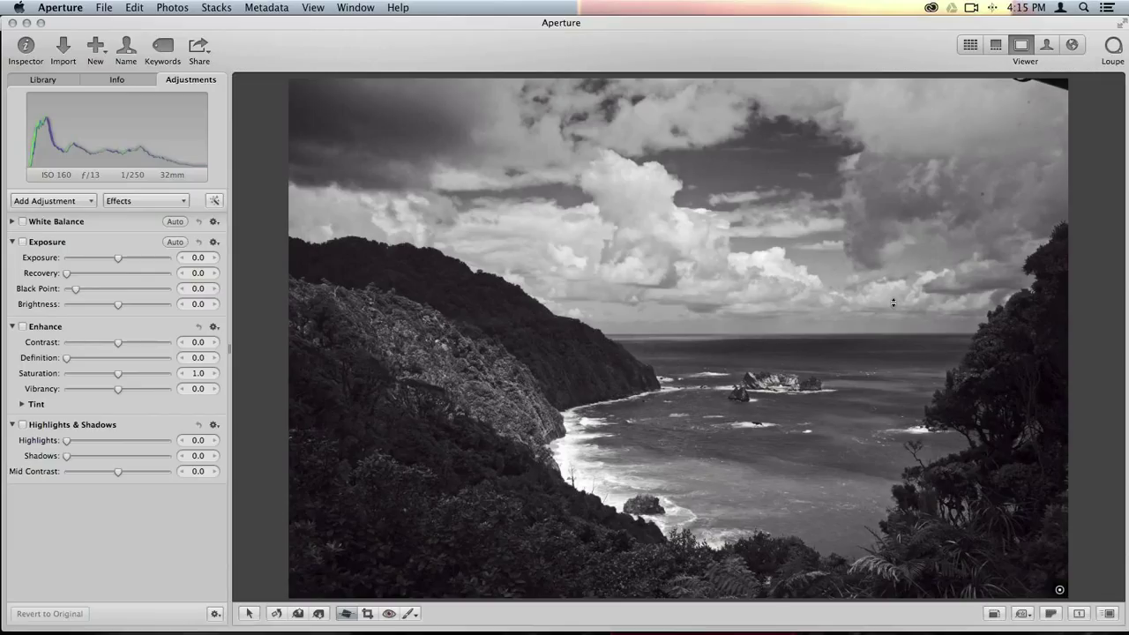
{"action": "key", "text": "Right"}
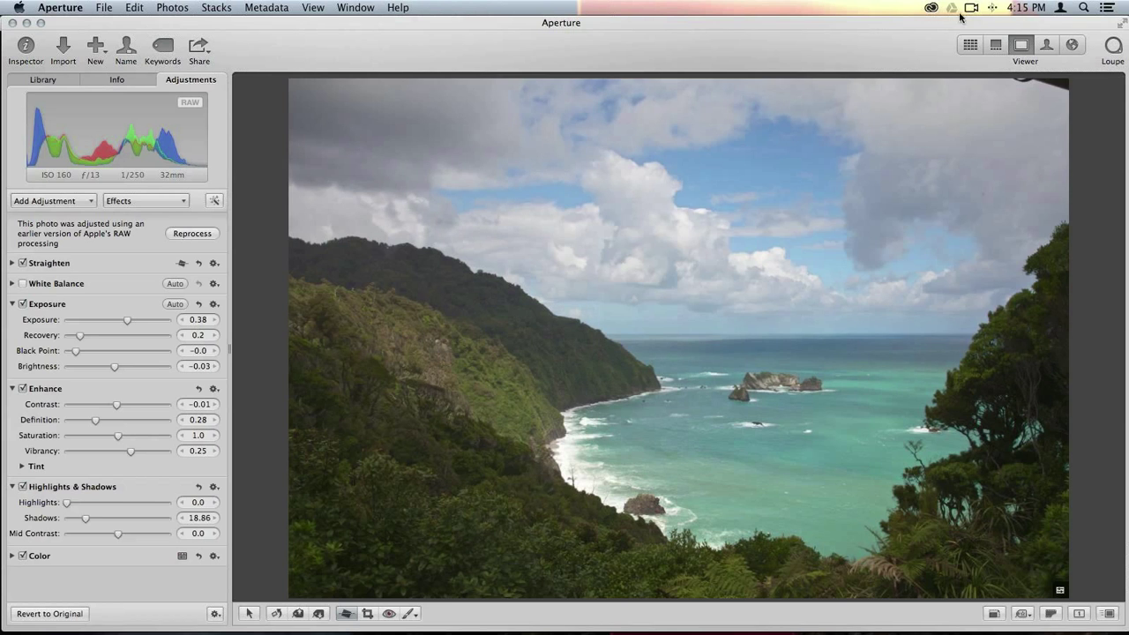
{"action": "left_click", "coordinate": [969, 44]}
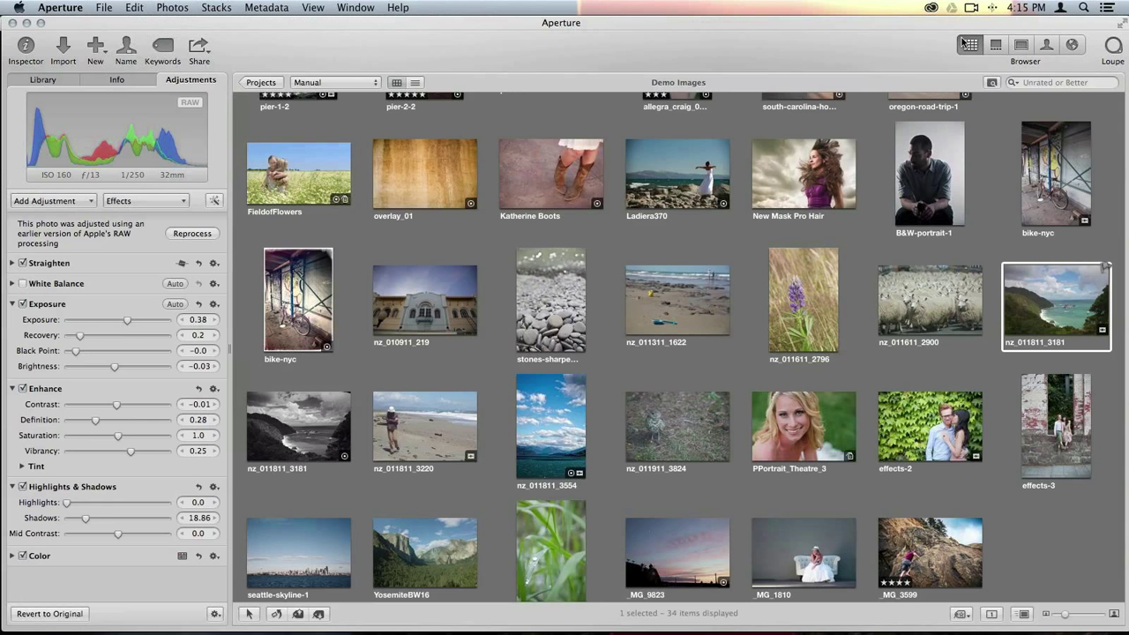
Hide Aperture and switch to Lightroom, showing its Library grid of the Demo Images collection.
{"action": "left_click", "coordinate": [61, 7]}
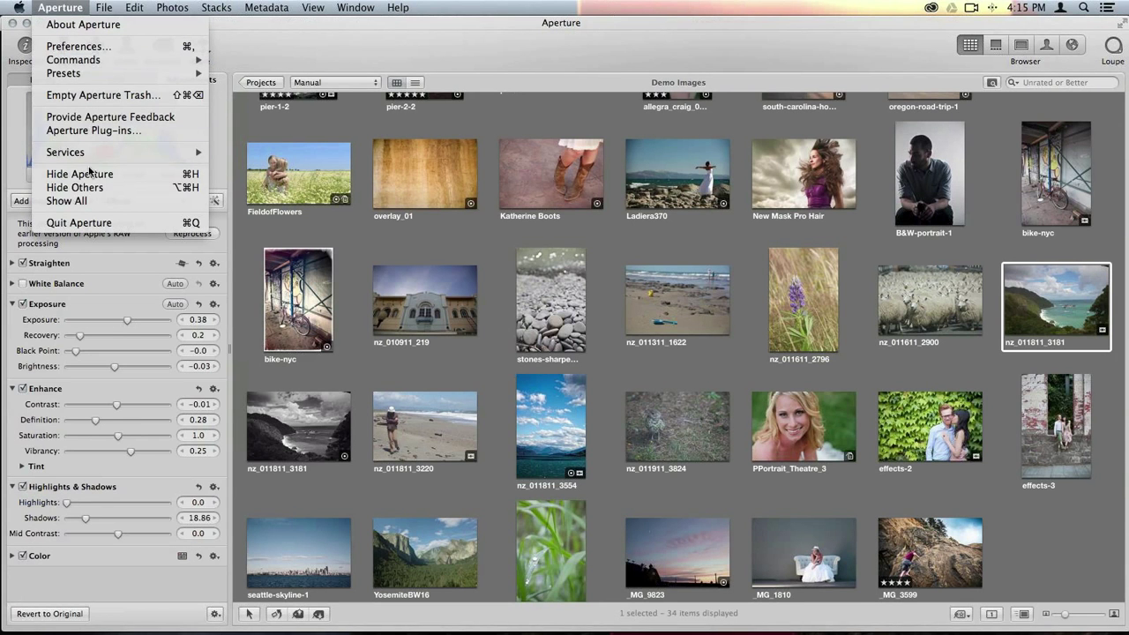
{"action": "left_click", "coordinate": [81, 174]}
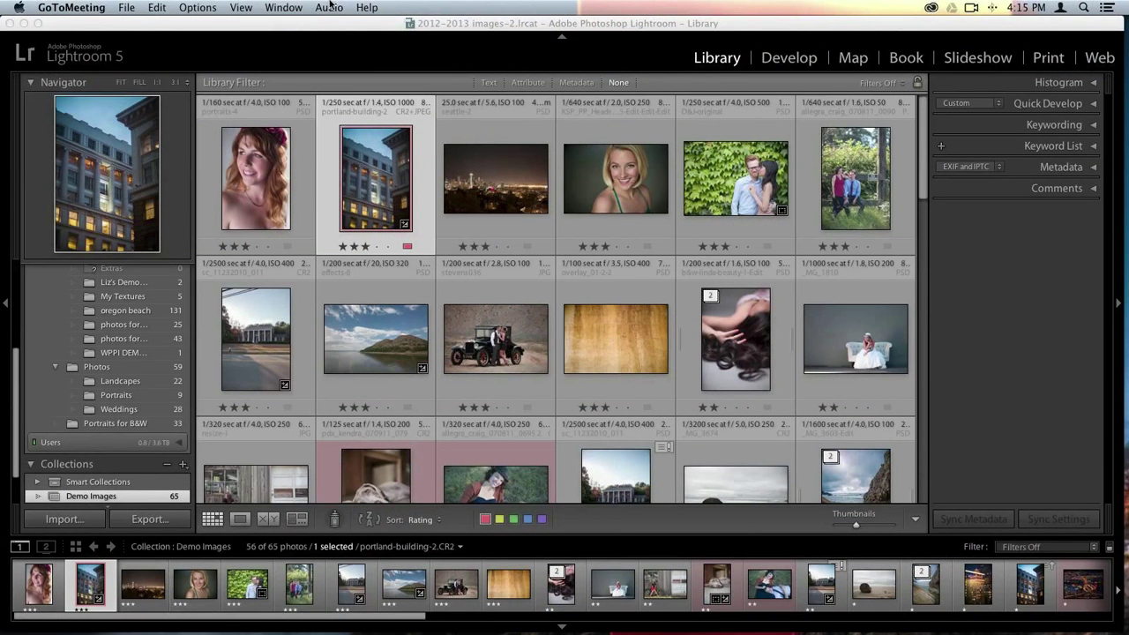
{"action": "left_click", "coordinate": [565, 22]}
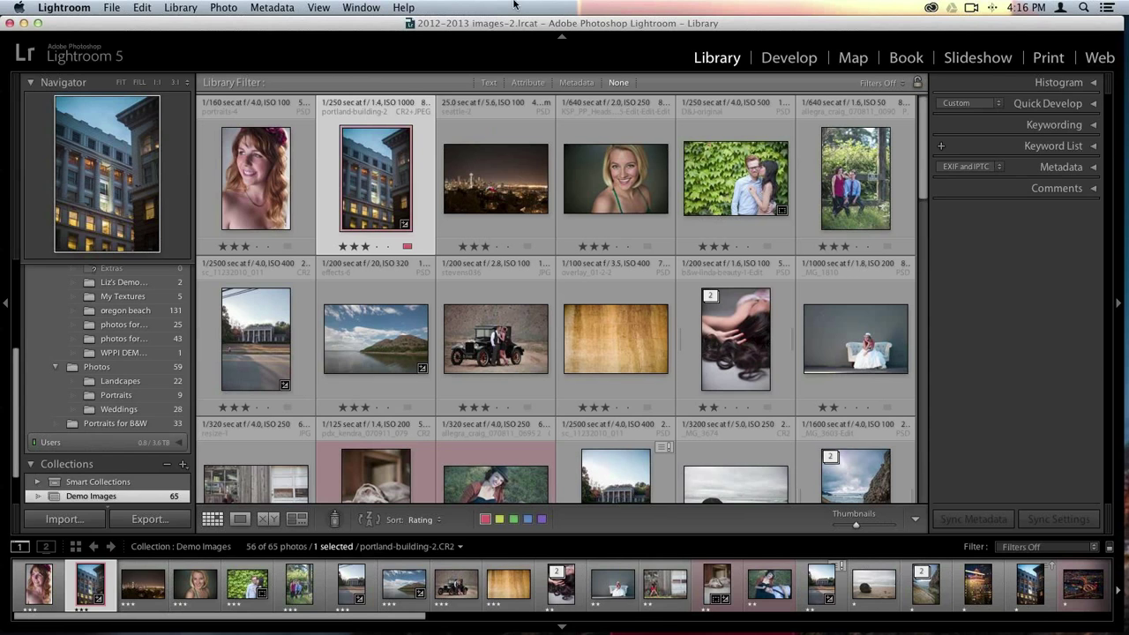
Enlarge the white-columned house photo sc_11232010_011.CR2 and open it in Perfect Photo Suite 7 through Lightroom's plug-in extras.
{"action": "double_click", "coordinate": [275, 329]}
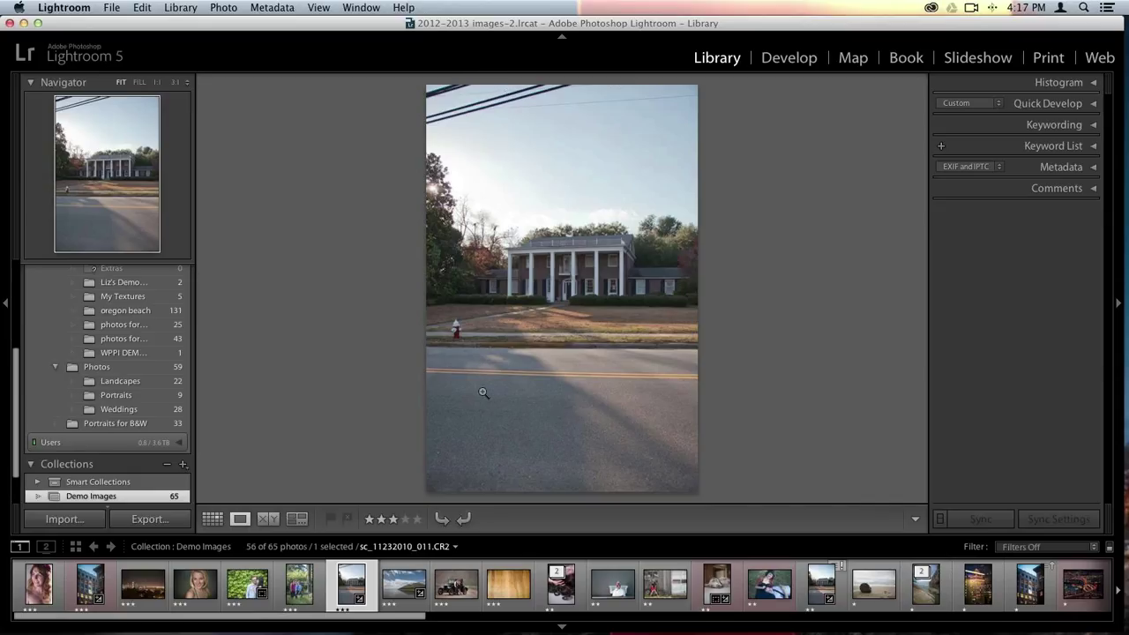
{"action": "left_click", "coordinate": [114, 5]}
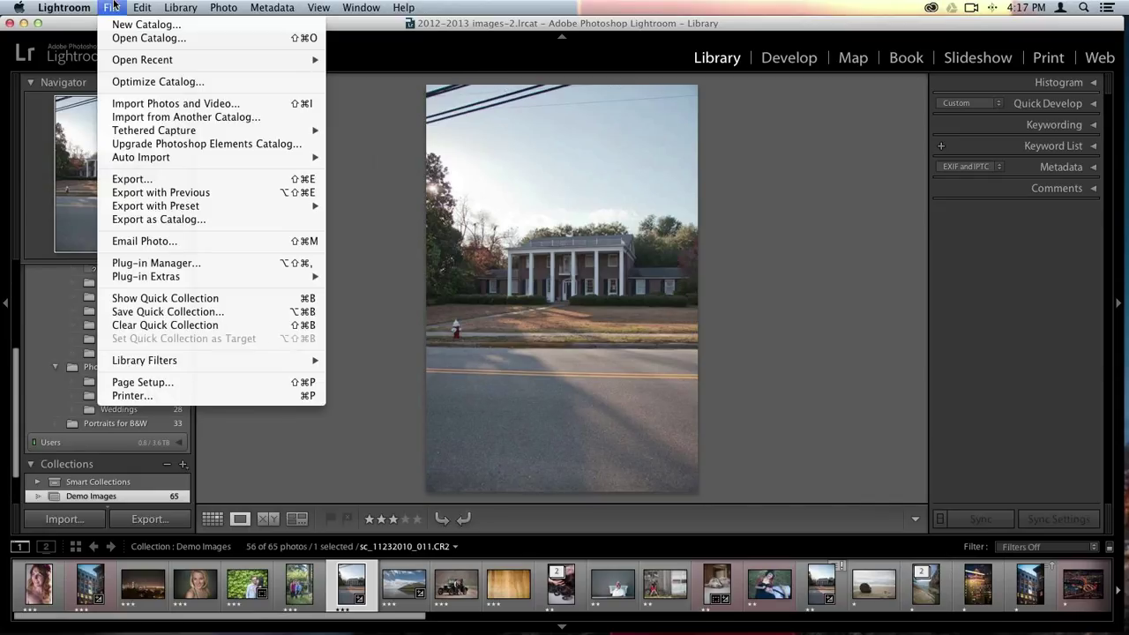
{"action": "mouse_move", "coordinate": [221, 279]}
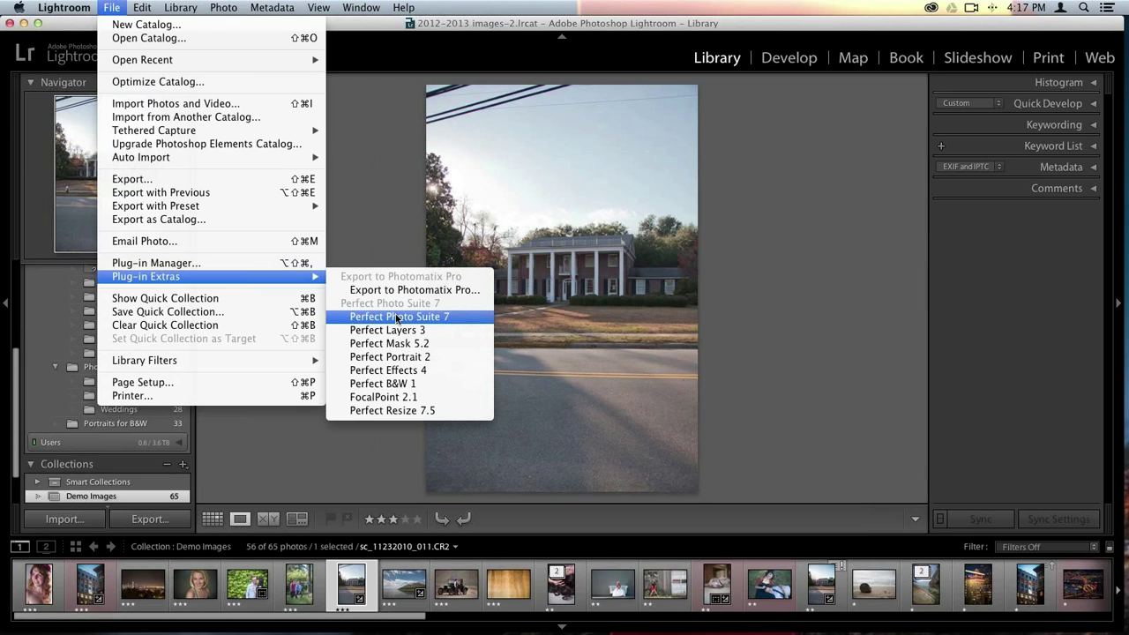
{"action": "left_click", "coordinate": [450, 322]}
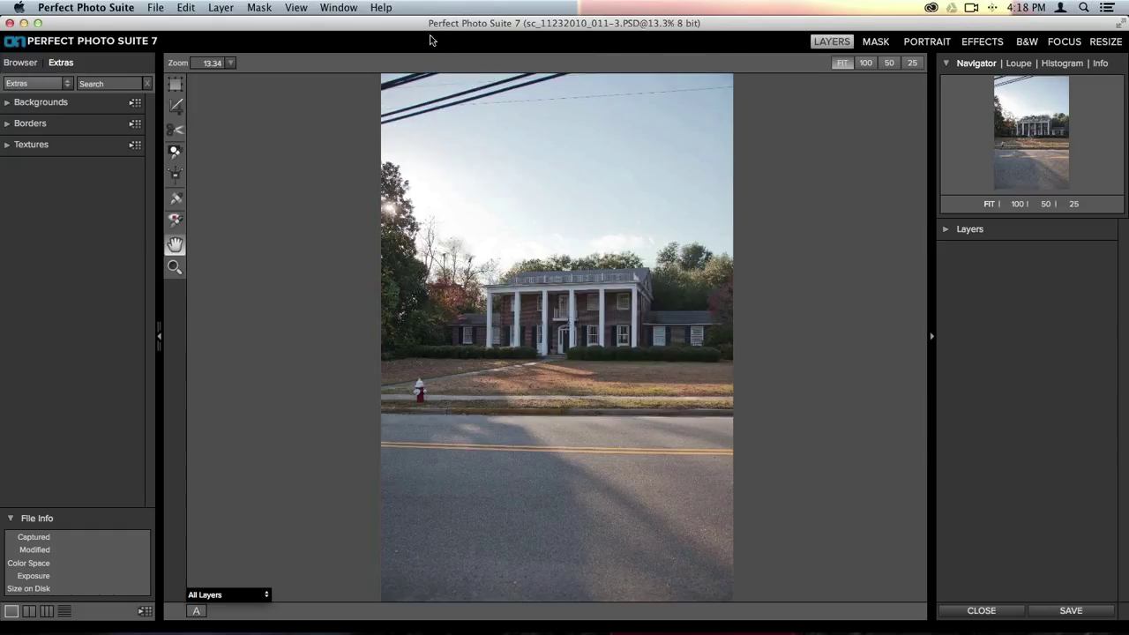
Retouch the thin wire and the ends of the thick power lines out of the sky using the Retouch Brush at size 150.
{"action": "left_click", "coordinate": [174, 200]}
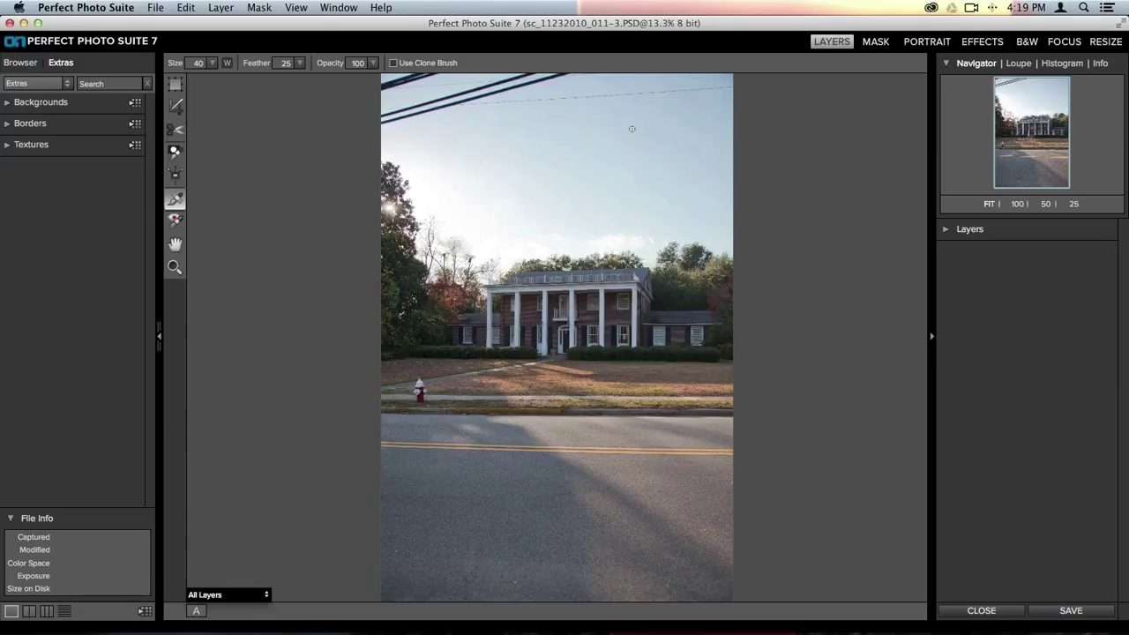
{"action": "key", "text": "bracketright"}
{"action": "key", "text": "bracketright"}
{"action": "key", "text": "bracketright"}
{"action": "key", "text": "bracketright"}
{"action": "key", "text": "bracketright"}
{"action": "key", "text": "bracketright"}
{"action": "key", "text": "bracketright"}
{"action": "key", "text": "bracketright"}
{"action": "key", "text": "bracketright"}
{"action": "key", "text": "bracketright"}
{"action": "key", "text": "bracketright"}
{"action": "key", "text": "bracketright"}
{"action": "key", "text": "bracketright"}
{"action": "key", "text": "bracketright"}
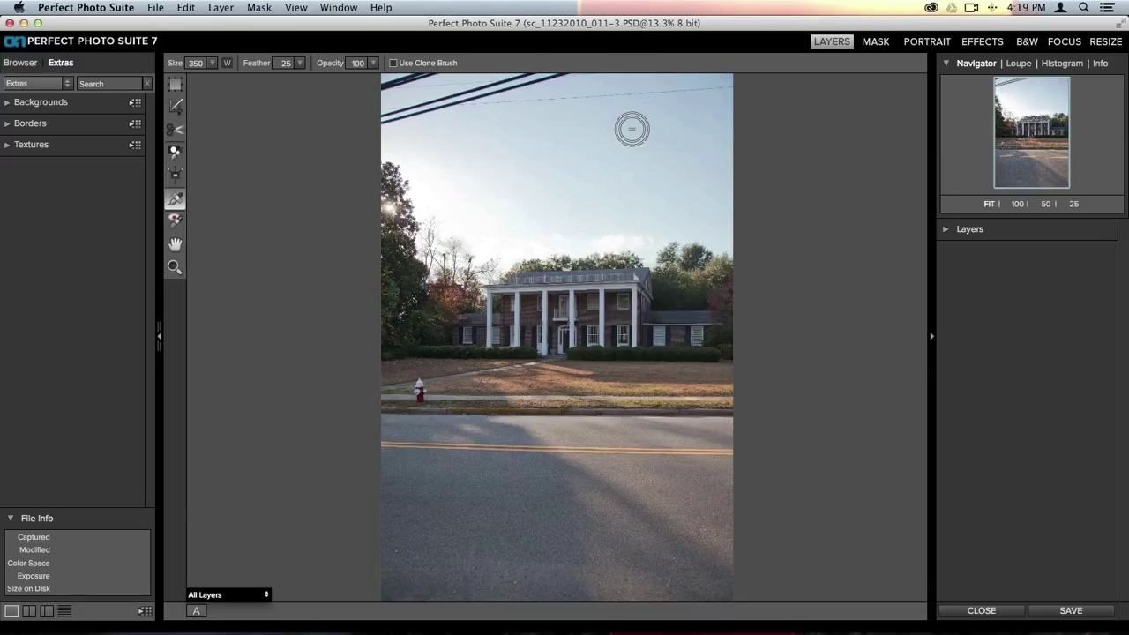
{"action": "key", "text": "bracketright"}
{"action": "key", "text": "bracketright"}
{"action": "key", "text": "bracketright"}
{"action": "key", "text": "bracketright"}
{"action": "key", "text": "bracketright"}
{"action": "key", "text": "bracketright"}
{"action": "key", "text": "bracketright"}
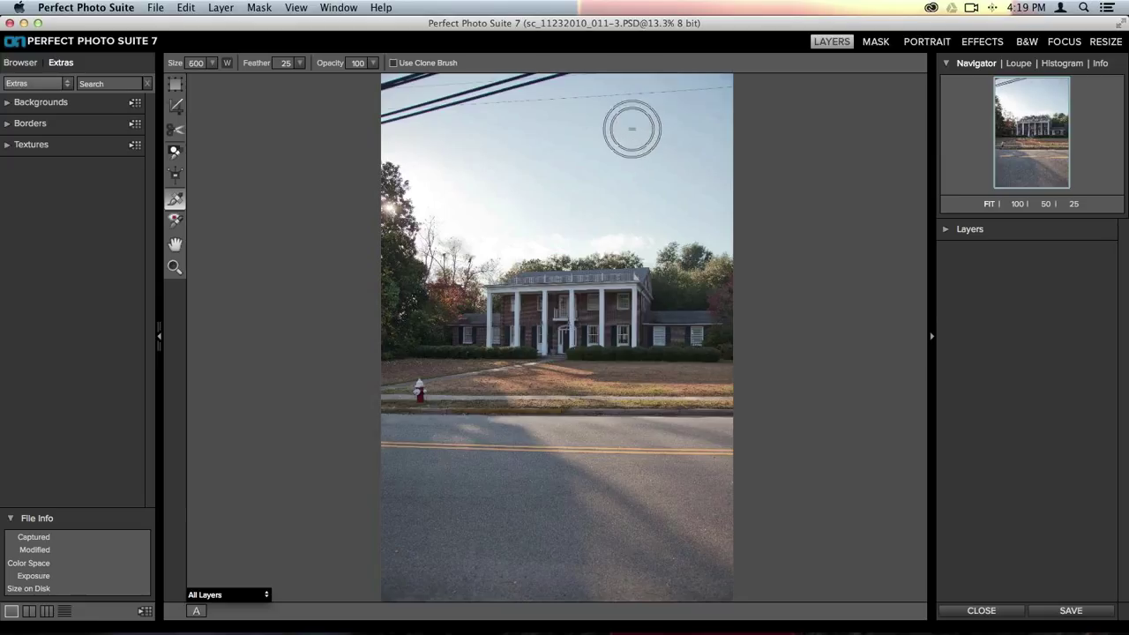
{"action": "key", "text": "bracketleft"}
{"action": "key", "text": "bracketleft"}
{"action": "key", "text": "bracketleft"}
{"action": "key", "text": "bracketleft"}
{"action": "key", "text": "bracketleft"}
{"action": "key", "text": "bracketleft"}
{"action": "key", "text": "bracketleft"}
{"action": "key", "text": "bracketleft"}
{"action": "key", "text": "bracketleft"}
{"action": "key", "text": "bracketleft"}
{"action": "key", "text": "bracketleft"}
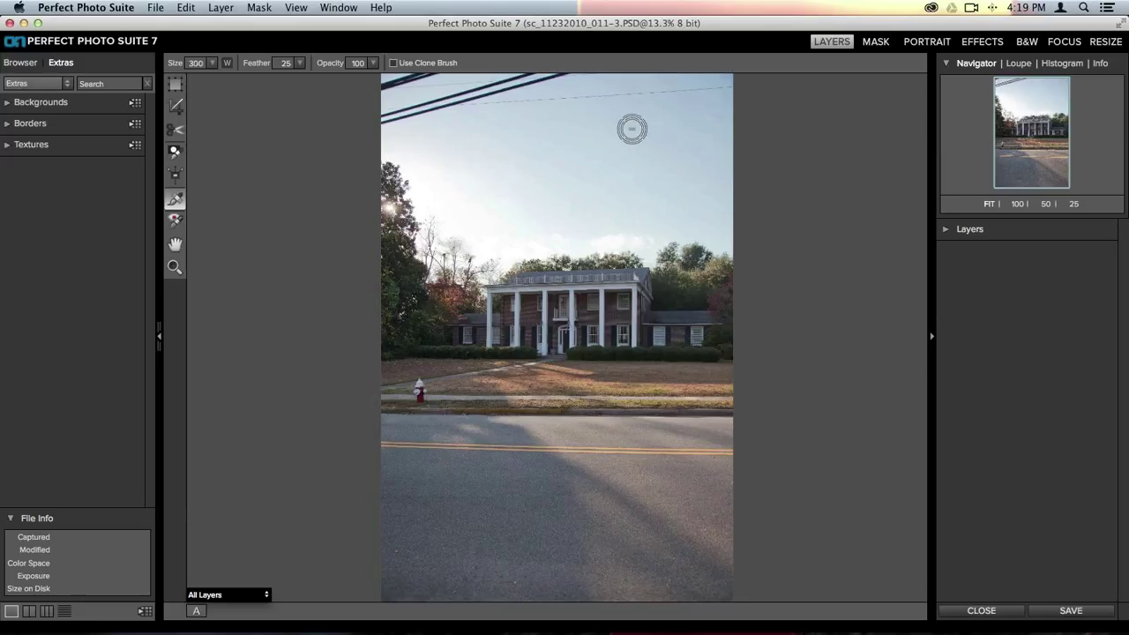
{"action": "key", "text": "bracketleft"}
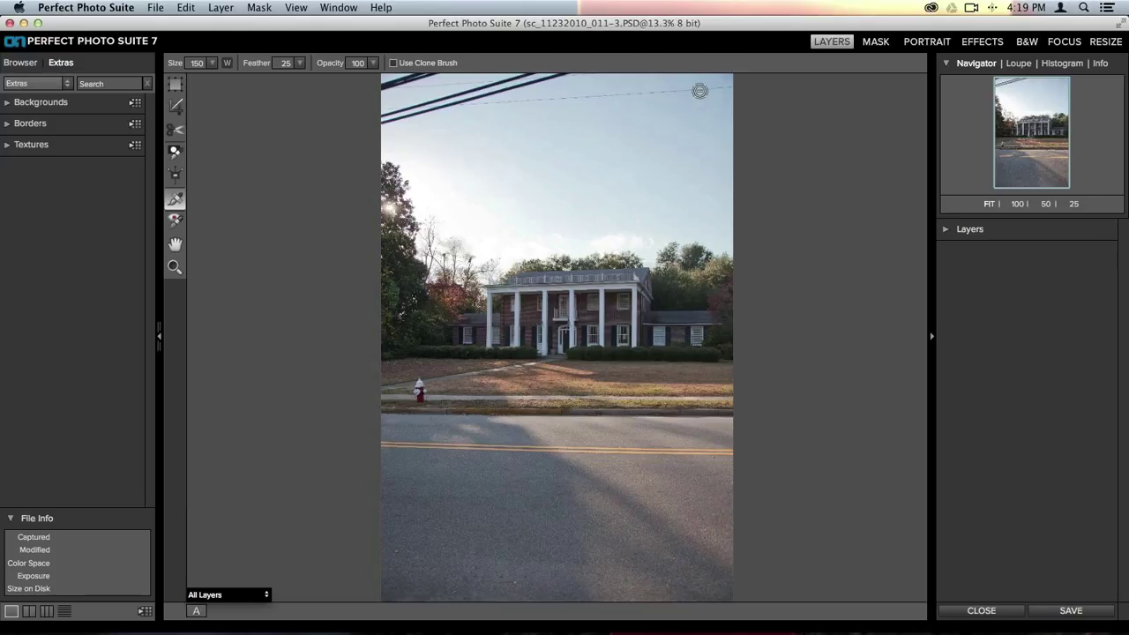
{"action": "mouse_move", "coordinate": [690, 91]}
{"action": "left_mouse_down"}
{"action": "mouse_move", "coordinate": [736, 83]}
{"action": "mouse_move", "coordinate": [458, 101]}
{"action": "mouse_move", "coordinate": [525, 77]}
{"action": "mouse_move", "coordinate": [546, 76]}
{"action": "mouse_move", "coordinate": [509, 90]}
{"action": "mouse_move", "coordinate": [595, 73]}
{"action": "mouse_move", "coordinate": [481, 106]}
{"action": "left_mouse_up"}
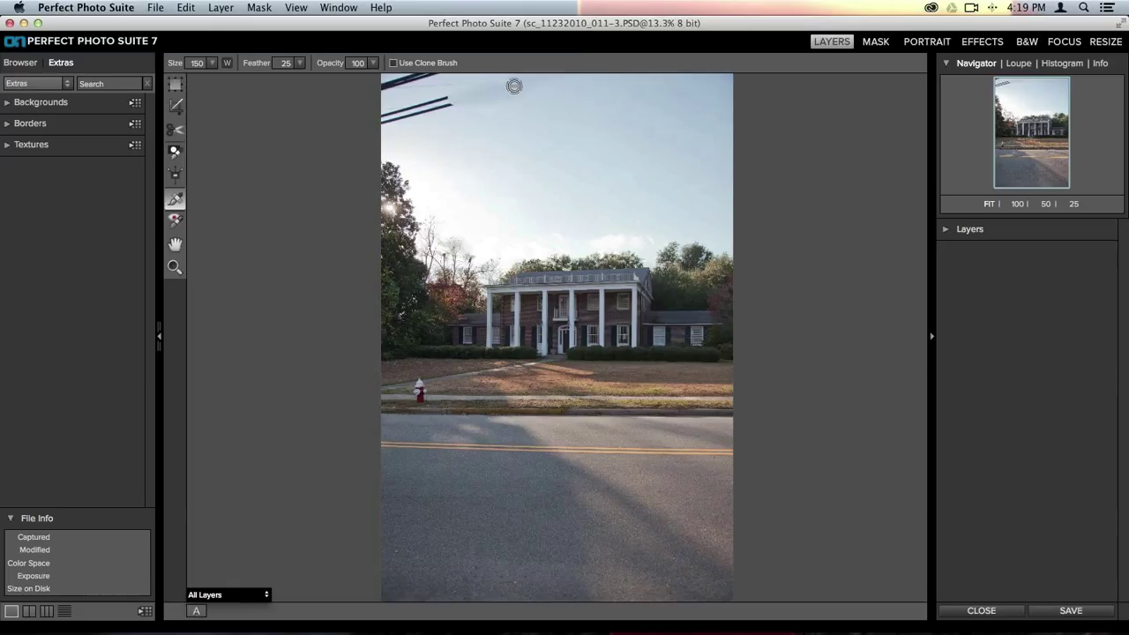
Try to retouch the remaining thick power lines out of the sky at brush size 300, and undo the strokes.
{"action": "key", "text": "bracketright"}
{"action": "key", "text": "bracketright"}
{"action": "mouse_move", "coordinate": [494, 80]}
{"action": "left_mouse_down"}
{"action": "mouse_move", "coordinate": [390, 87]}
{"action": "mouse_move", "coordinate": [443, 74]}
{"action": "mouse_move", "coordinate": [454, 94]}
{"action": "mouse_move", "coordinate": [388, 115]}
{"action": "mouse_move", "coordinate": [402, 101]}
{"action": "mouse_move", "coordinate": [385, 81]}
{"action": "mouse_move", "coordinate": [385, 122]}
{"action": "mouse_move", "coordinate": [498, 99]}
{"action": "left_mouse_up"}
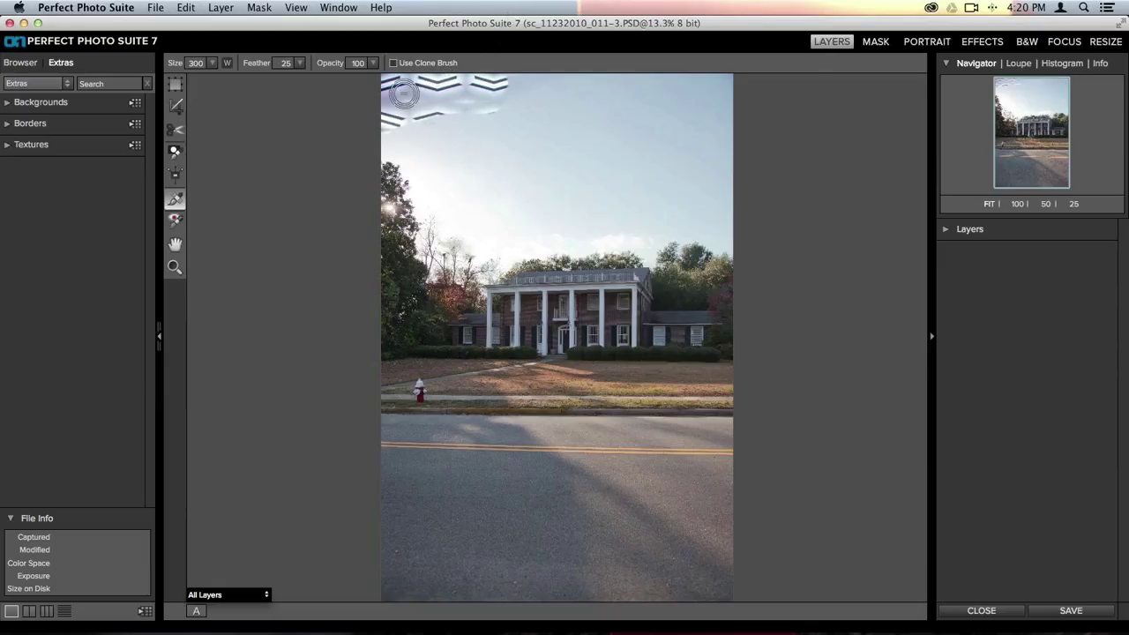
{"action": "key", "text": "super+z"}
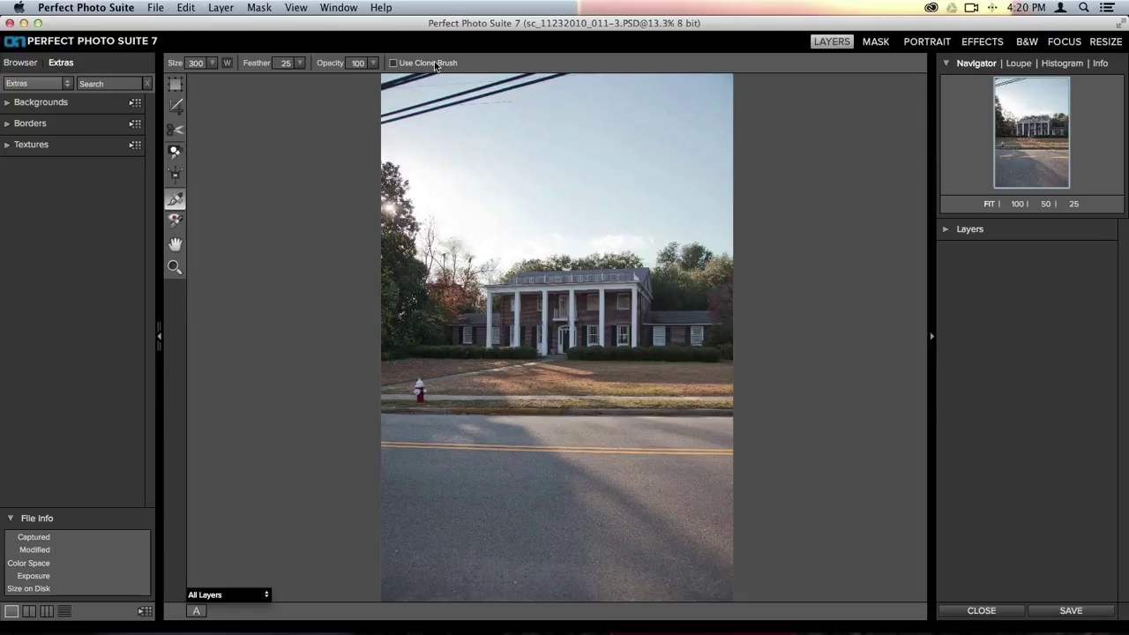
Enable the Retouch Brush's clone mode and clone clean sky over the outer part of the double power lines at size 350.
{"action": "left_click", "coordinate": [180, 201]}
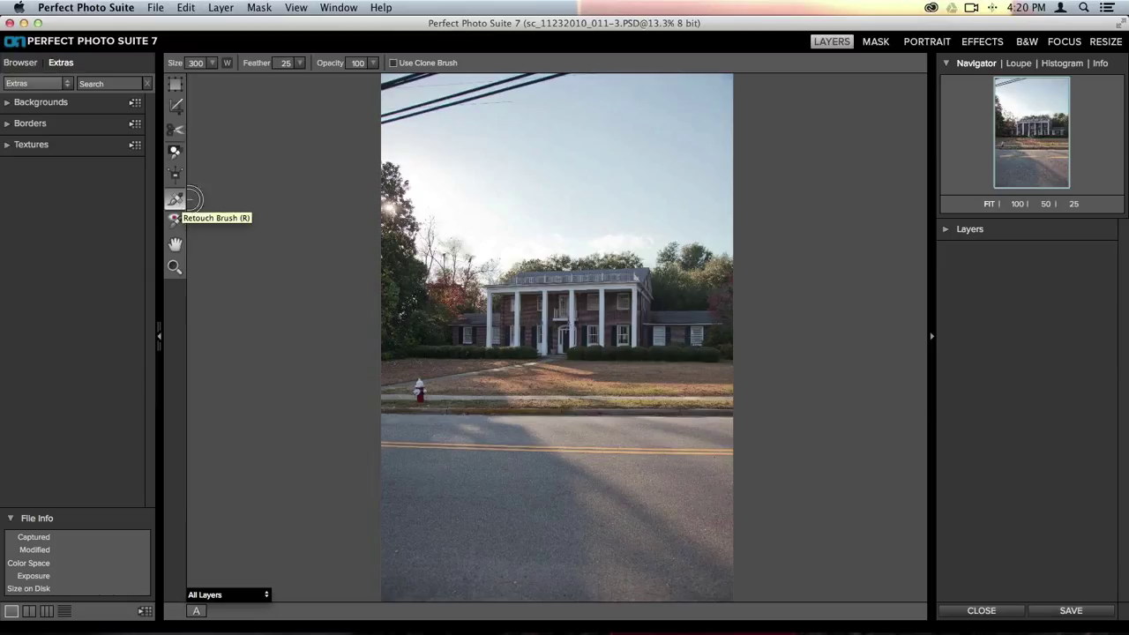
{"action": "left_click", "coordinate": [401, 64]}
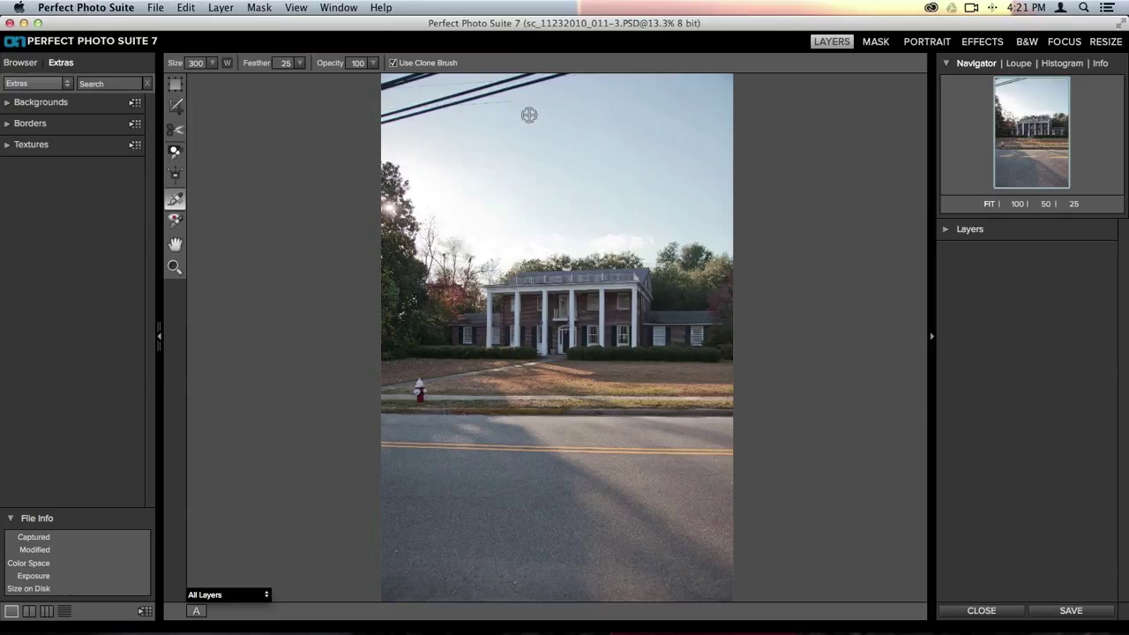
{"action": "left_click", "coordinate": [529, 115], "text": "alt"}
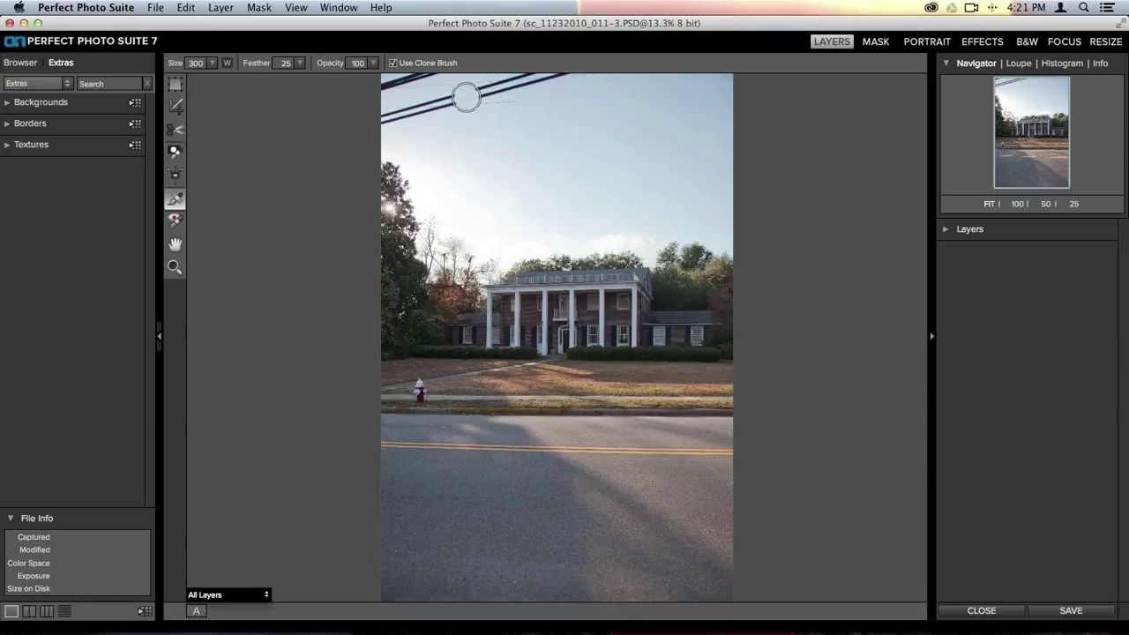
{"action": "key", "text": "bracketright"}
{"action": "mouse_move", "coordinate": [467, 98]}
{"action": "left_mouse_down"}
{"action": "mouse_move", "coordinate": [481, 96]}
{"action": "mouse_move", "coordinate": [456, 96]}
{"action": "mouse_move", "coordinate": [544, 73]}
{"action": "mouse_move", "coordinate": [575, 80]}
{"action": "left_mouse_up"}
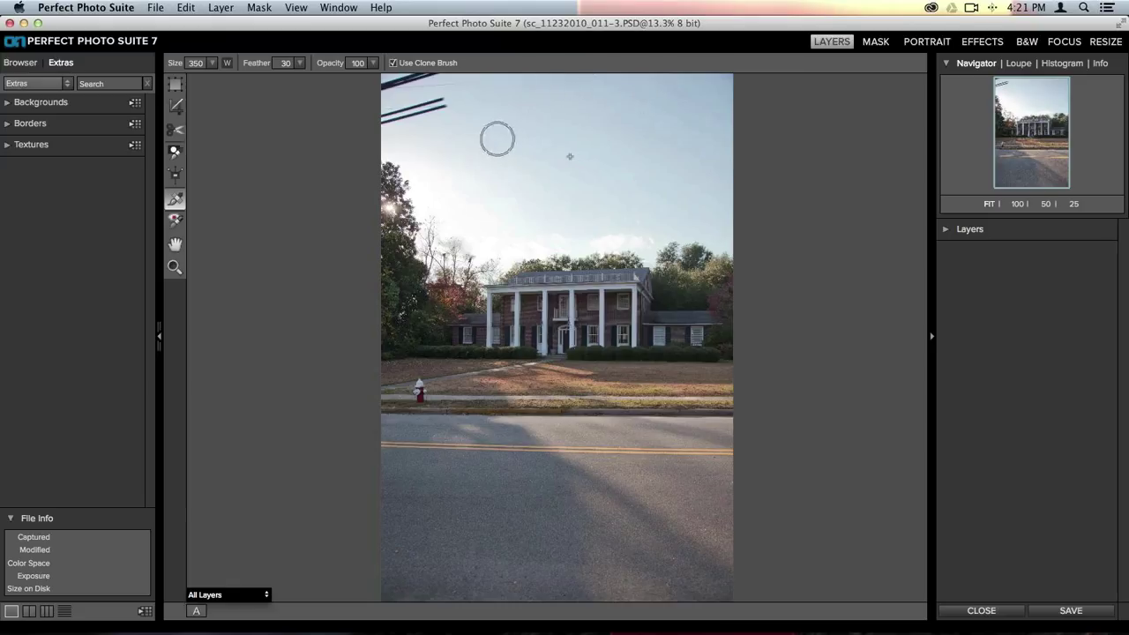
Sample nearby clean sky and clone over the remaining power line pieces along the photo's edge and in its upper-left corner.
{"action": "left_click", "coordinate": [441, 125], "text": "alt"}
{"action": "mouse_move", "coordinate": [433, 121]}
{"action": "left_mouse_down"}
{"action": "mouse_move", "coordinate": [408, 106]}
{"action": "mouse_move", "coordinate": [428, 111]}
{"action": "mouse_move", "coordinate": [385, 119]}
{"action": "left_mouse_up"}
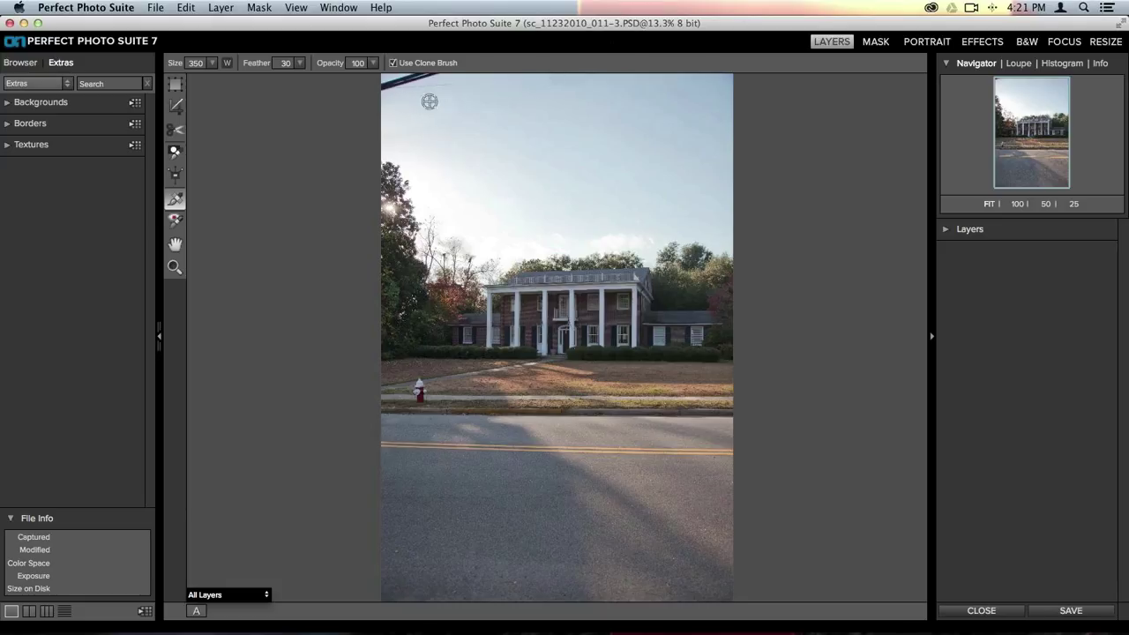
{"action": "left_click", "coordinate": [478, 92], "text": "alt"}
{"action": "left_click_drag", "start_coordinate": [451, 87], "coordinate": [395, 83]}
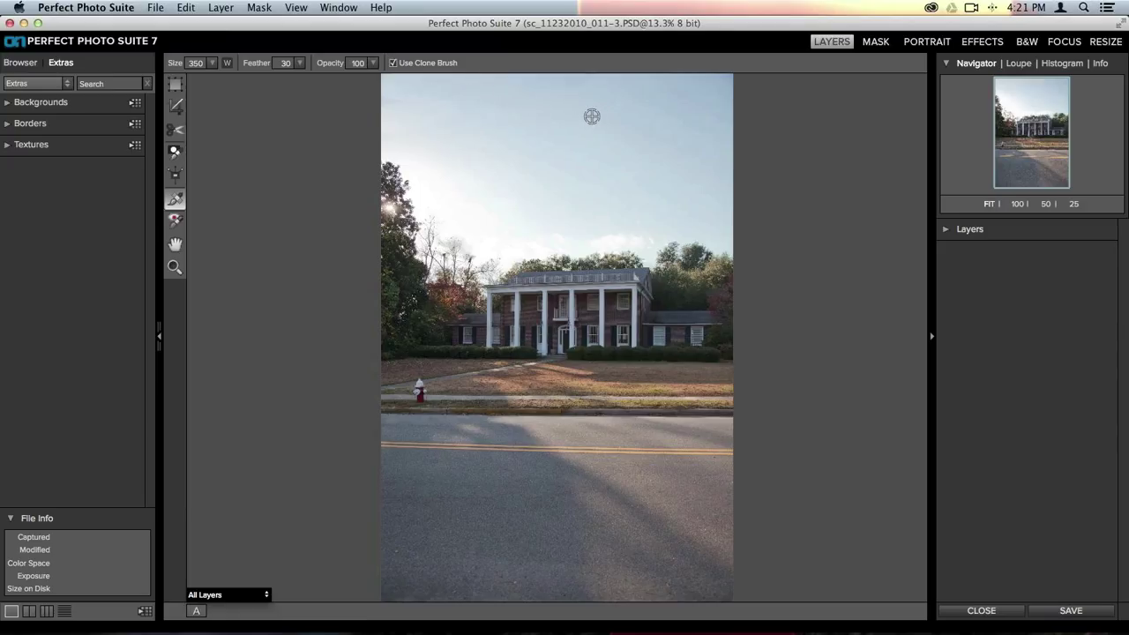
Try the Clone Brush on the house front with an anchor point there, and over the sky in the upper-left corner.
{"action": "left_click", "coordinate": [570, 313]}
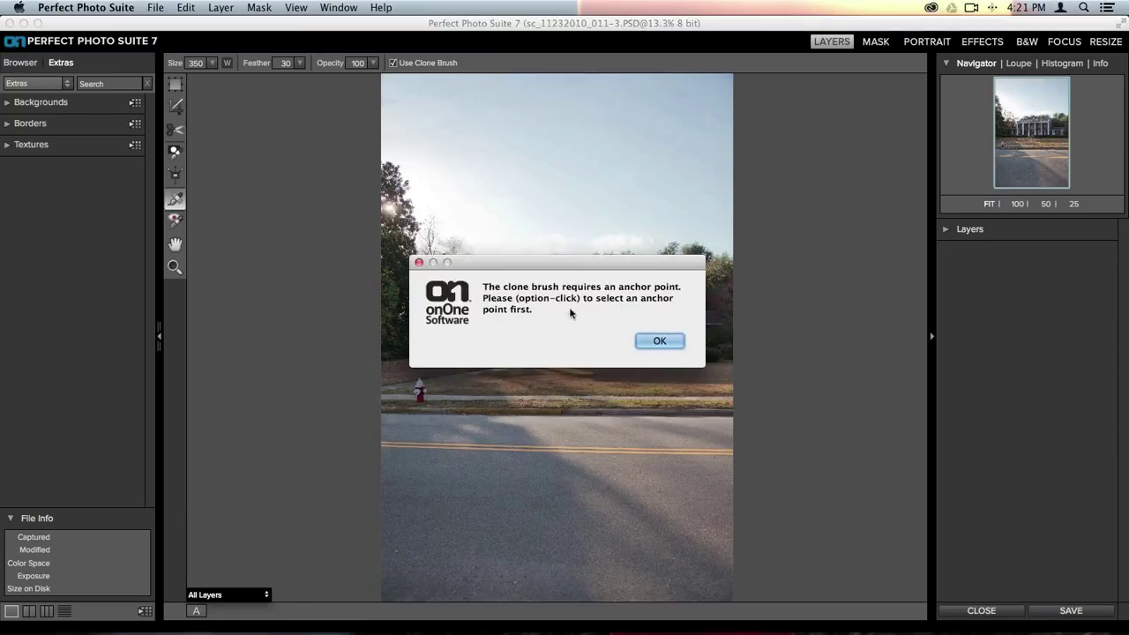
{"action": "left_click", "coordinate": [662, 342]}
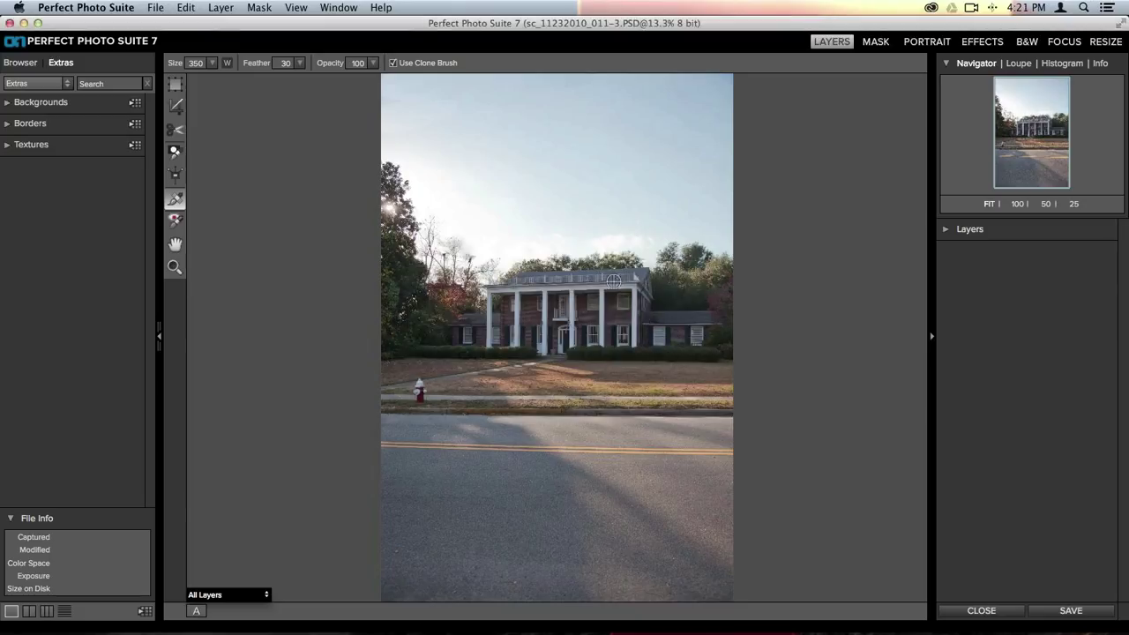
{"action": "left_click", "coordinate": [633, 309], "text": "alt"}
{"action": "mouse_move", "coordinate": [544, 310]}
{"action": "left_mouse_down"}
{"action": "mouse_move", "coordinate": [528, 285]}
{"action": "mouse_move", "coordinate": [533, 327]}
{"action": "mouse_move", "coordinate": [545, 334]}
{"action": "mouse_move", "coordinate": [528, 302]}
{"action": "mouse_move", "coordinate": [538, 271]}
{"action": "mouse_move", "coordinate": [558, 303]}
{"action": "mouse_move", "coordinate": [632, 278]}
{"action": "left_mouse_up"}
{"action": "left_click", "coordinate": [470, 133], "text": "alt"}
{"action": "mouse_move", "coordinate": [414, 116]}
{"action": "left_mouse_down"}
{"action": "mouse_move", "coordinate": [393, 110]}
{"action": "mouse_move", "coordinate": [436, 103]}
{"action": "mouse_move", "coordinate": [388, 123]}
{"action": "mouse_move", "coordinate": [398, 88]}
{"action": "left_mouse_up"}
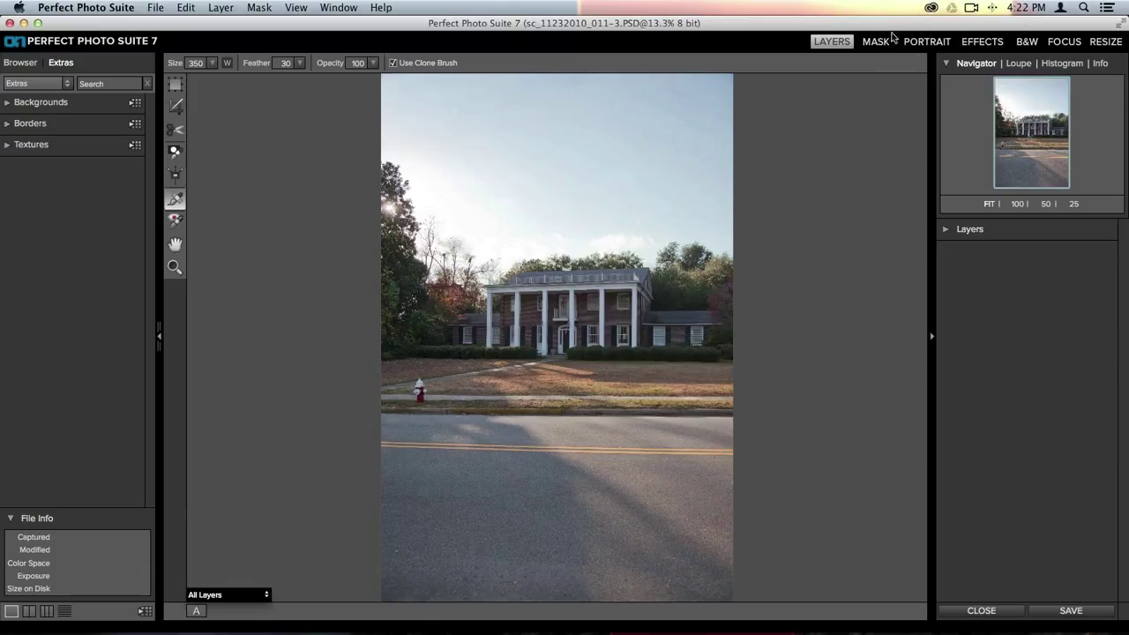
Switch to the Effects module and apply the Golden Hour Enhancer preset from the Sunshine category with an amount of 54.
{"action": "left_click", "coordinate": [991, 48]}
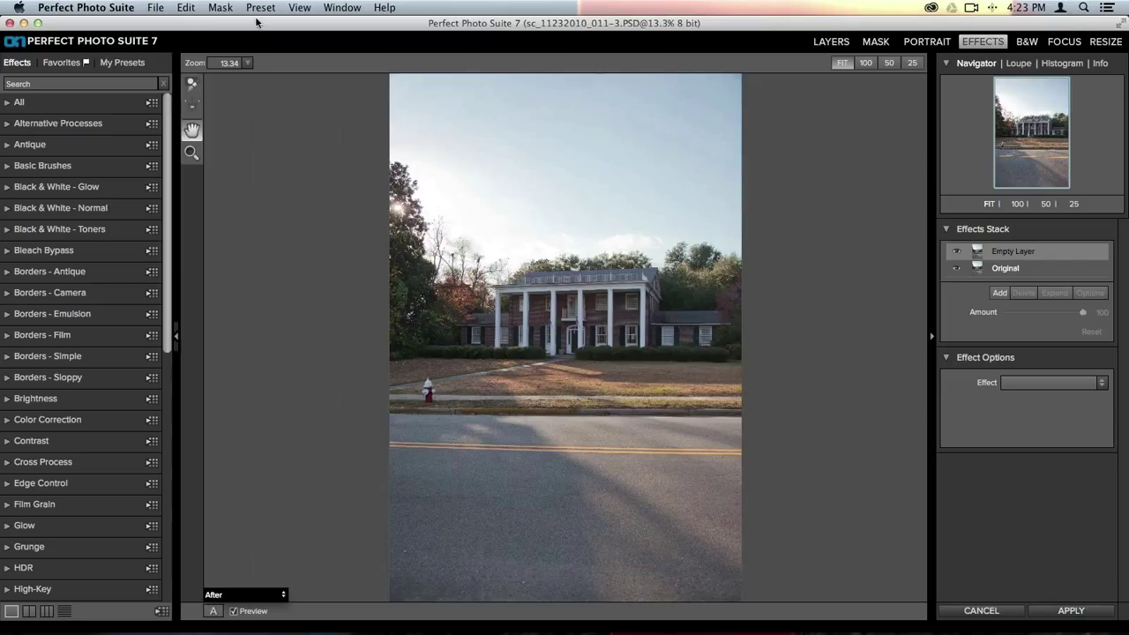
{"action": "scroll", "coordinate": [79, 247], "scroll_direction": "down", "scroll_amount": 10}
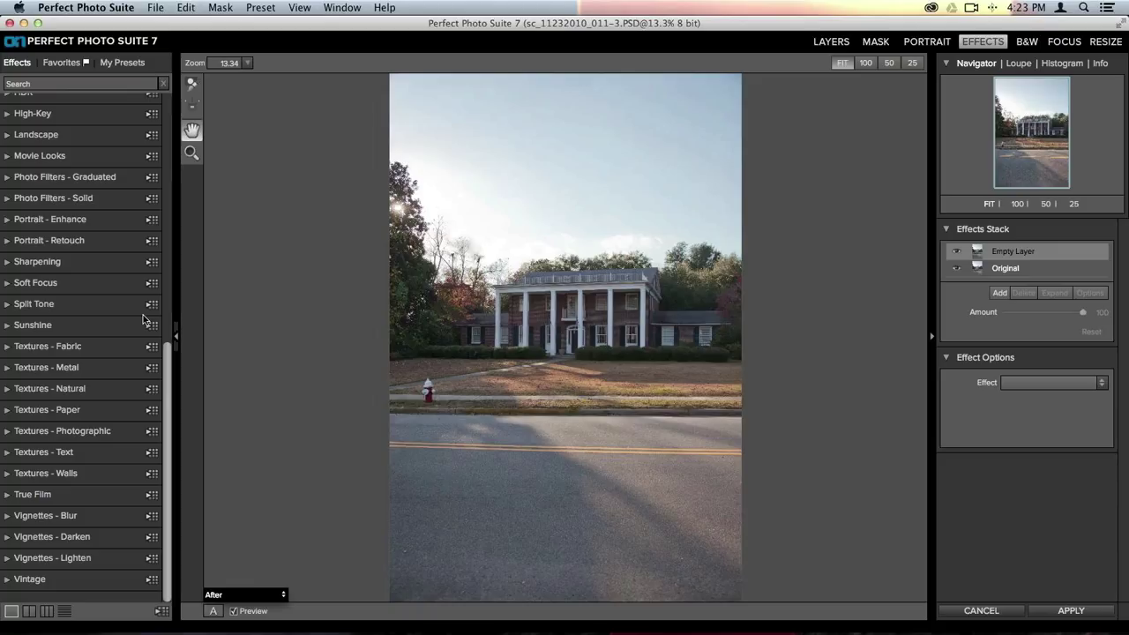
{"action": "scroll", "coordinate": [75, 314], "scroll_direction": "up", "scroll_amount": 1}
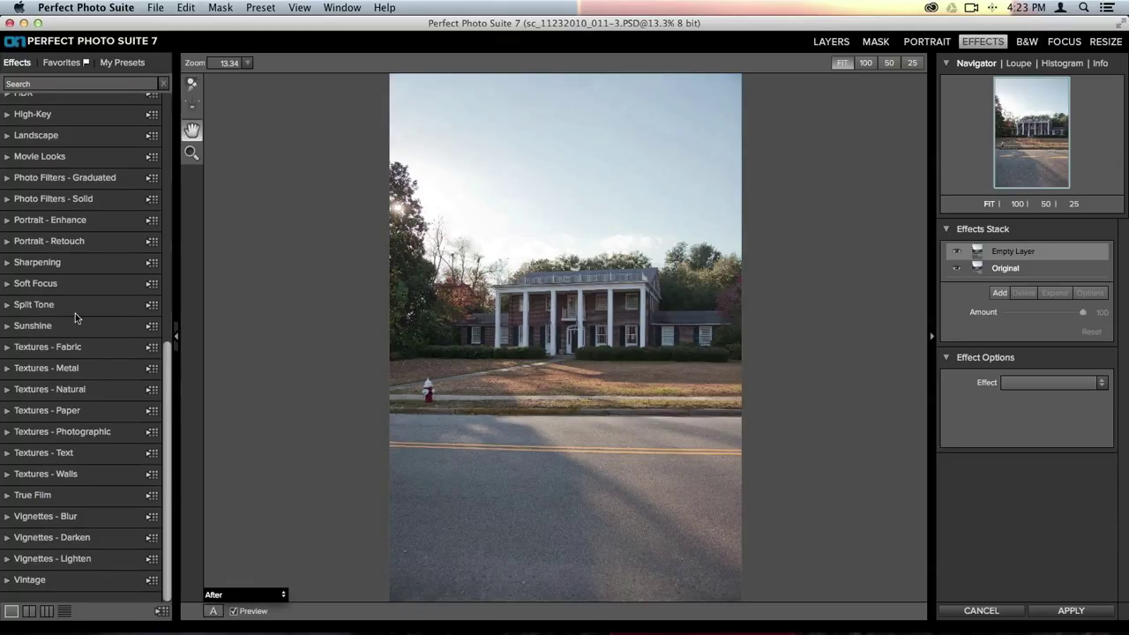
{"action": "left_click", "coordinate": [151, 332]}
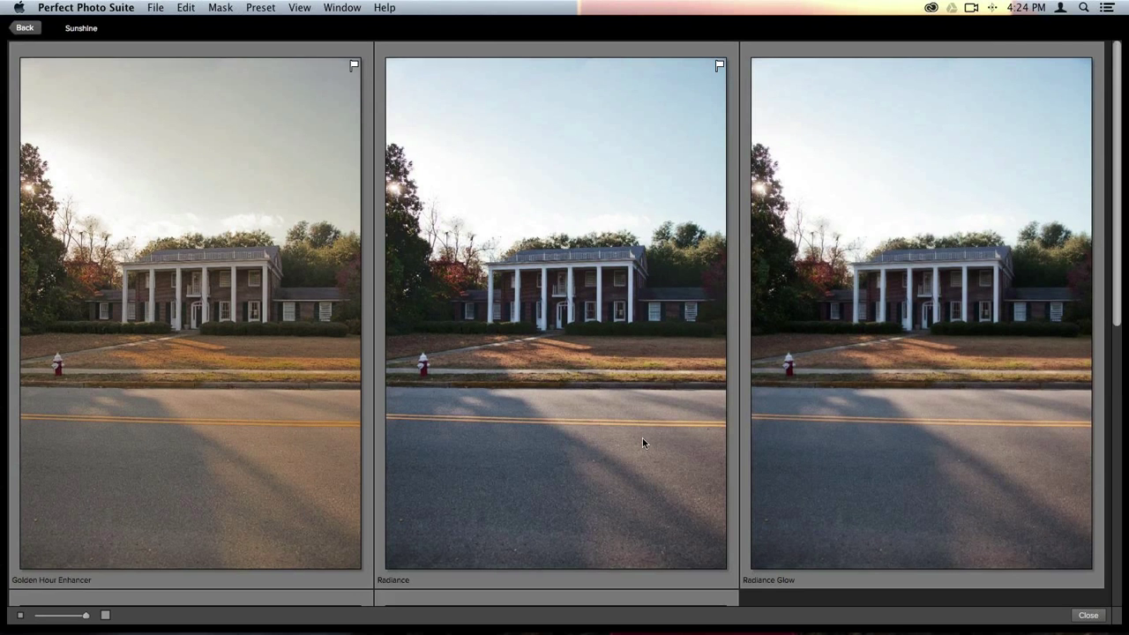
{"action": "scroll", "coordinate": [642, 439], "scroll_direction": "down", "scroll_amount": 6}
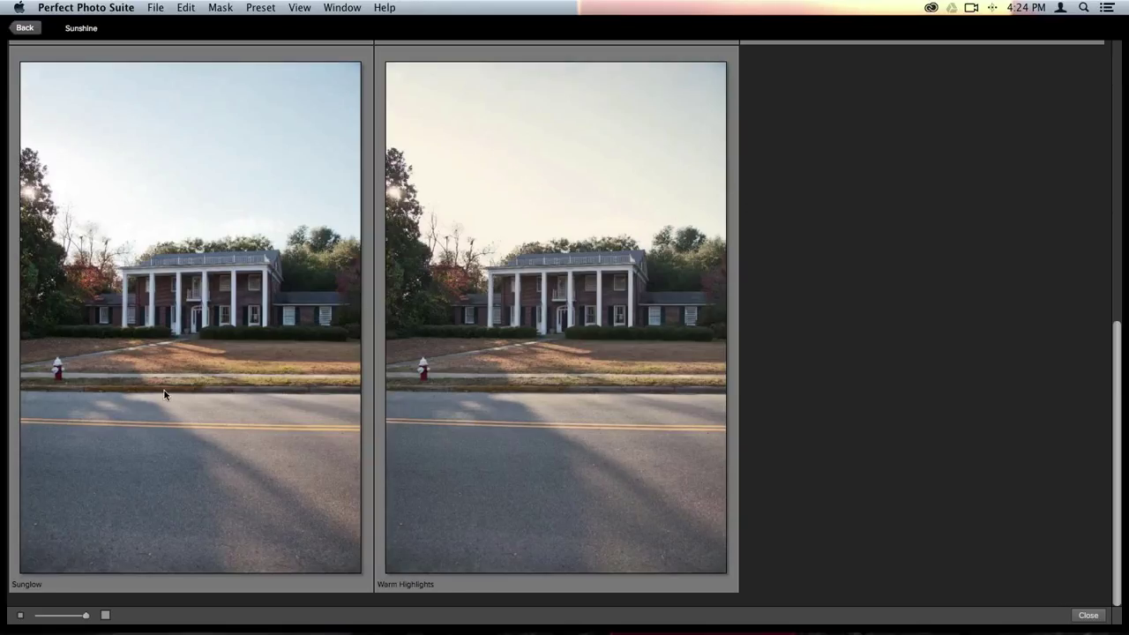
{"action": "scroll", "coordinate": [540, 400], "scroll_direction": "up", "scroll_amount": 10}
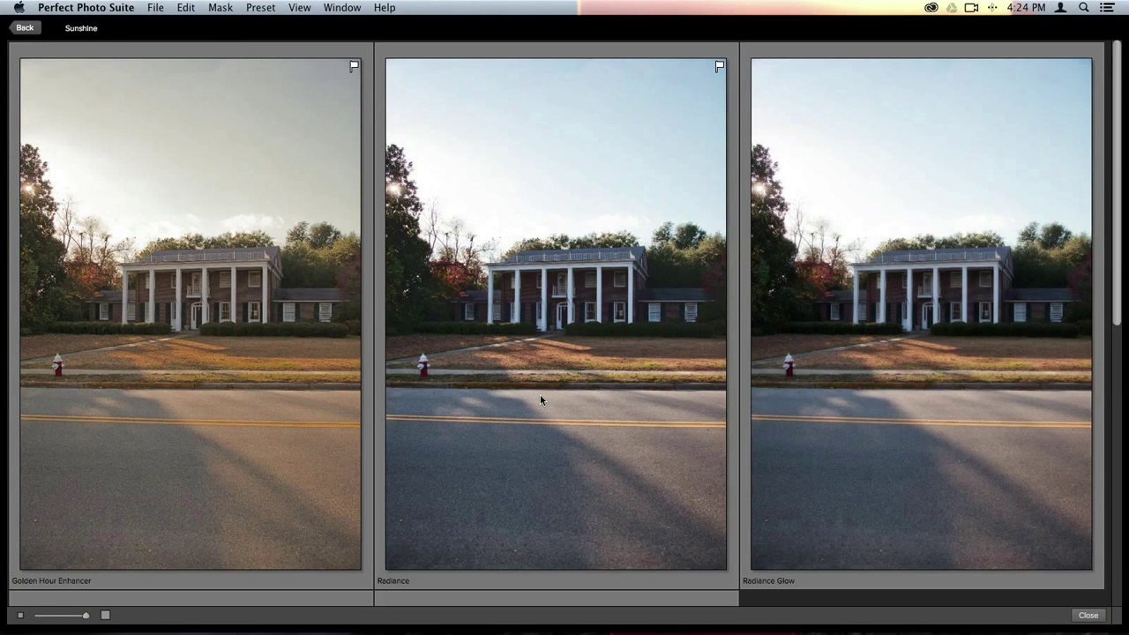
{"action": "double_click", "coordinate": [191, 400]}
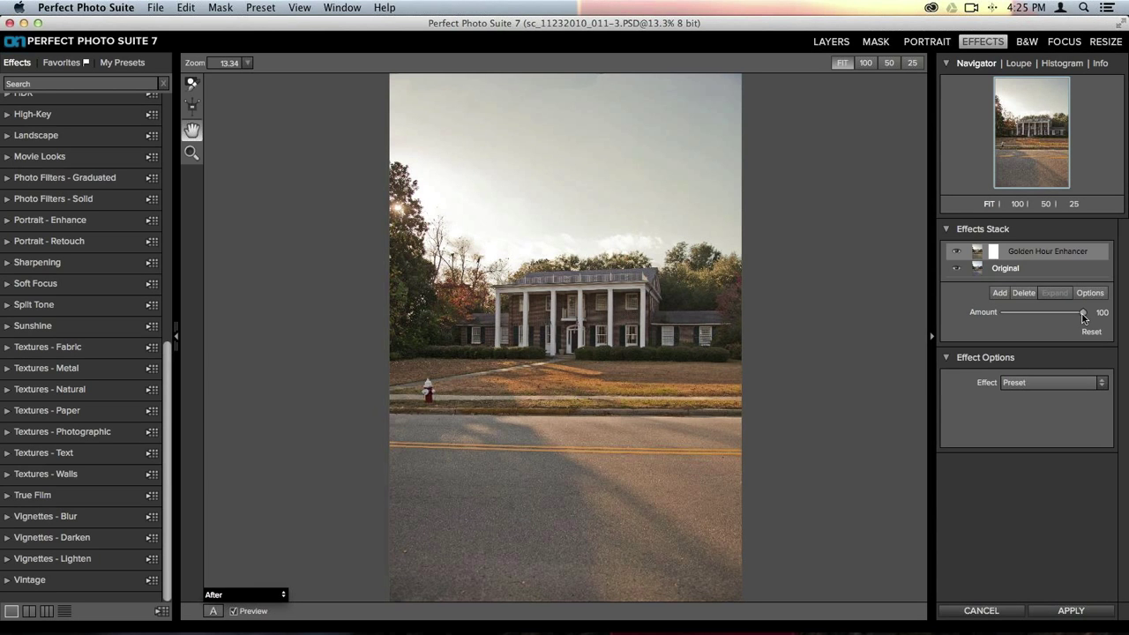
{"action": "left_click_drag", "start_coordinate": [1078, 315], "coordinate": [1046, 313]}
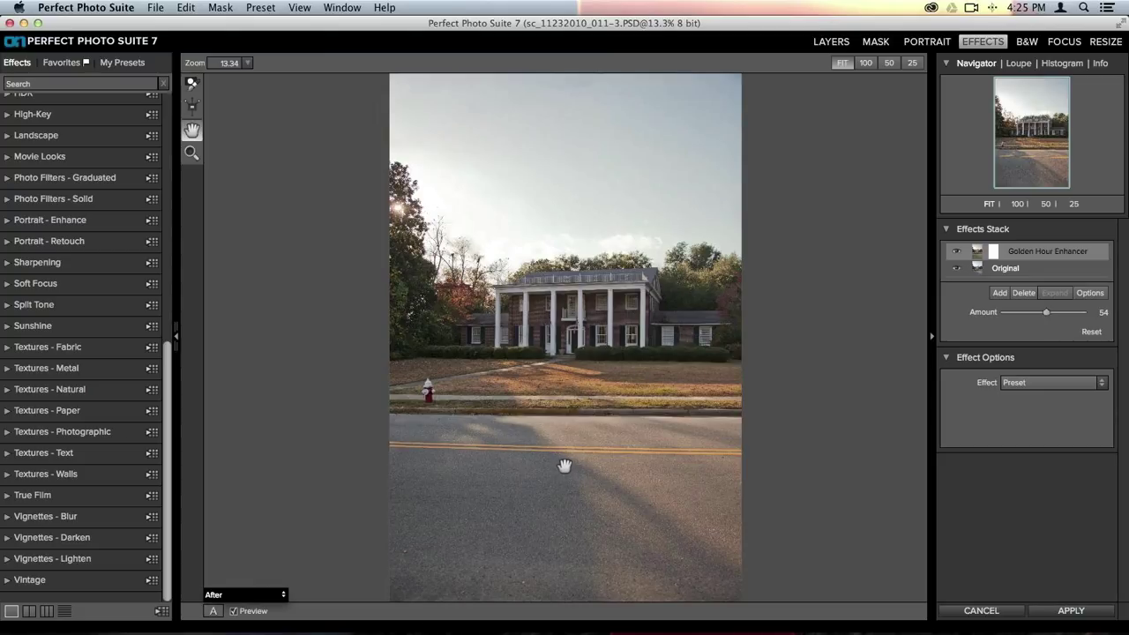
Add a new effect layer above Golden Hour Enhancer and open the full-window previews of the Landscape category.
{"action": "left_click", "coordinate": [999, 293]}
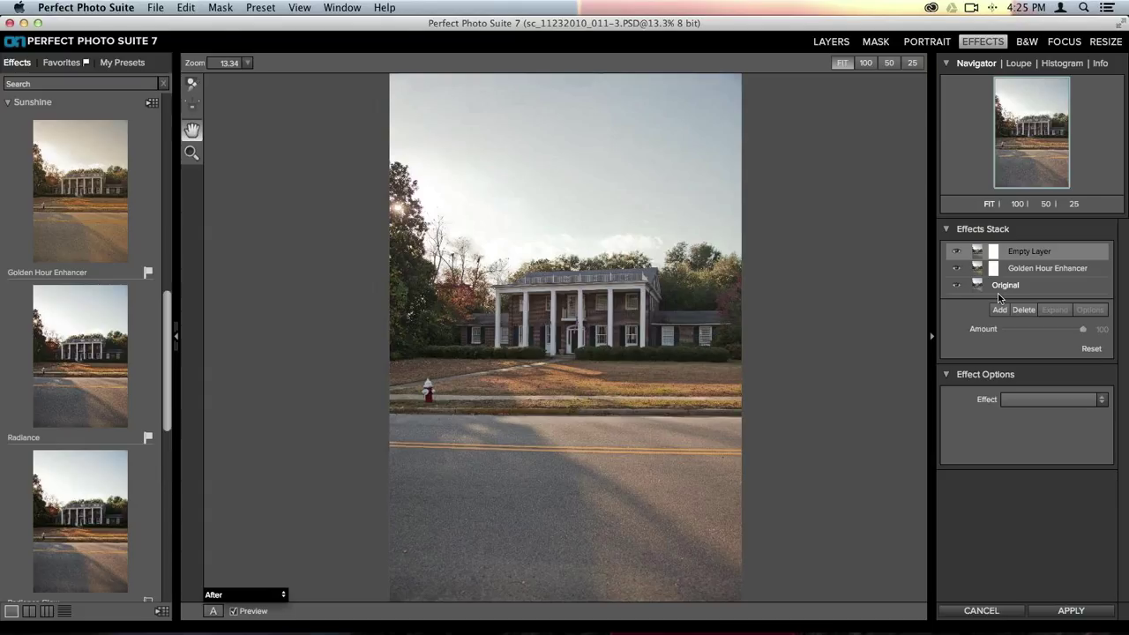
{"action": "scroll", "coordinate": [108, 262], "scroll_direction": "up", "scroll_amount": 10}
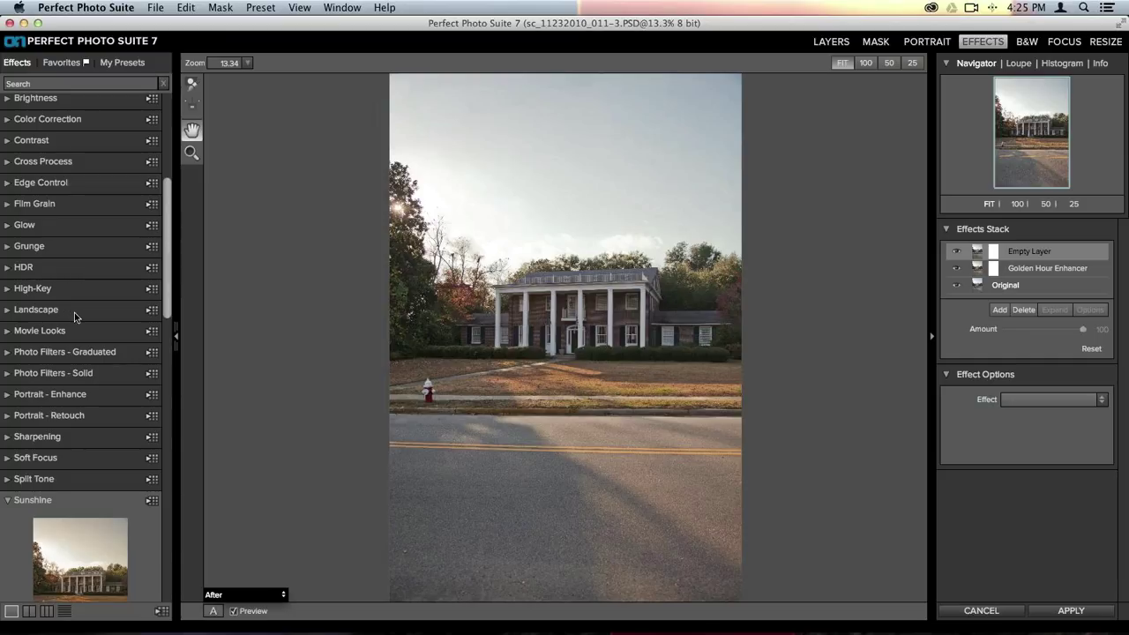
{"action": "scroll", "coordinate": [74, 312], "scroll_direction": "up", "scroll_amount": 2}
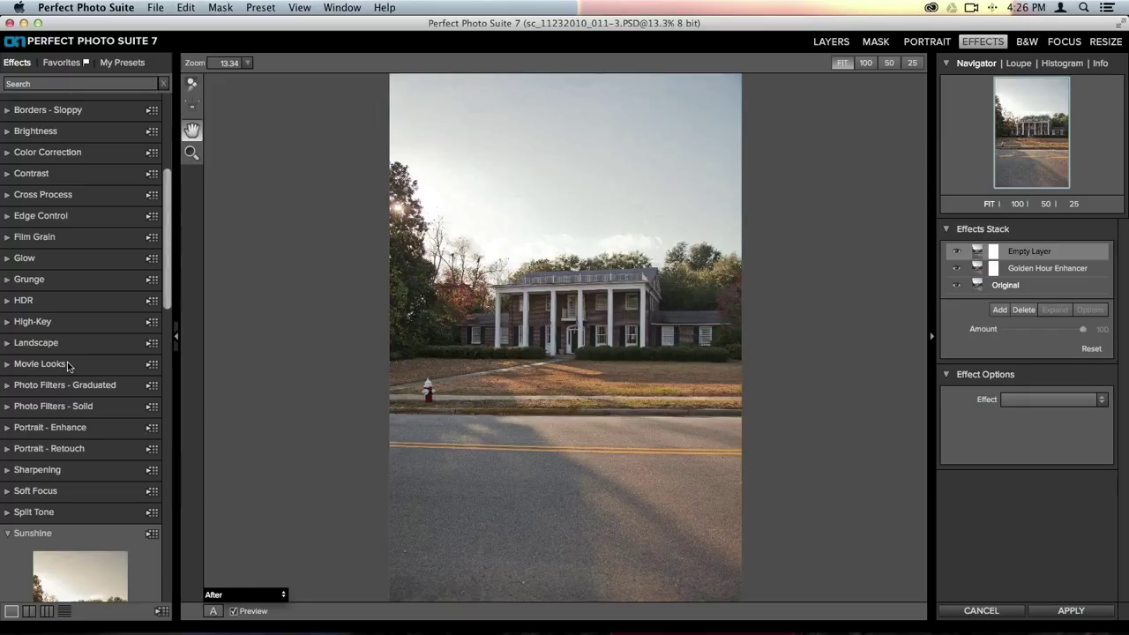
{"action": "left_click", "coordinate": [152, 345]}
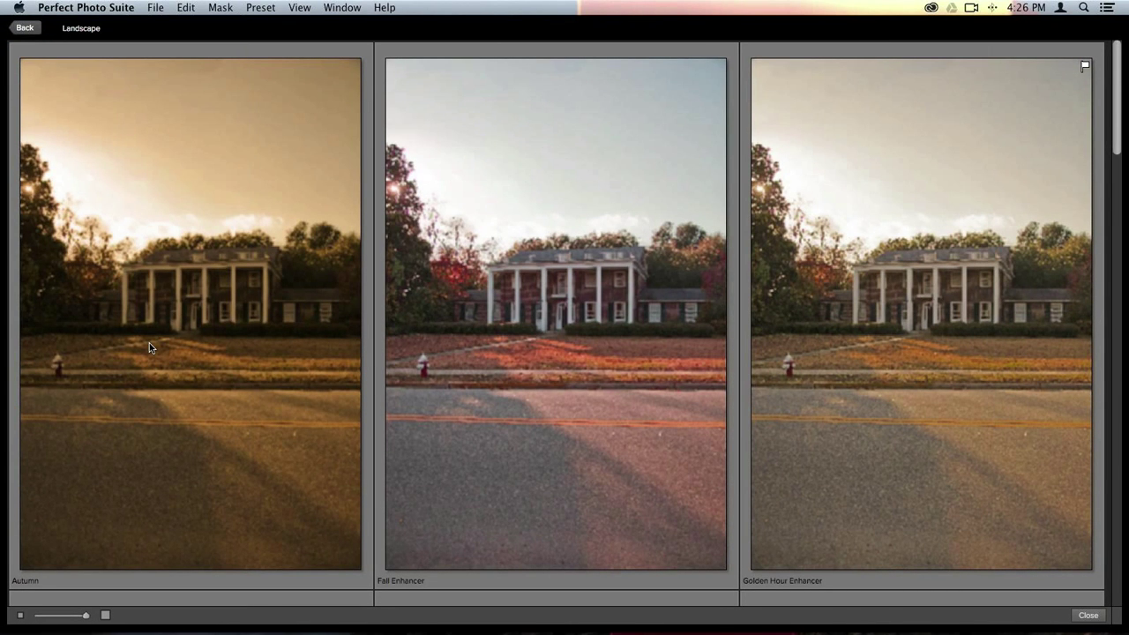
Compare the Landscape preset previews on the house photo and apply the Radiance preset to the new effect layer.
{"action": "scroll", "coordinate": [878, 340], "scroll_direction": "down", "scroll_amount": 8}
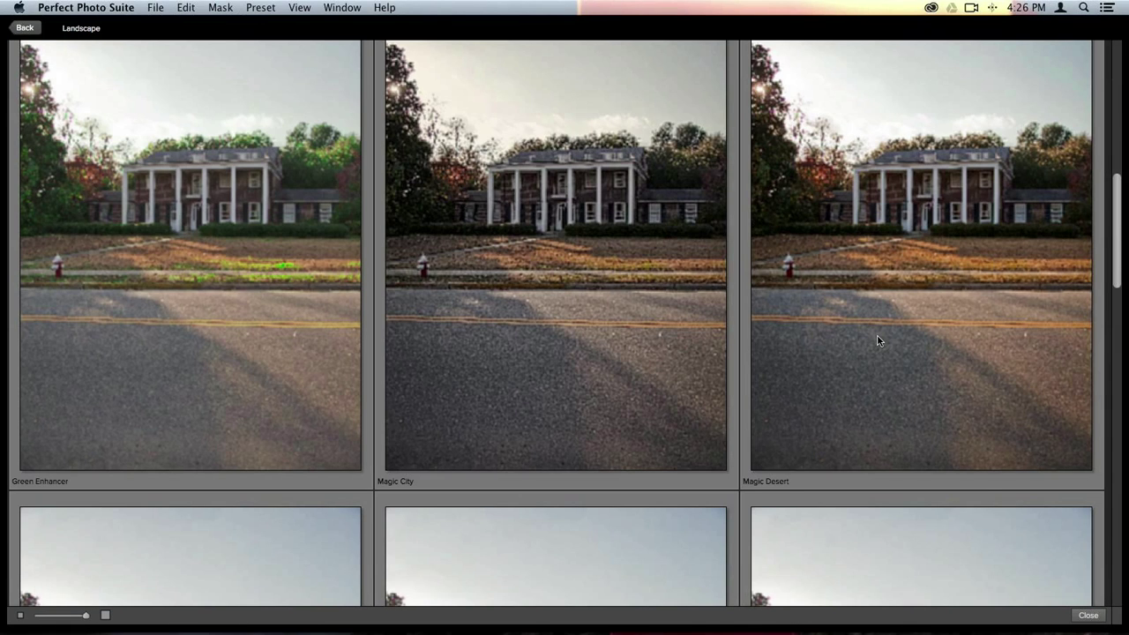
{"action": "scroll", "coordinate": [878, 340], "scroll_direction": "up", "scroll_amount": 3}
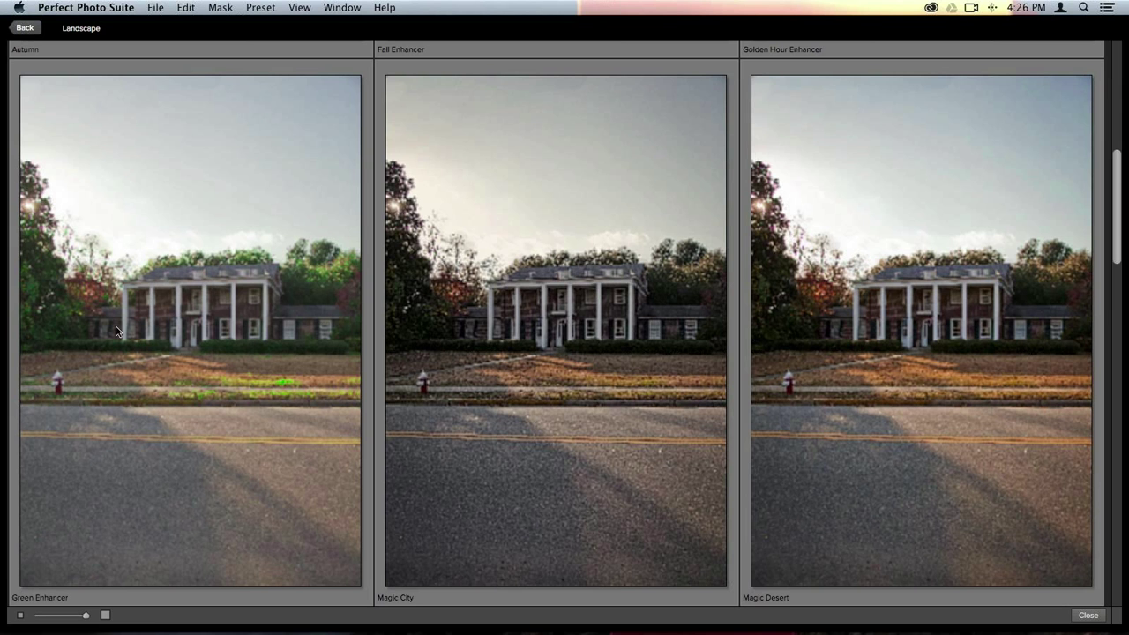
{"action": "scroll", "coordinate": [251, 292], "scroll_direction": "up", "scroll_amount": 5}
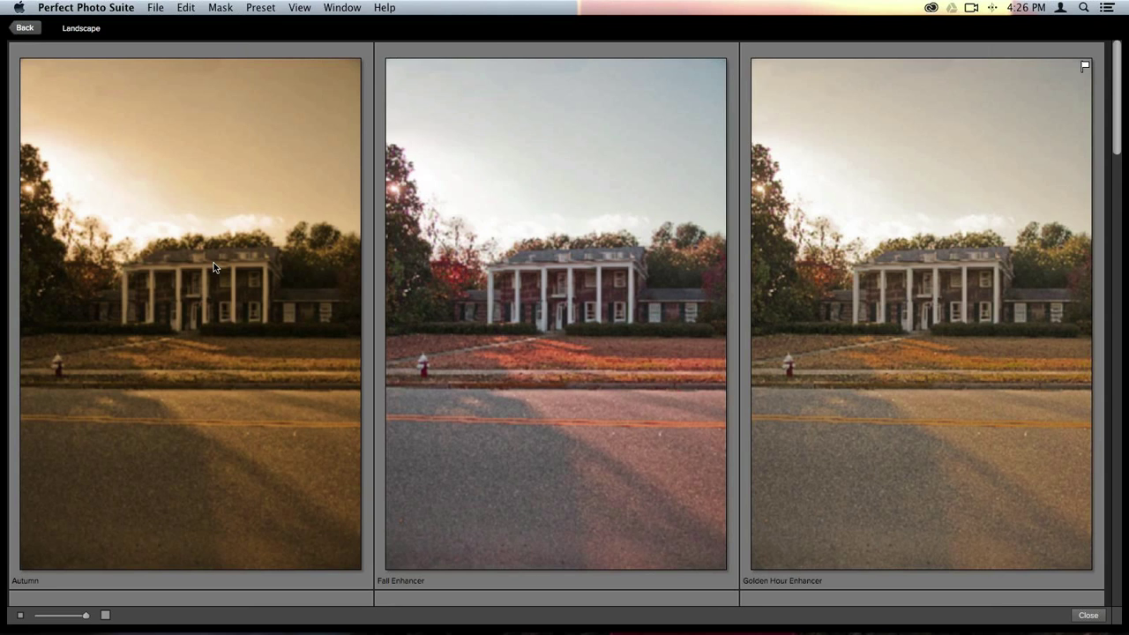
{"action": "scroll", "coordinate": [213, 262], "scroll_direction": "down", "scroll_amount": 5}
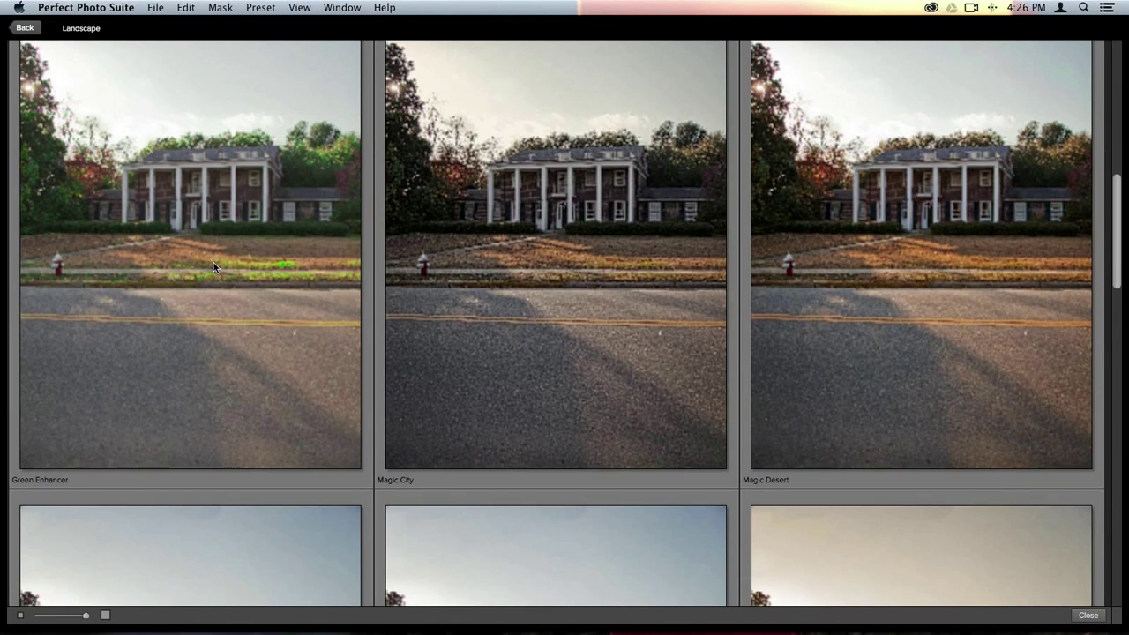
{"action": "scroll", "coordinate": [214, 266], "scroll_direction": "down", "scroll_amount": 1}
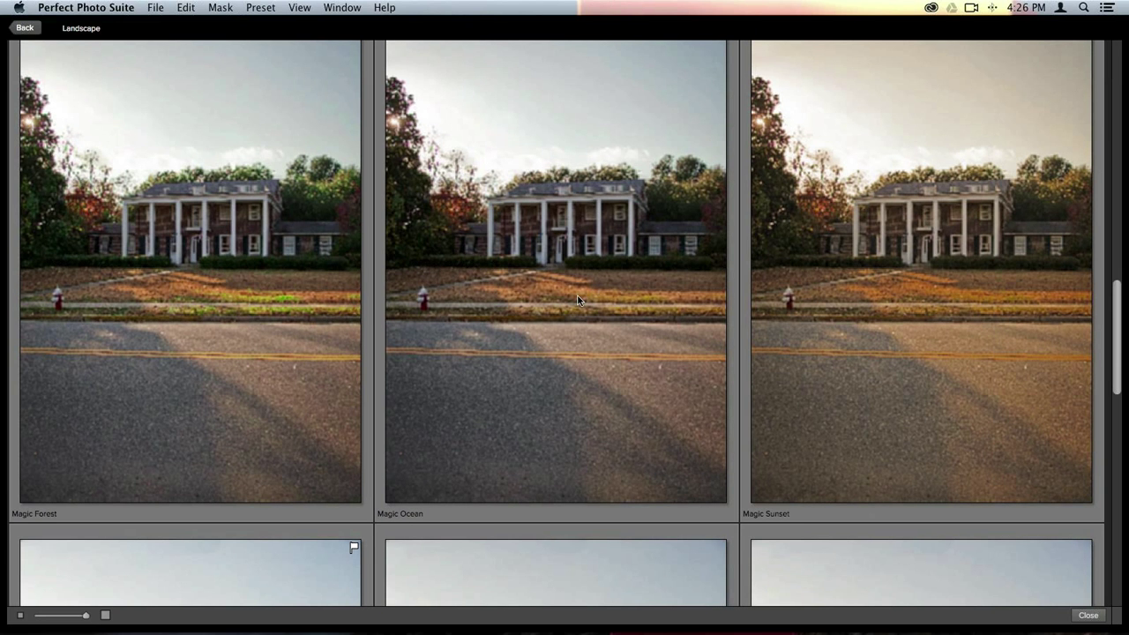
{"action": "scroll", "coordinate": [578, 298], "scroll_direction": "up", "scroll_amount": 5}
{"action": "scroll", "coordinate": [578, 300], "scroll_direction": "up", "scroll_amount": 5}
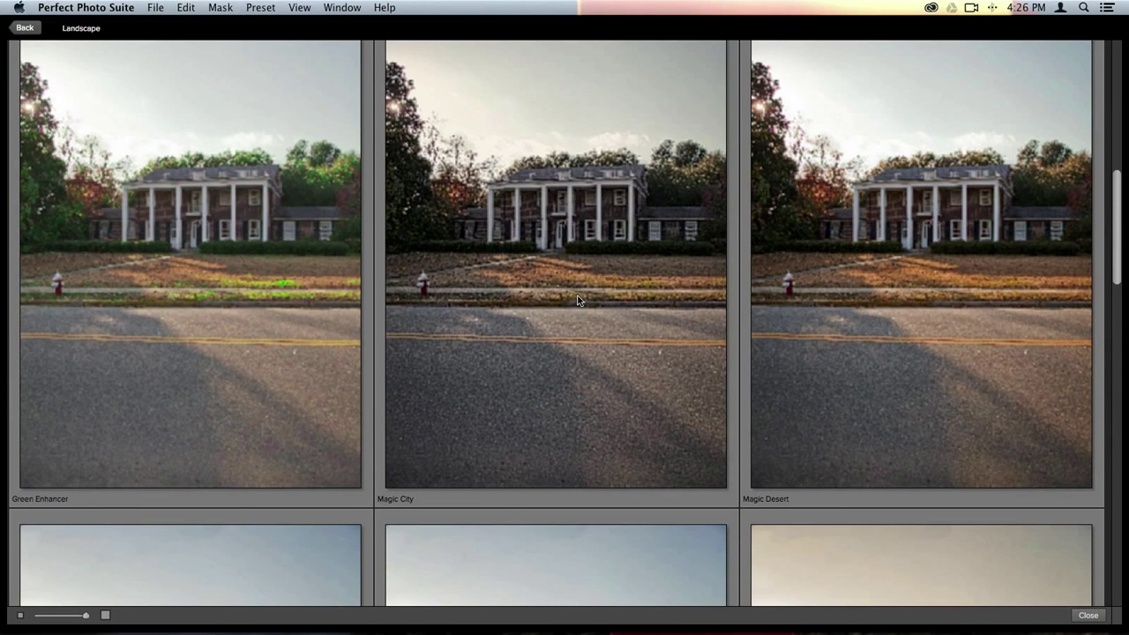
{"action": "scroll", "coordinate": [638, 351], "scroll_direction": "down", "scroll_amount": 15}
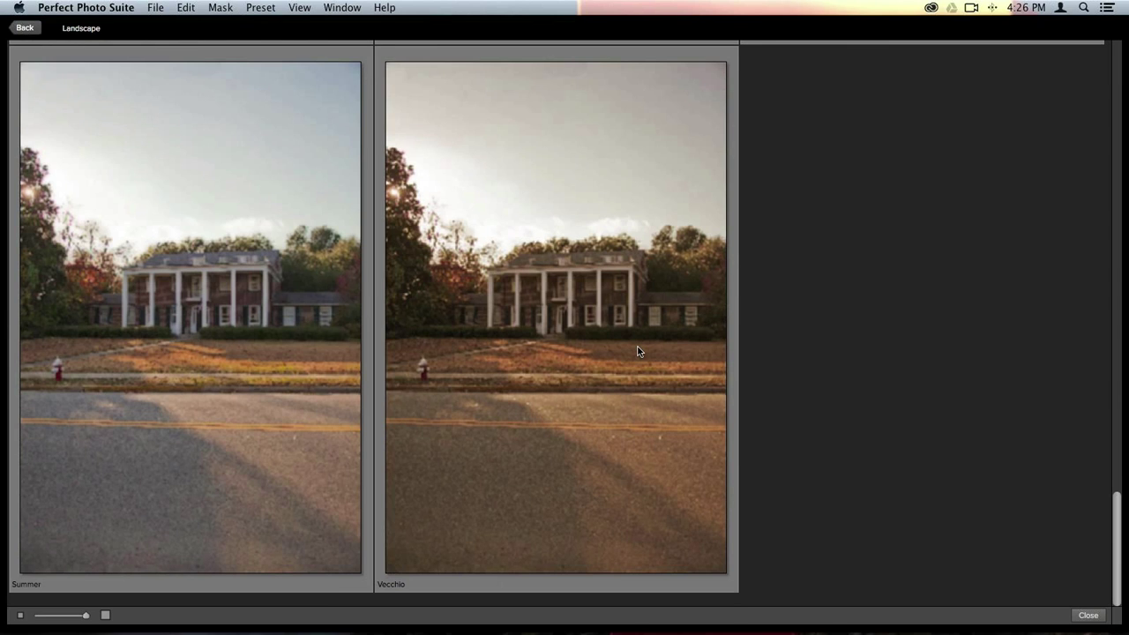
{"action": "scroll", "coordinate": [638, 351], "scroll_direction": "up", "scroll_amount": 10}
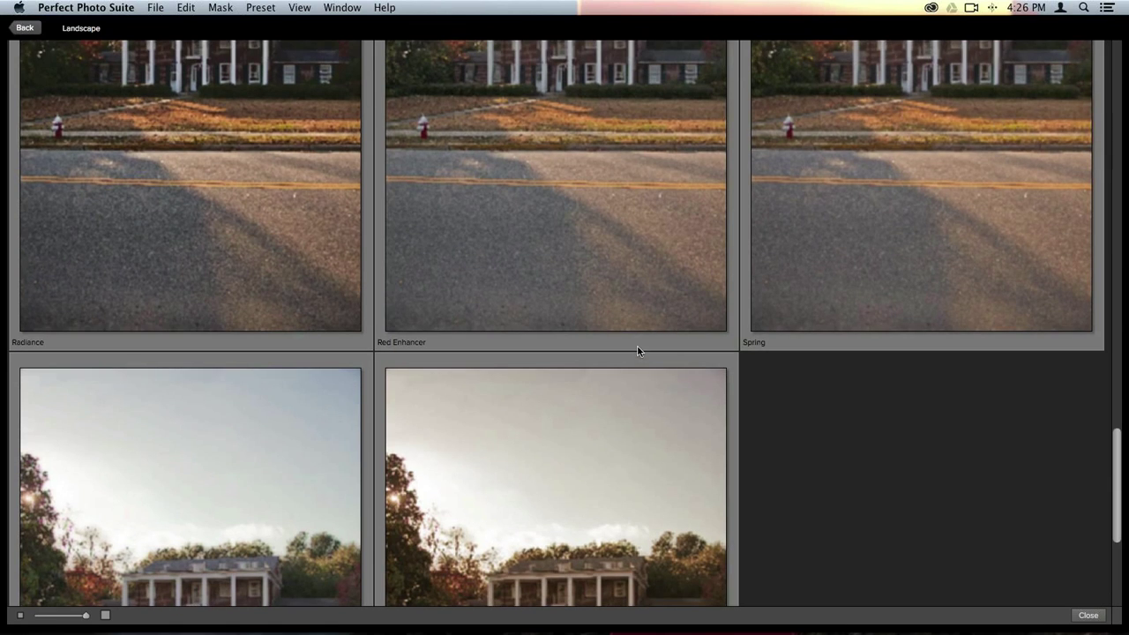
{"action": "scroll", "coordinate": [638, 351], "scroll_direction": "up", "scroll_amount": 8}
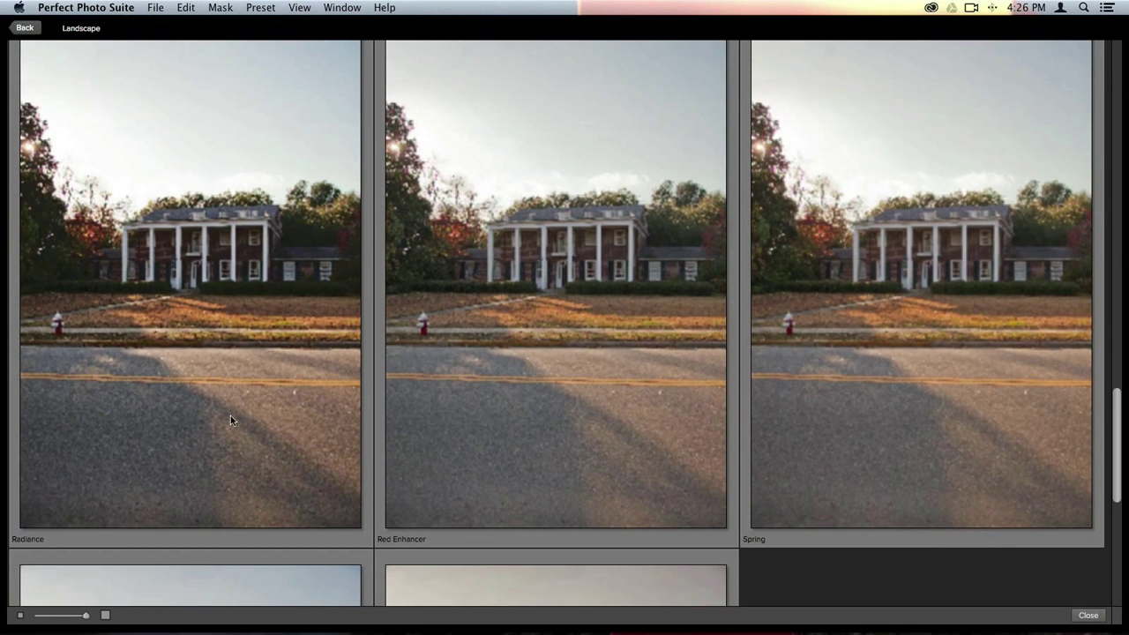
{"action": "double_click", "coordinate": [149, 438]}
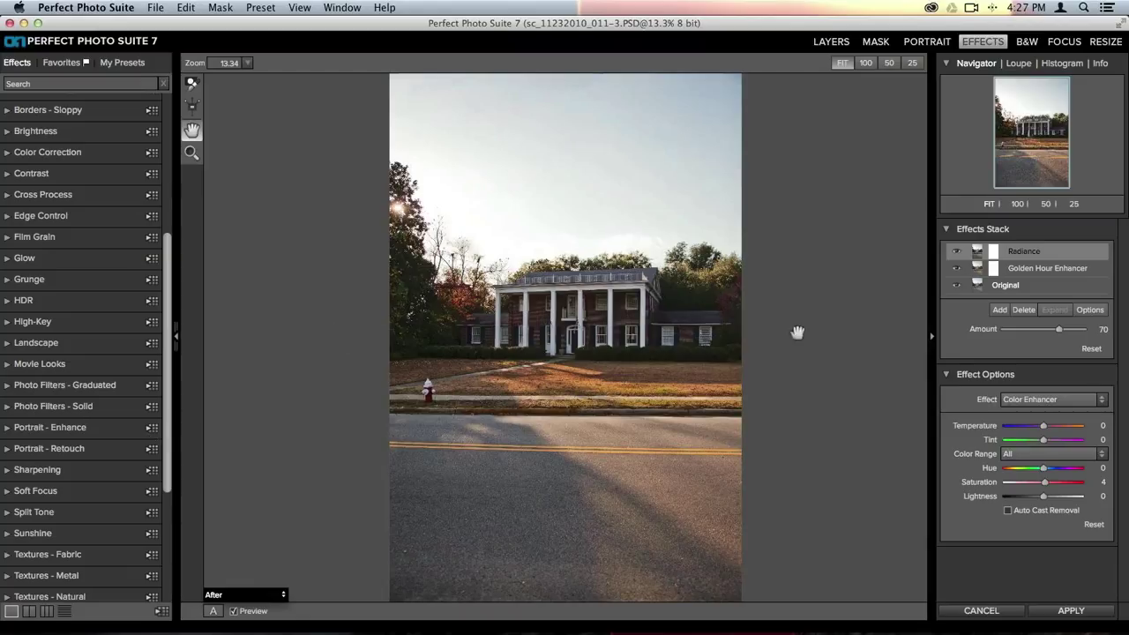
Add another effect layer above Radiance and apply the Sloppy Border 5 preset from the Borders - Sloppy category.
{"action": "left_click", "coordinate": [1000, 311]}
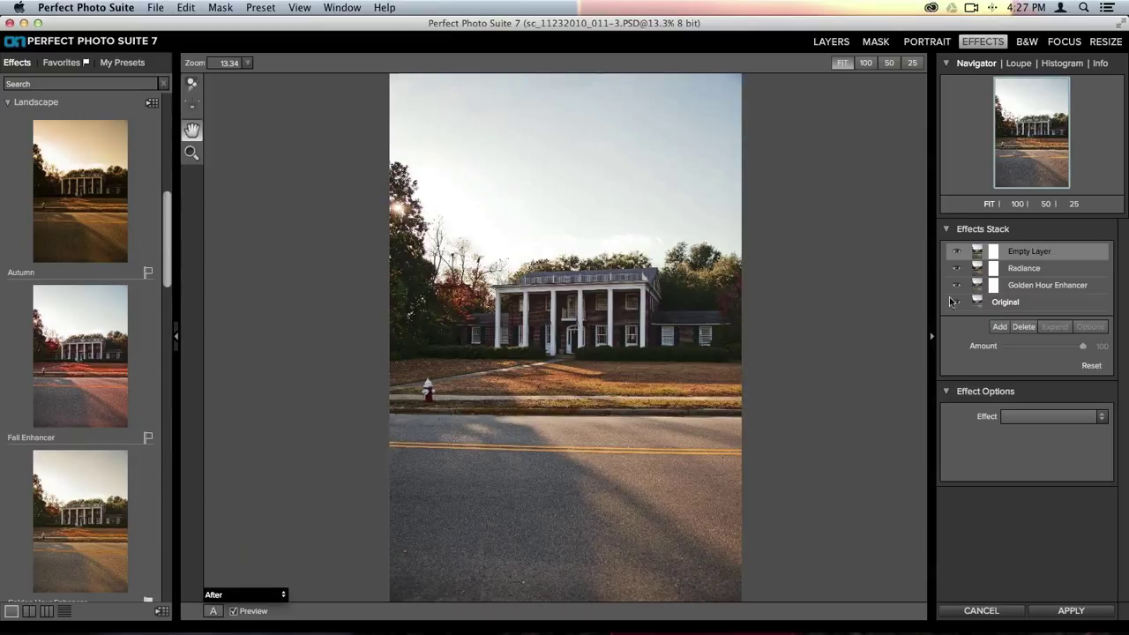
{"action": "left_click", "coordinate": [68, 101]}
{"action": "scroll", "coordinate": [150, 253], "scroll_direction": "up", "scroll_amount": 10}
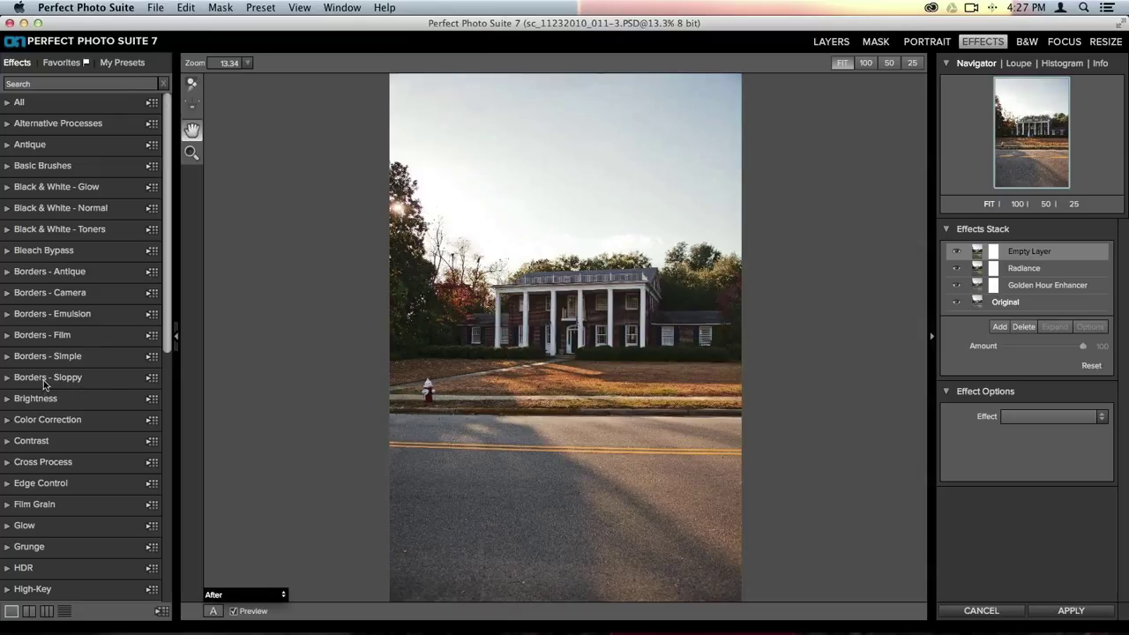
{"action": "left_click", "coordinate": [89, 380]}
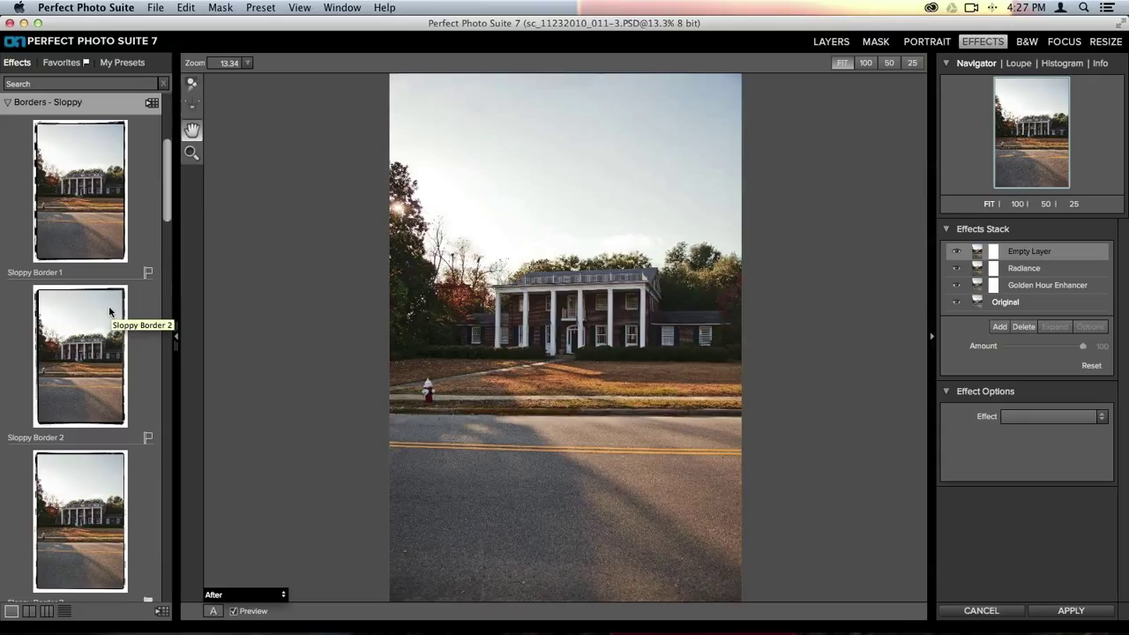
{"action": "scroll", "coordinate": [109, 311], "scroll_direction": "down", "scroll_amount": 3}
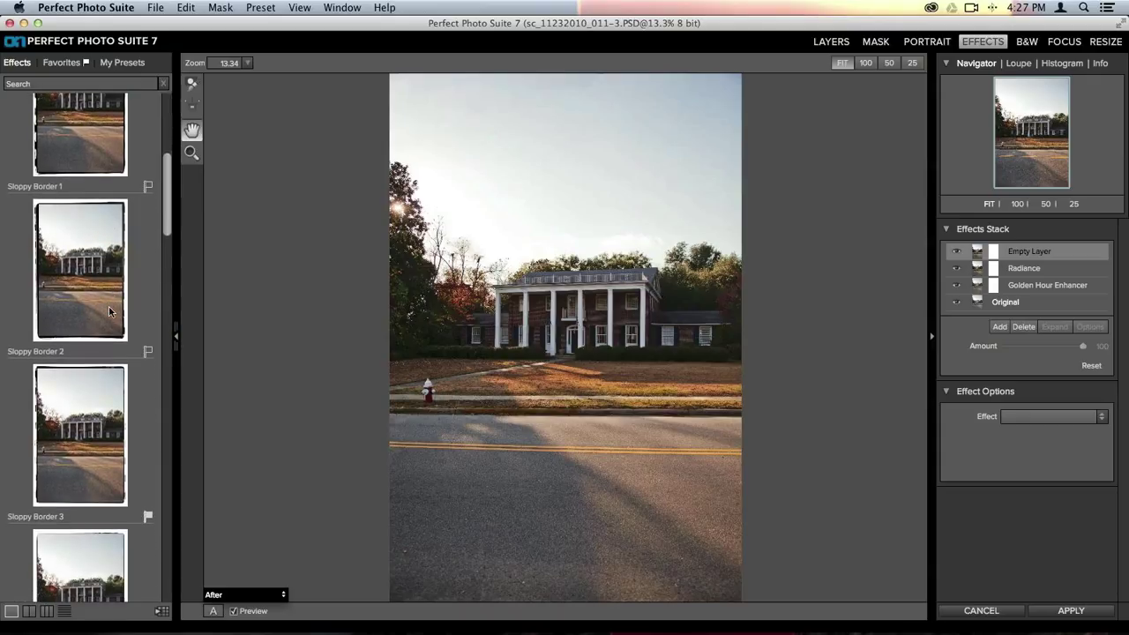
{"action": "scroll", "coordinate": [109, 311], "scroll_direction": "down", "scroll_amount": 7}
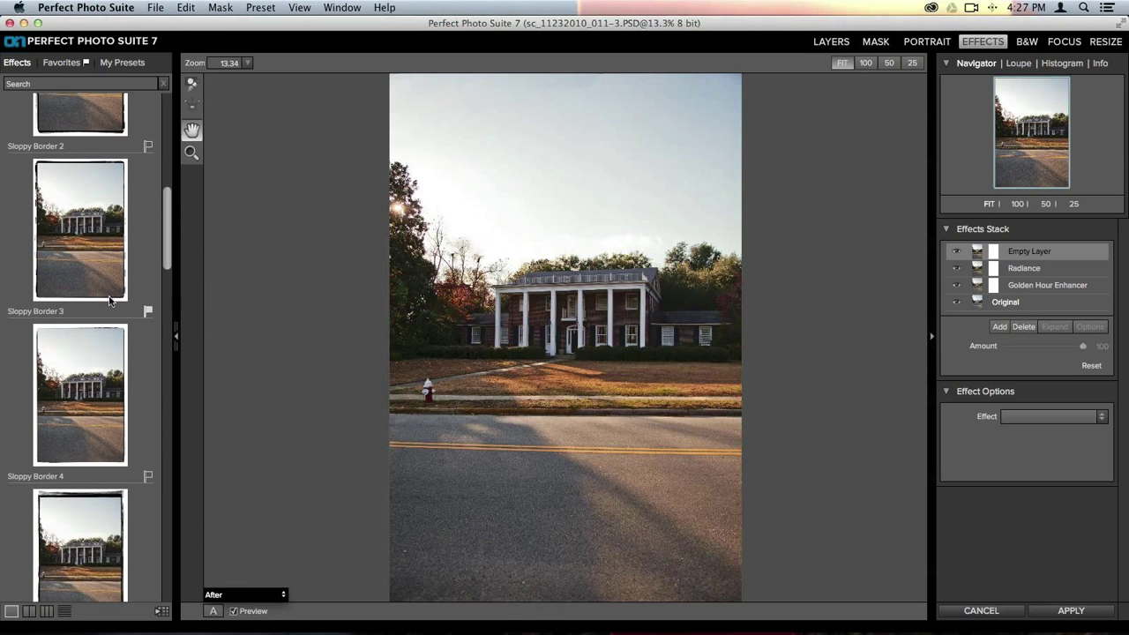
{"action": "scroll", "coordinate": [109, 301], "scroll_direction": "down", "scroll_amount": 9}
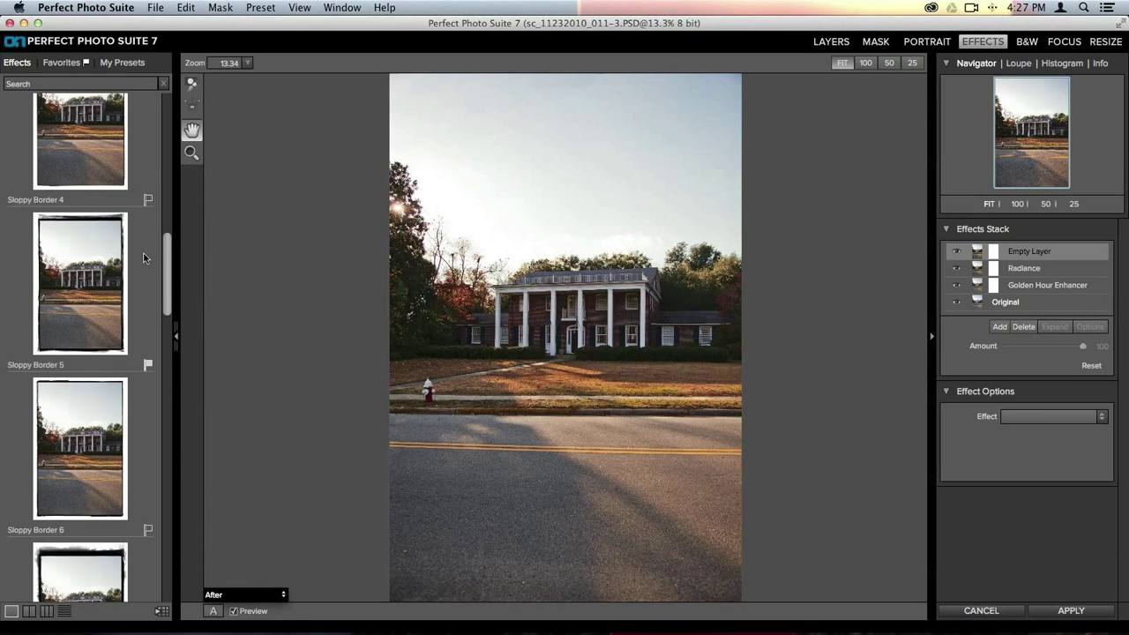
{"action": "left_click", "coordinate": [80, 304]}
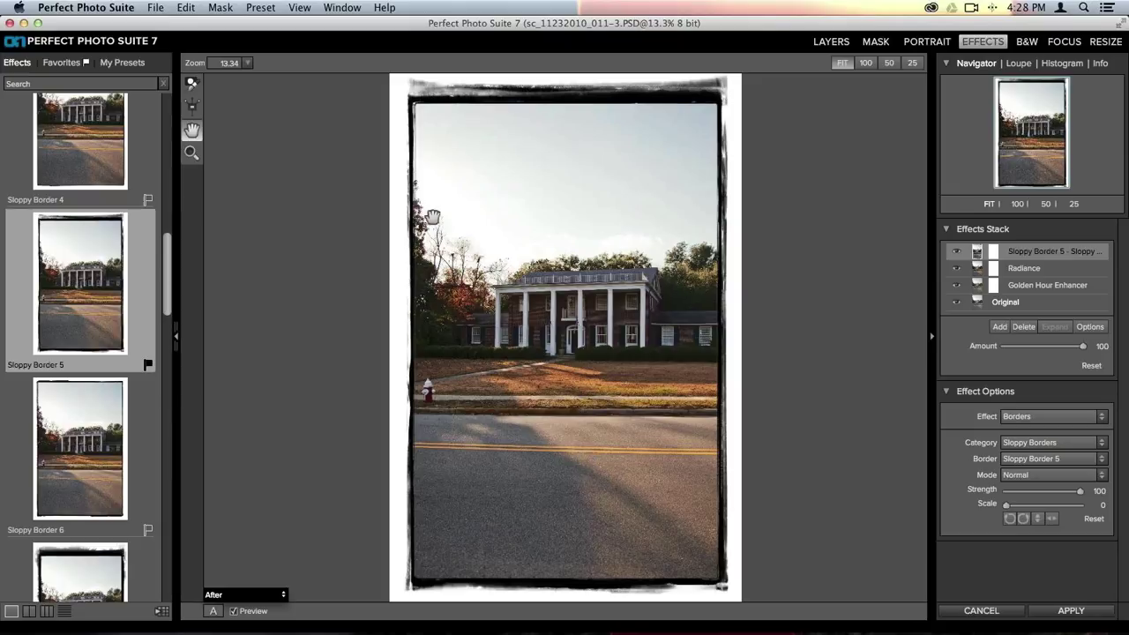
Set up a new preset from the effects stack named Golden Hour with Border Preset in the Landscape Presets category.
{"action": "left_click", "coordinate": [261, 5]}
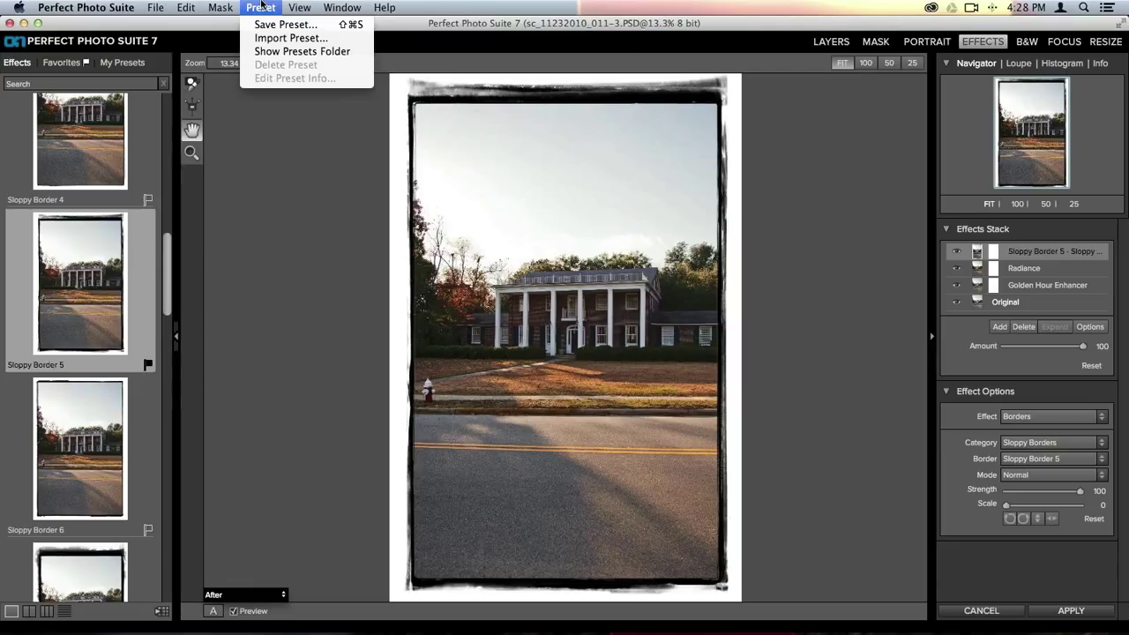
{"action": "left_click", "coordinate": [275, 25]}
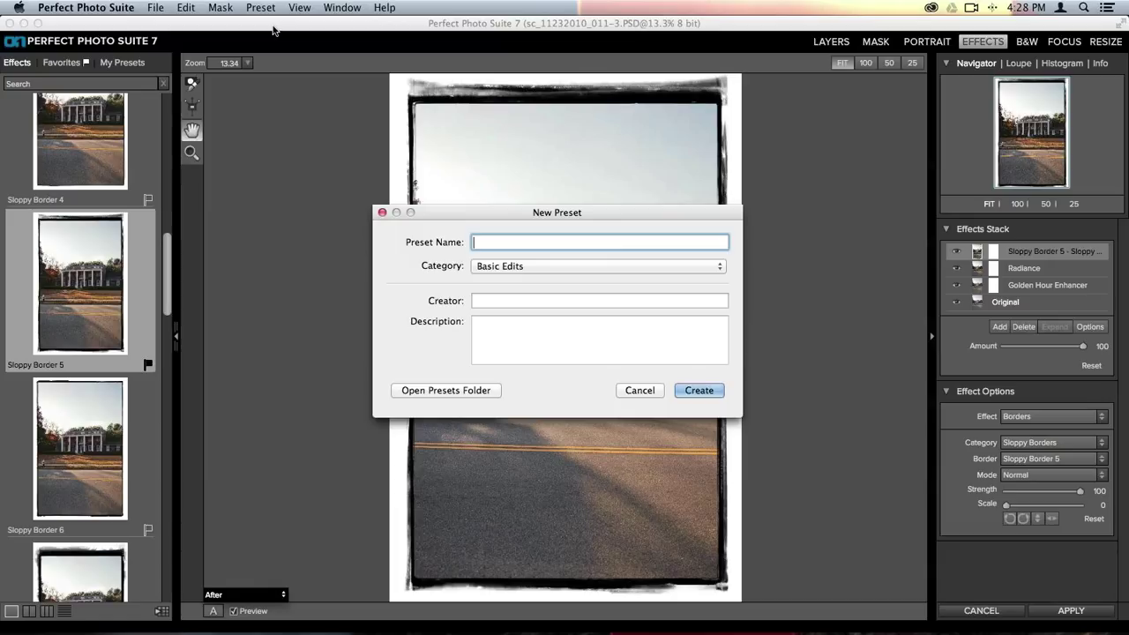
{"action": "type", "text": "Golden Hour with Border"}
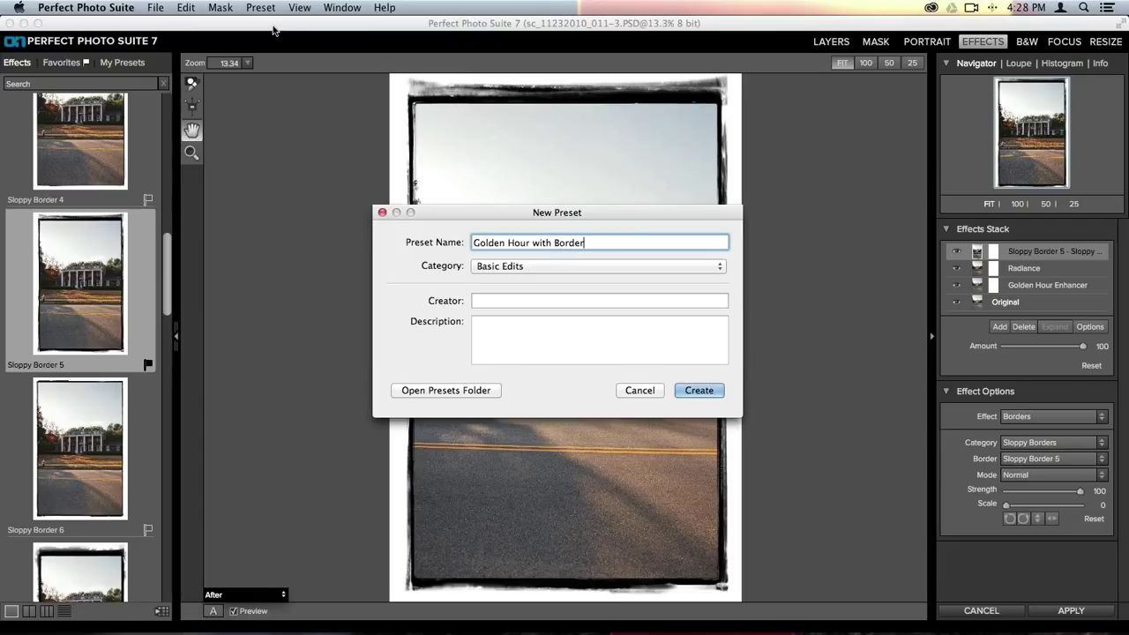
{"action": "type", "text": " Preset"}
{"action": "left_click", "coordinate": [518, 265]}
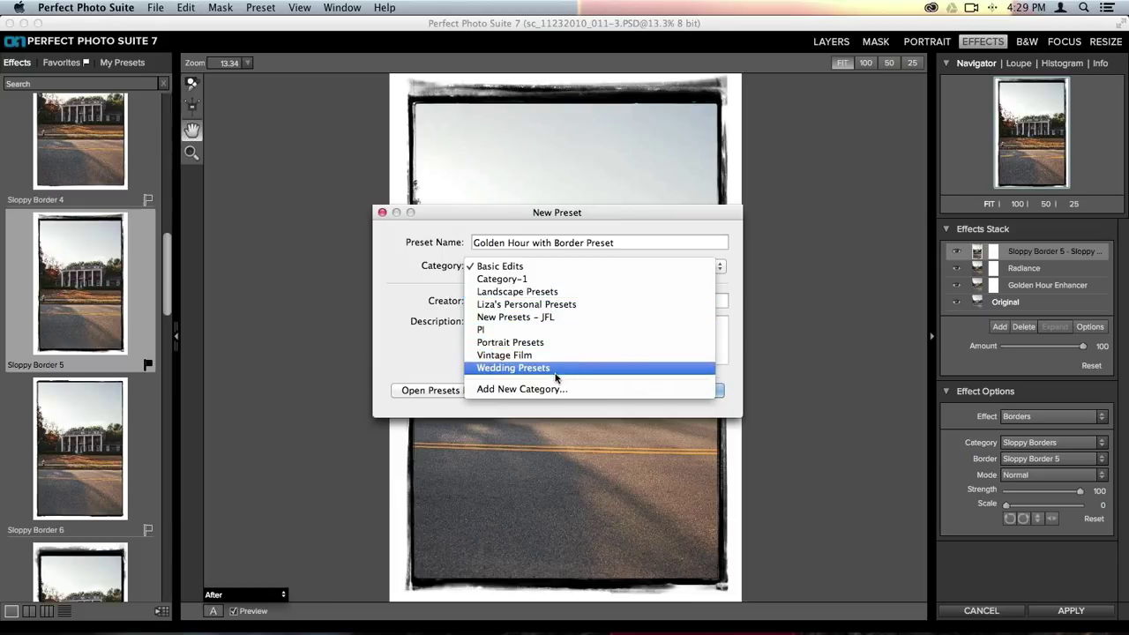
{"action": "left_click", "coordinate": [534, 293]}
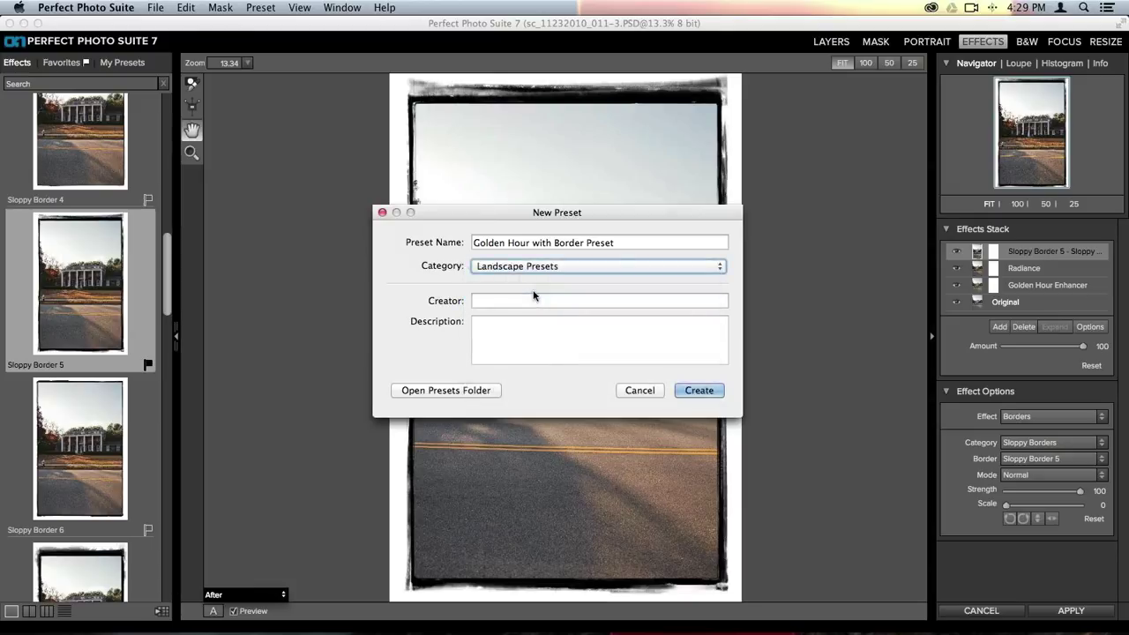
Enter the creator's name for the new preset, leave the description blank and create it.
{"action": "left_click", "coordinate": [528, 299]}
{"action": "type", "text": "Li"}
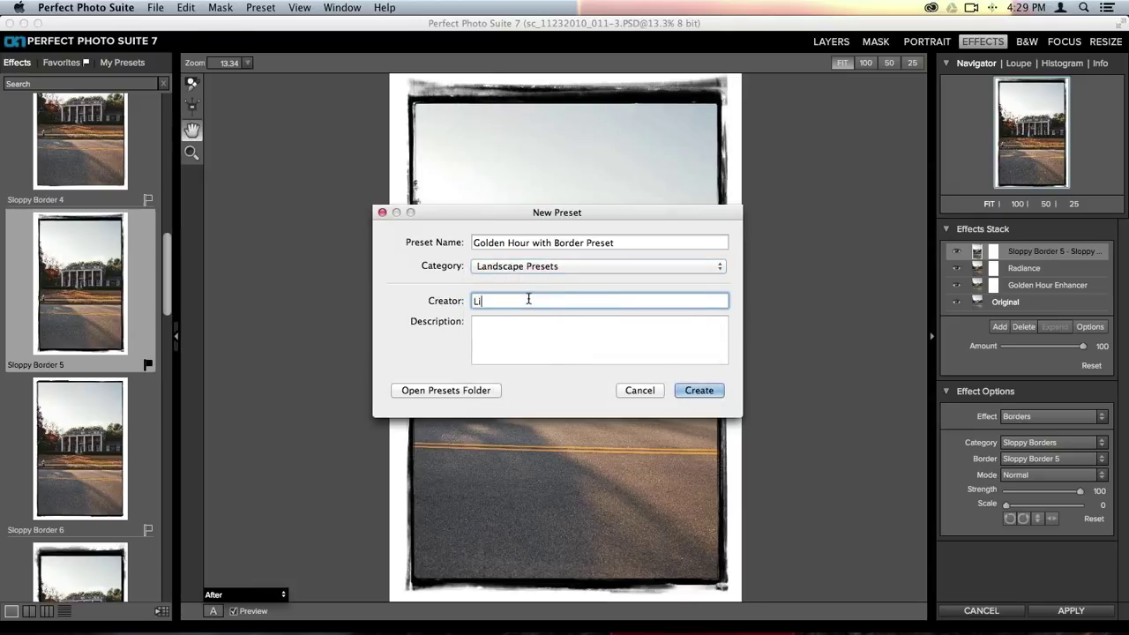
{"action": "type", "text": "z!"}
{"action": "left_click", "coordinate": [554, 345]}
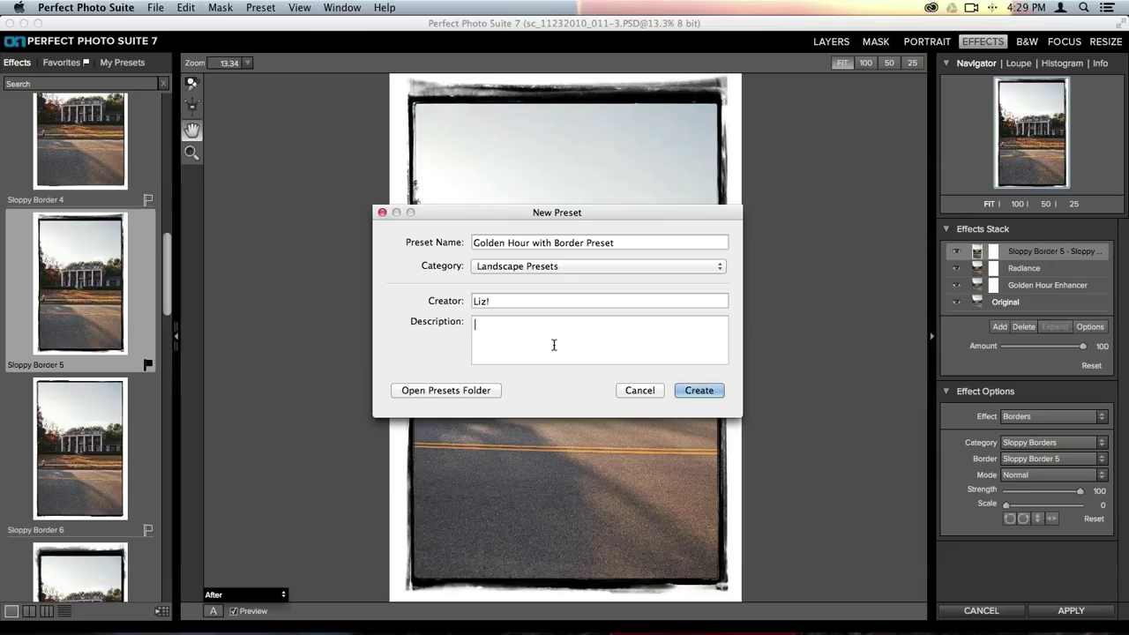
{"action": "left_click", "coordinate": [700, 393]}
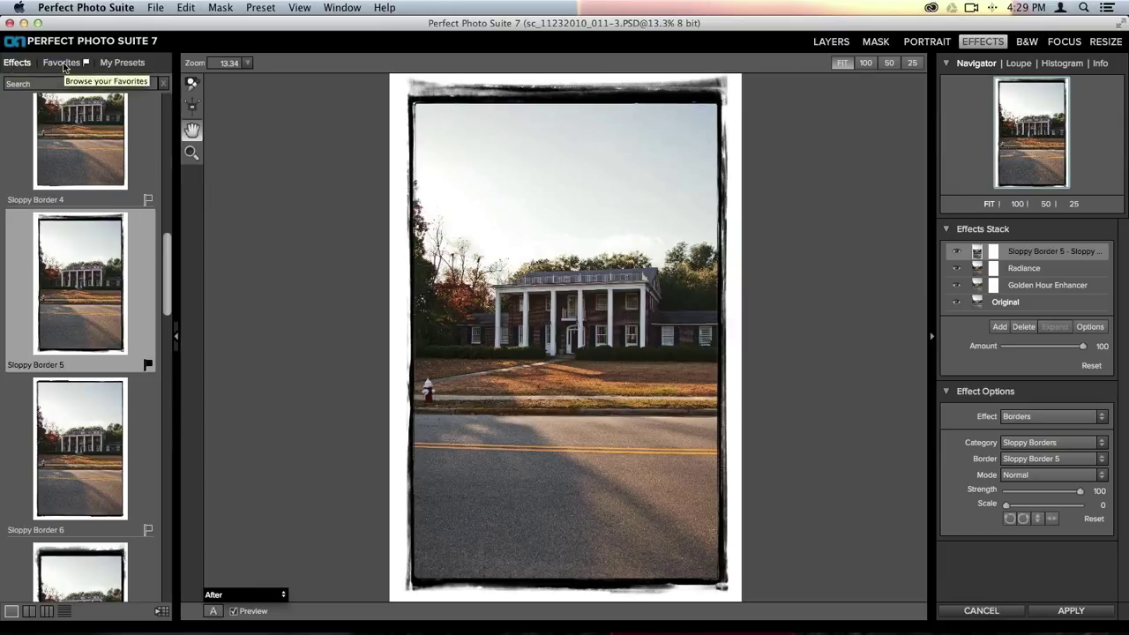
Locate the Golden Hour with Border Preset among the saved Landscape Presets.
{"action": "left_click", "coordinate": [122, 63]}
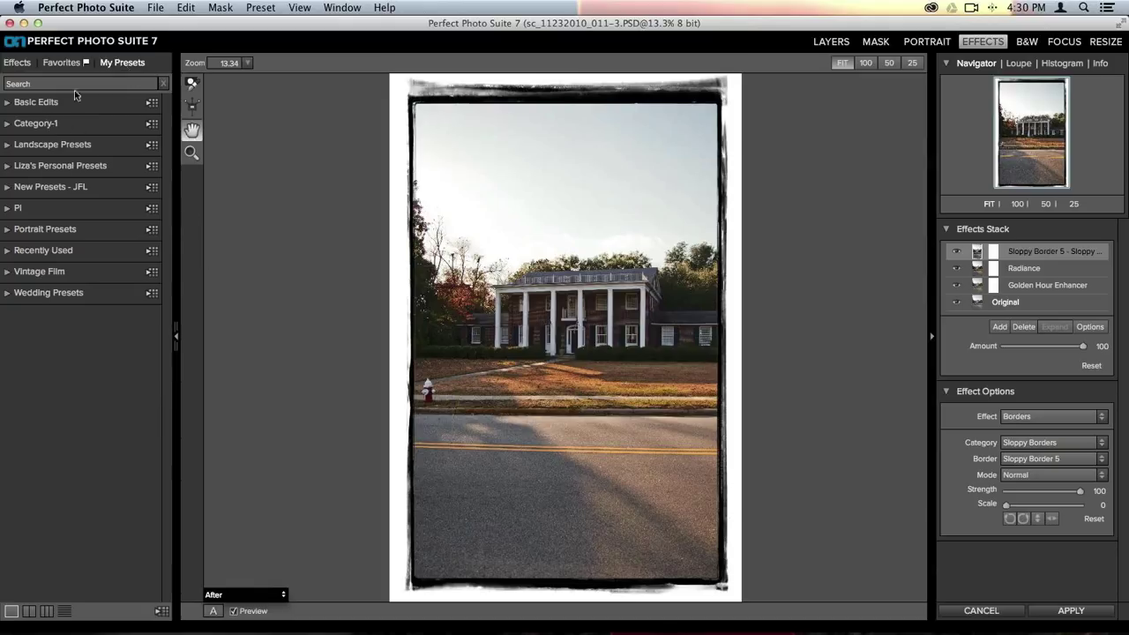
{"action": "left_click", "coordinate": [89, 148]}
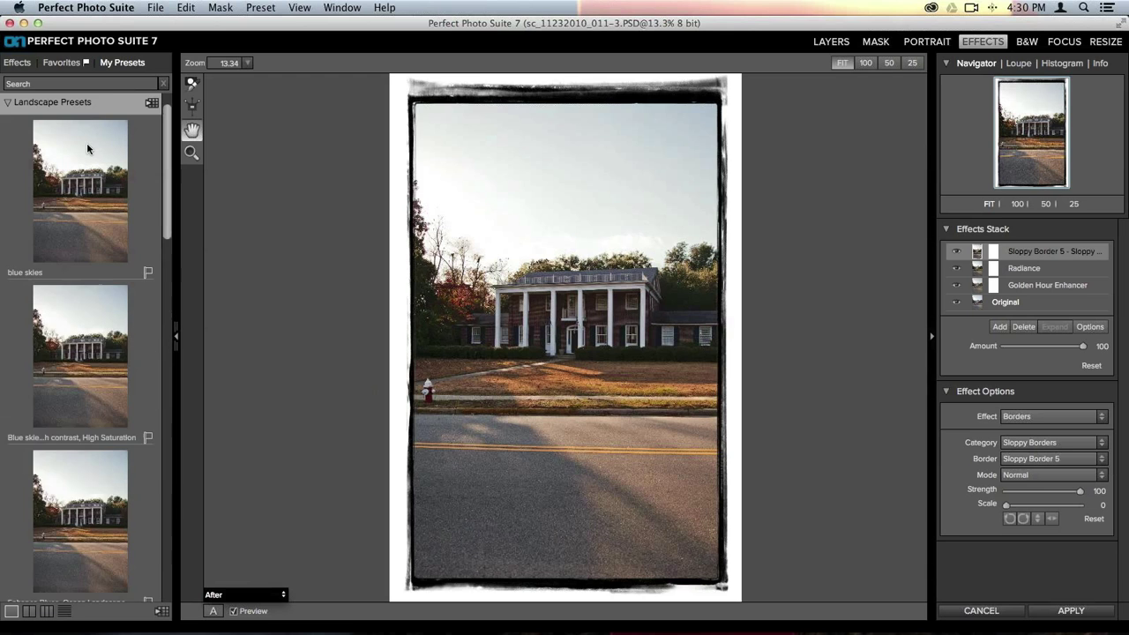
{"action": "scroll", "coordinate": [88, 365], "scroll_direction": "down", "scroll_amount": 10}
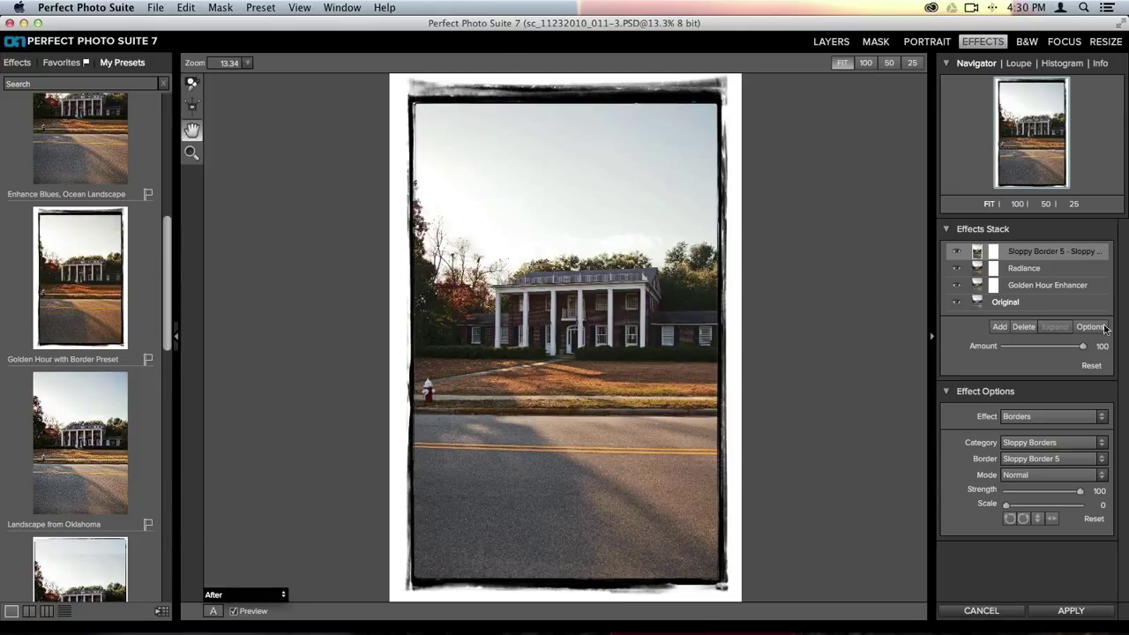
Delete the Sloppy Border 5, Radiance and Golden Hour Enhancer layers from the effects stack.
{"action": "left_click", "coordinate": [1025, 327]}
{"action": "left_click", "coordinate": [1023, 309]}
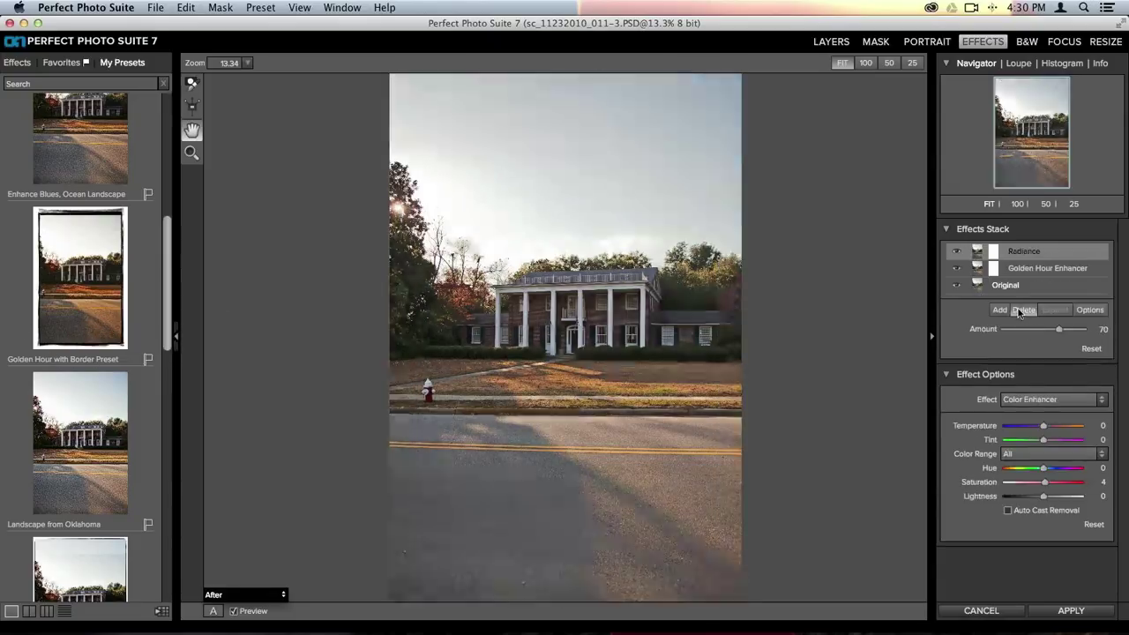
{"action": "left_click", "coordinate": [1022, 297]}
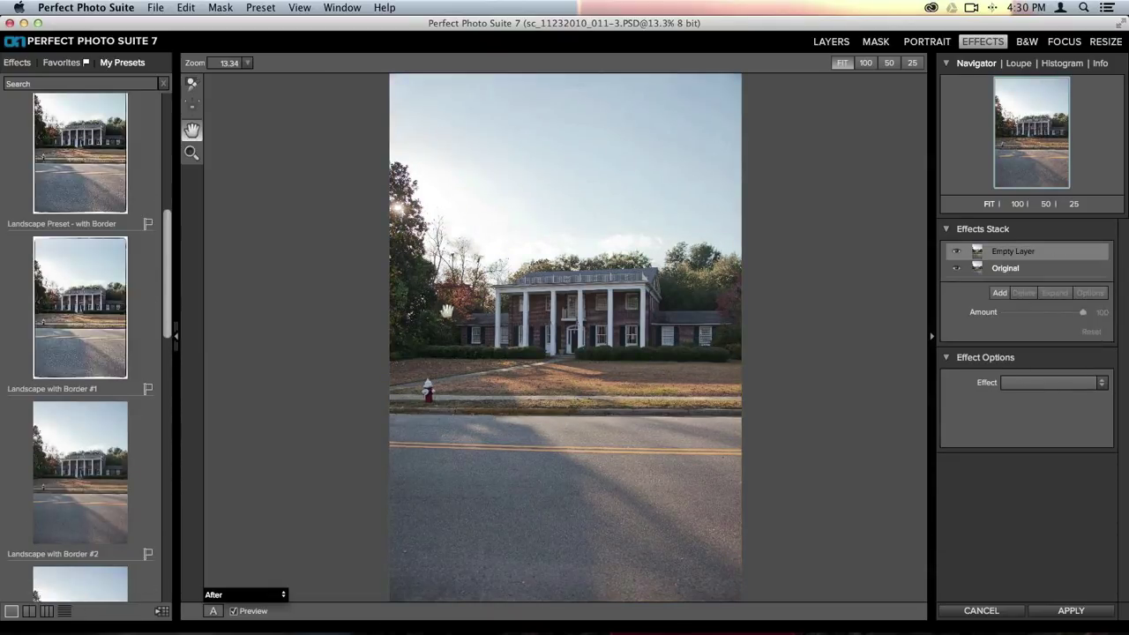
Browse the saved preset categories and apply the Light Leak Film Look preset from Vintage Film to the photo.
{"action": "scroll", "coordinate": [117, 294], "scroll_direction": "up", "scroll_amount": 5}
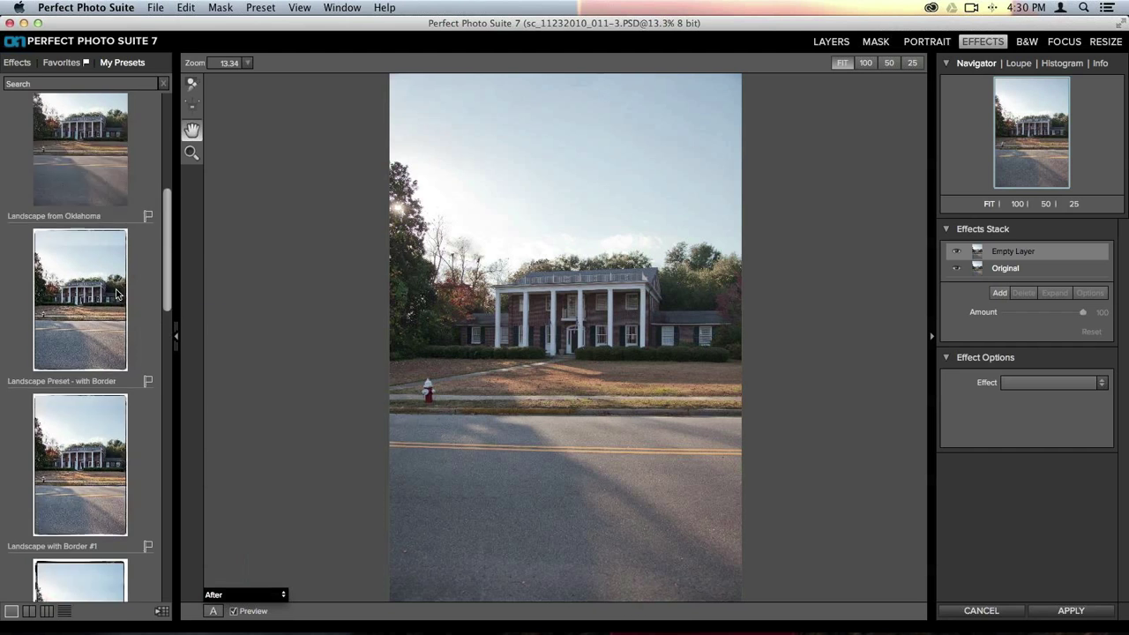
{"action": "scroll", "coordinate": [116, 294], "scroll_direction": "up", "scroll_amount": 3}
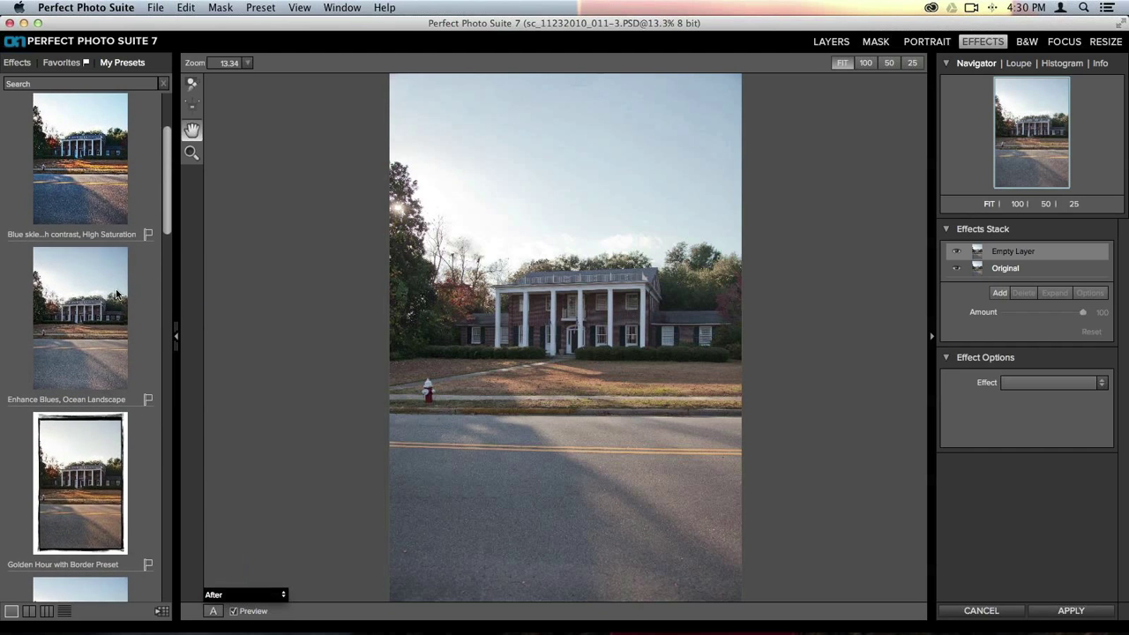
{"action": "scroll", "coordinate": [117, 294], "scroll_direction": "up", "scroll_amount": 2}
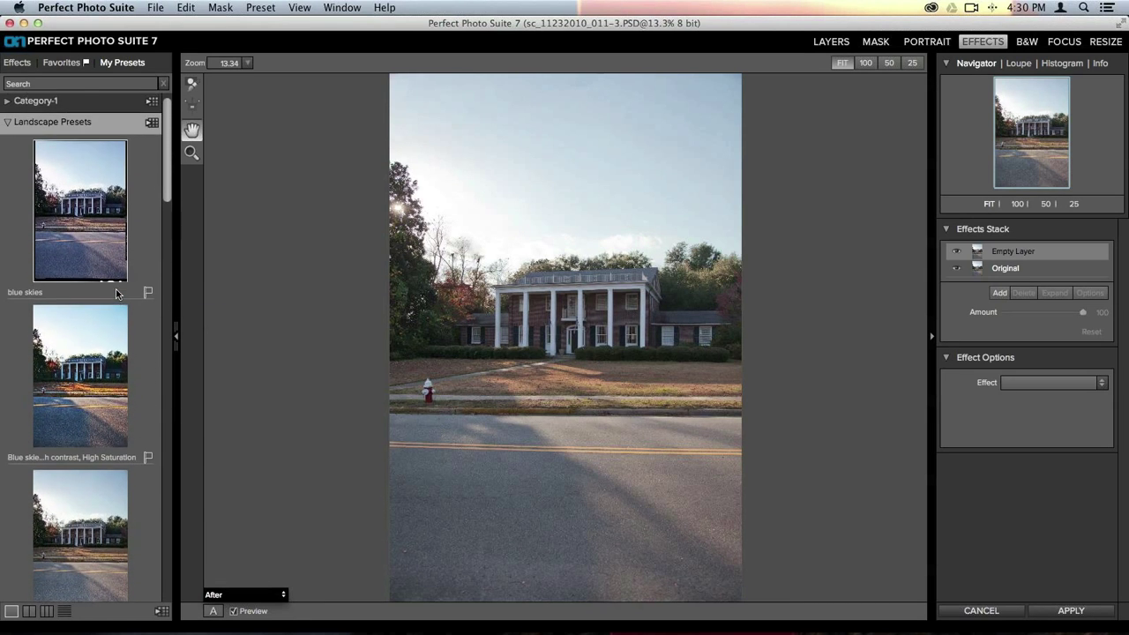
{"action": "scroll", "coordinate": [117, 294], "scroll_direction": "down", "scroll_amount": 6}
{"action": "scroll", "coordinate": [117, 294], "scroll_direction": "down", "scroll_amount": 5}
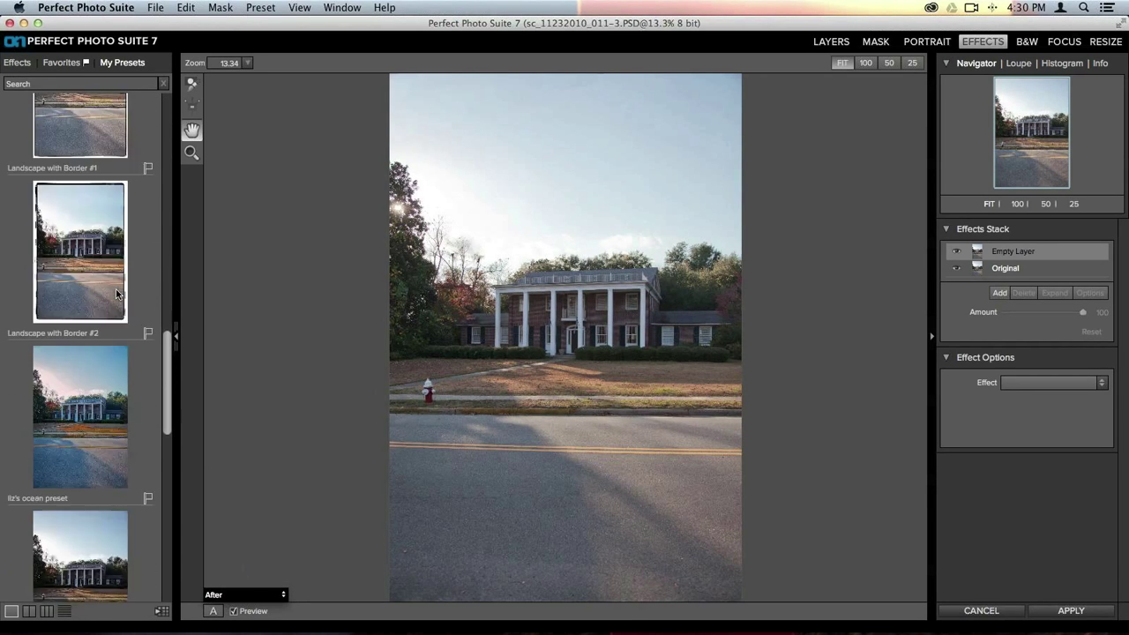
{"action": "scroll", "coordinate": [115, 289], "scroll_direction": "down", "scroll_amount": 6}
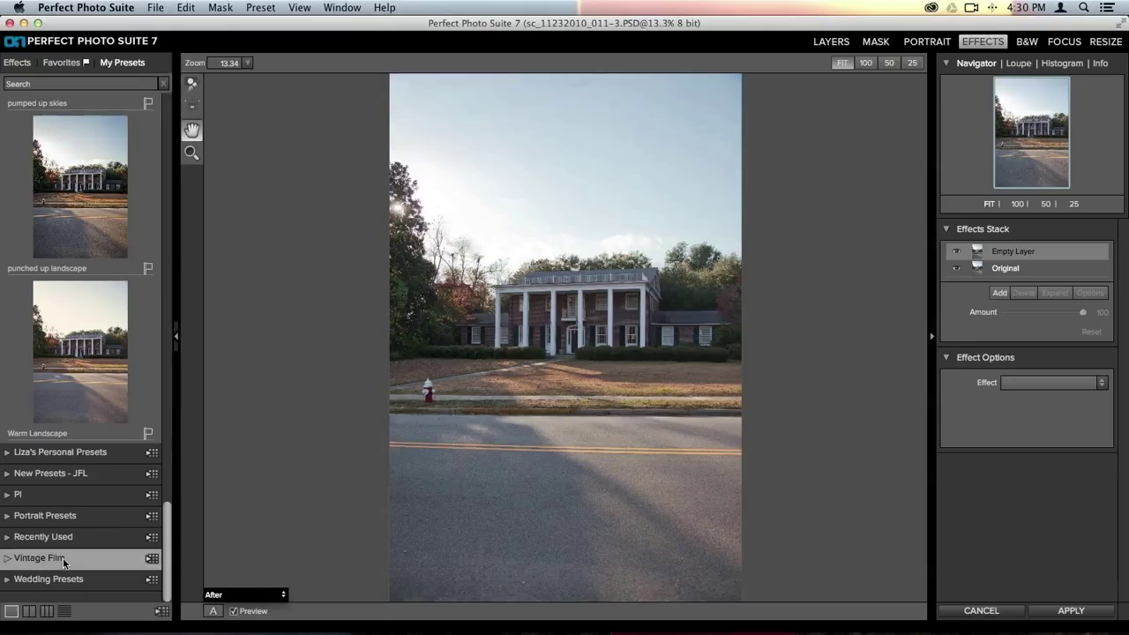
{"action": "left_click", "coordinate": [64, 560]}
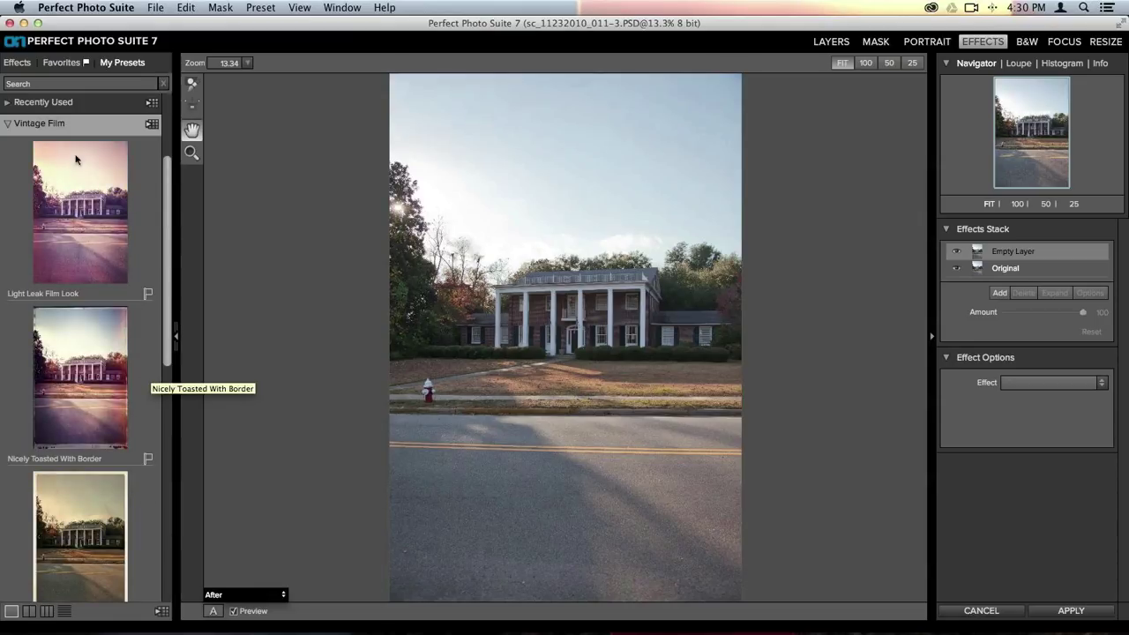
{"action": "left_click", "coordinate": [88, 228]}
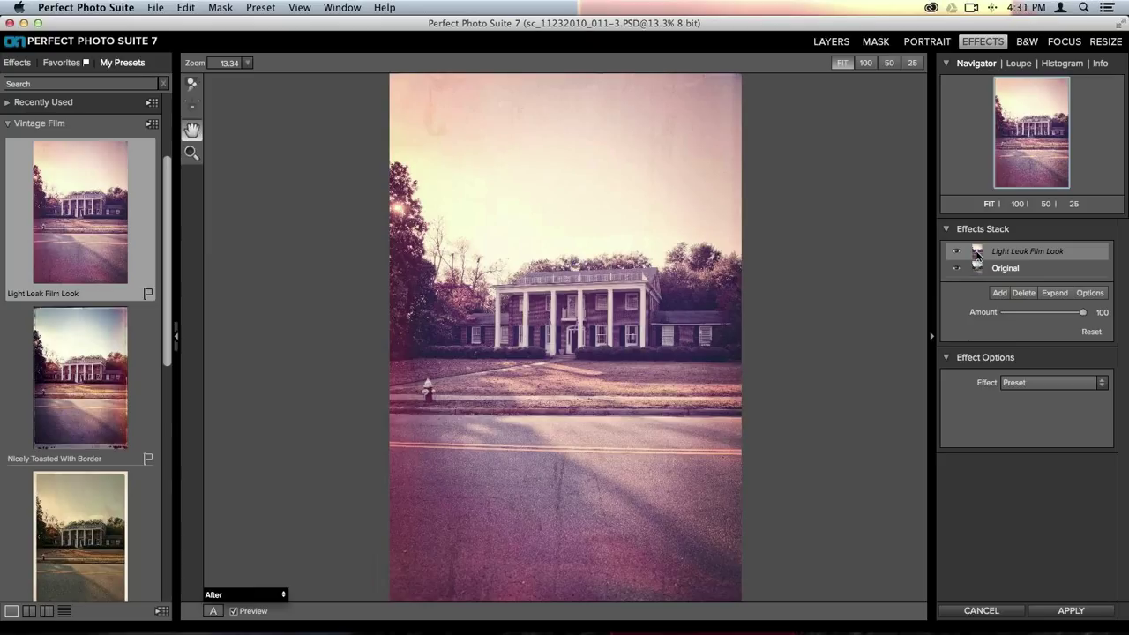
Expand the Light Leak Film Look preset into its separate effects, lower the Mayor layer's amount to 27 and apply the stack.
{"action": "left_click", "coordinate": [1058, 292]}
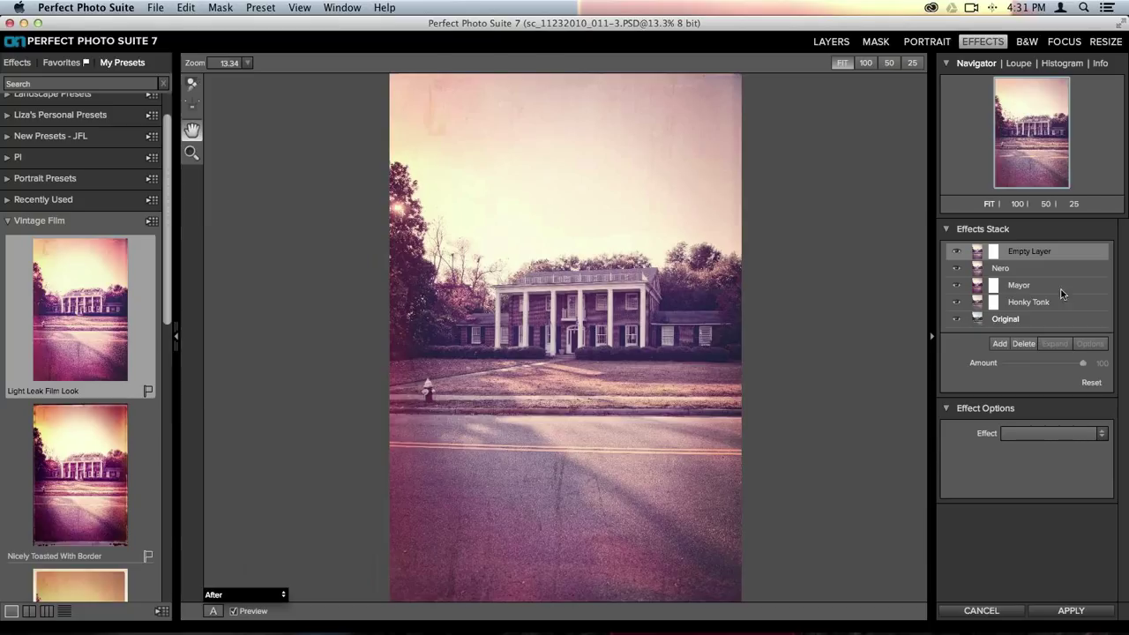
{"action": "left_click", "coordinate": [1038, 292]}
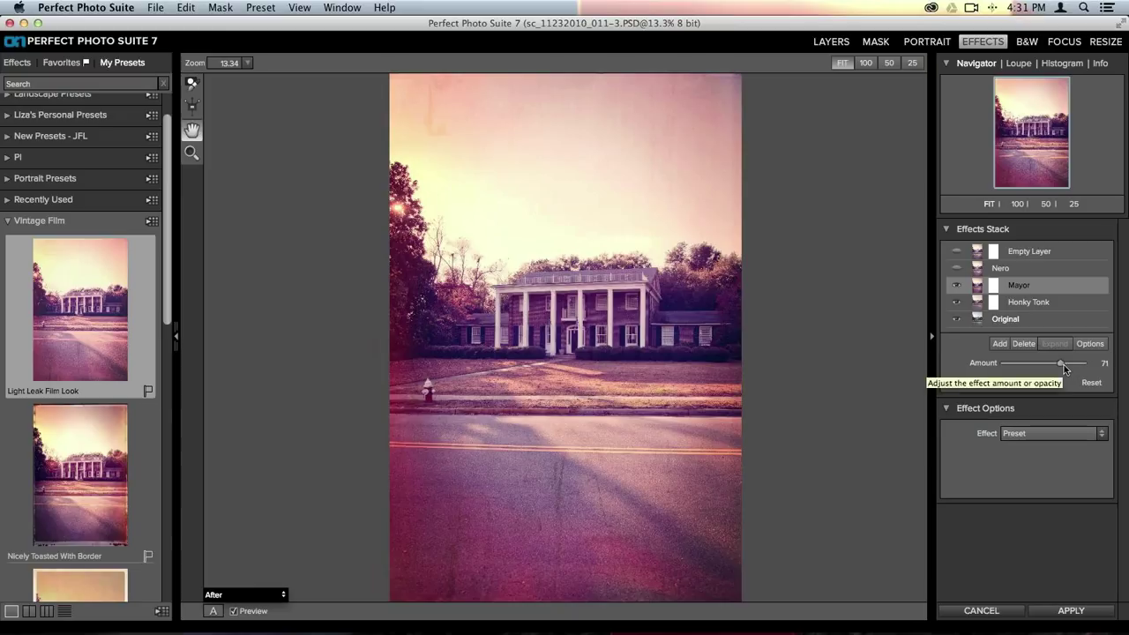
{"action": "left_click_drag", "start_coordinate": [1063, 363], "coordinate": [1024, 359]}
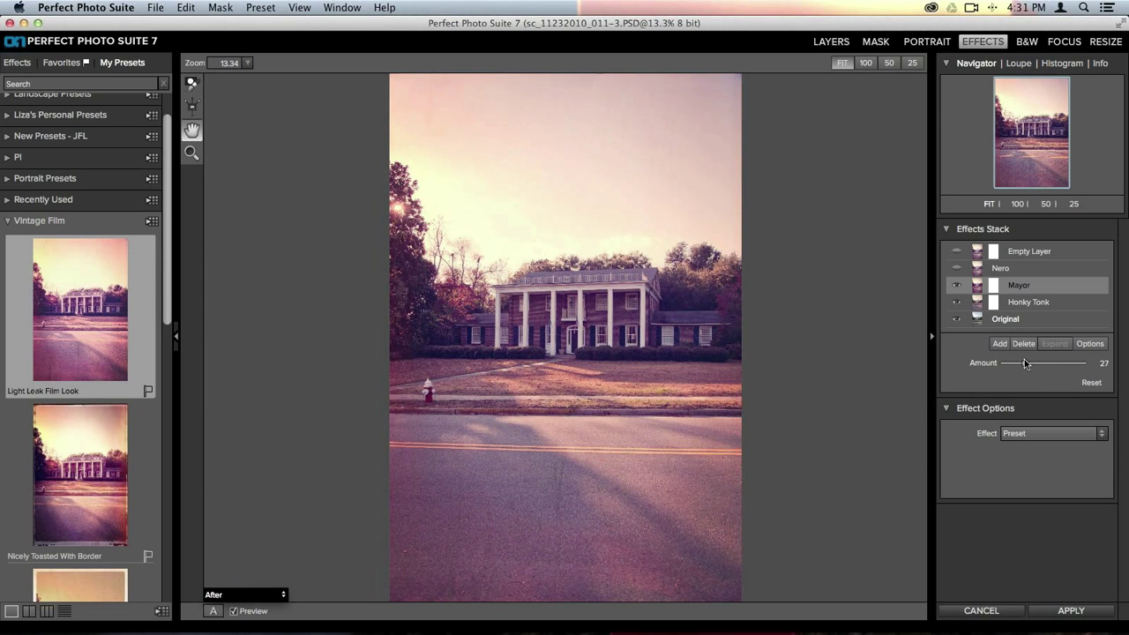
{"action": "left_click", "coordinate": [977, 251]}
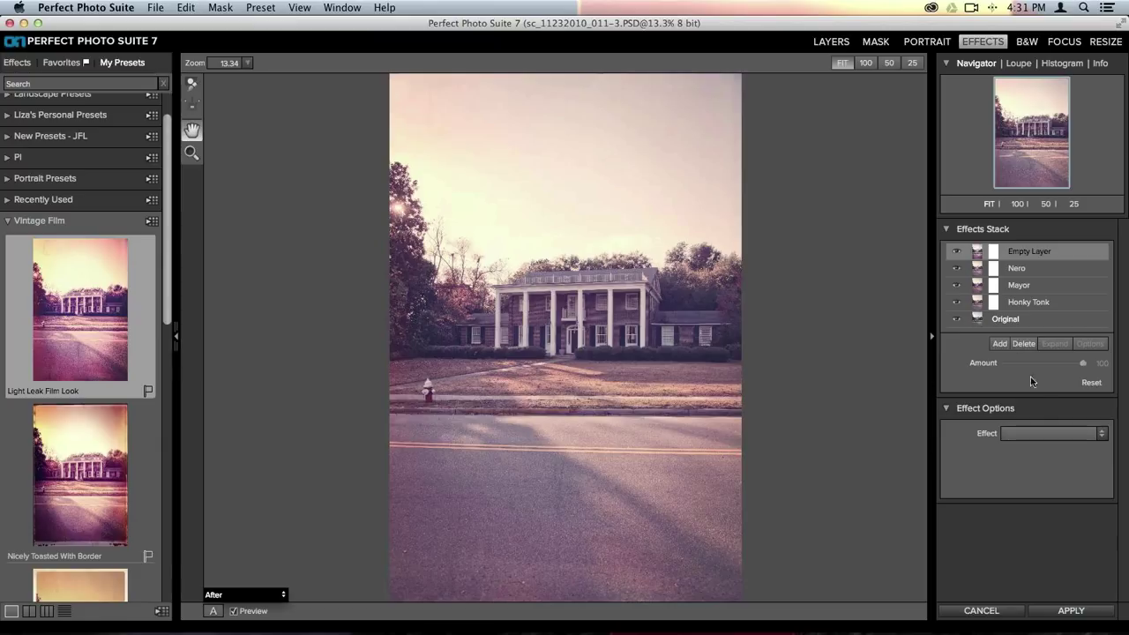
{"action": "left_click", "coordinate": [1072, 613]}
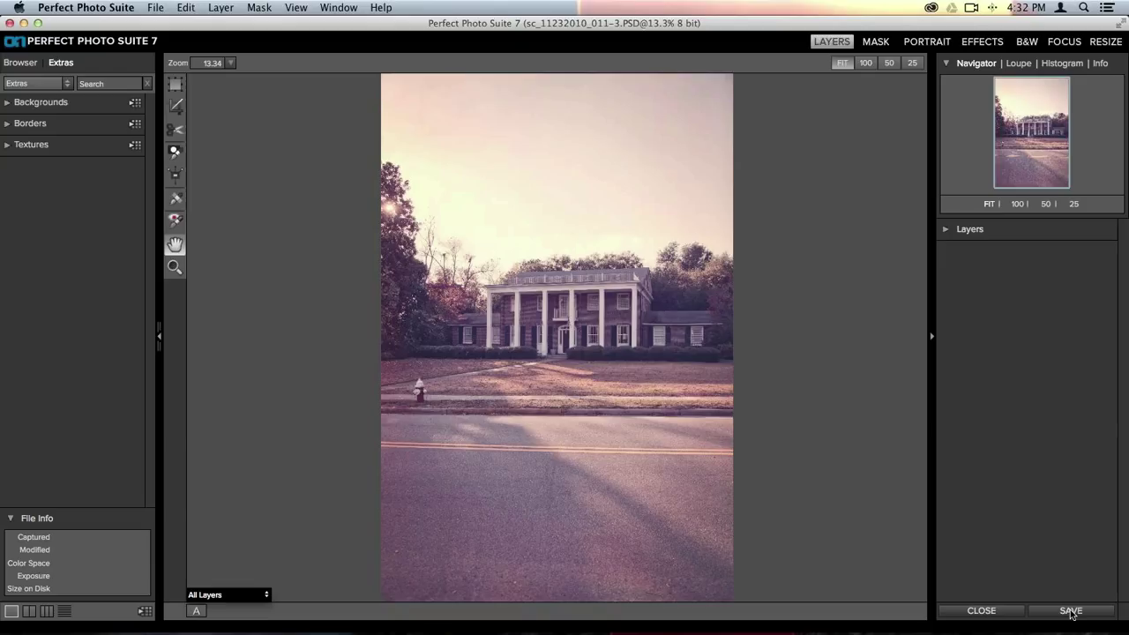
Make the original sc_11232010_011-3 layer visible and toggle the Perfect Effects layer's visibility to compare before and after.
{"action": "left_click", "coordinate": [959, 230]}
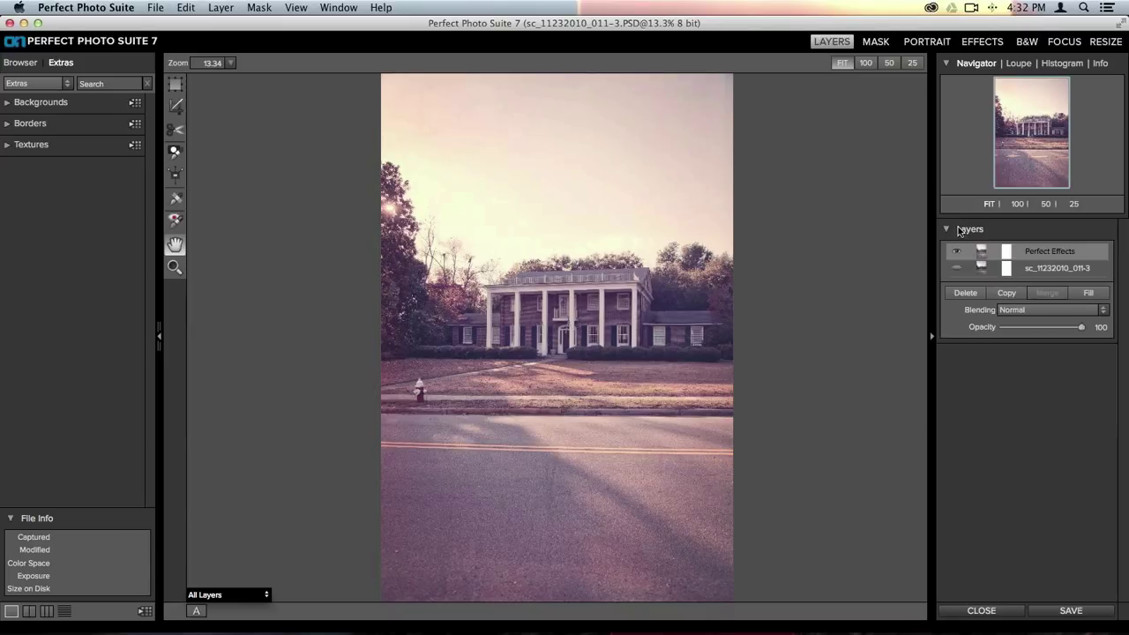
{"action": "left_click", "coordinate": [957, 267]}
{"action": "left_click", "coordinate": [957, 254]}
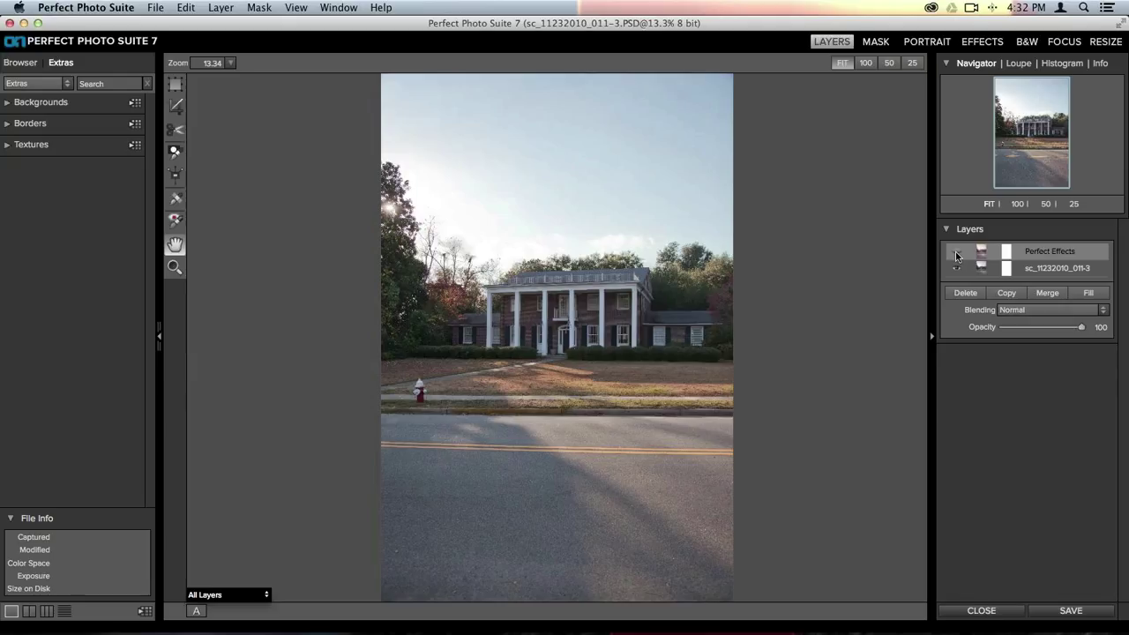
{"action": "left_click", "coordinate": [957, 254]}
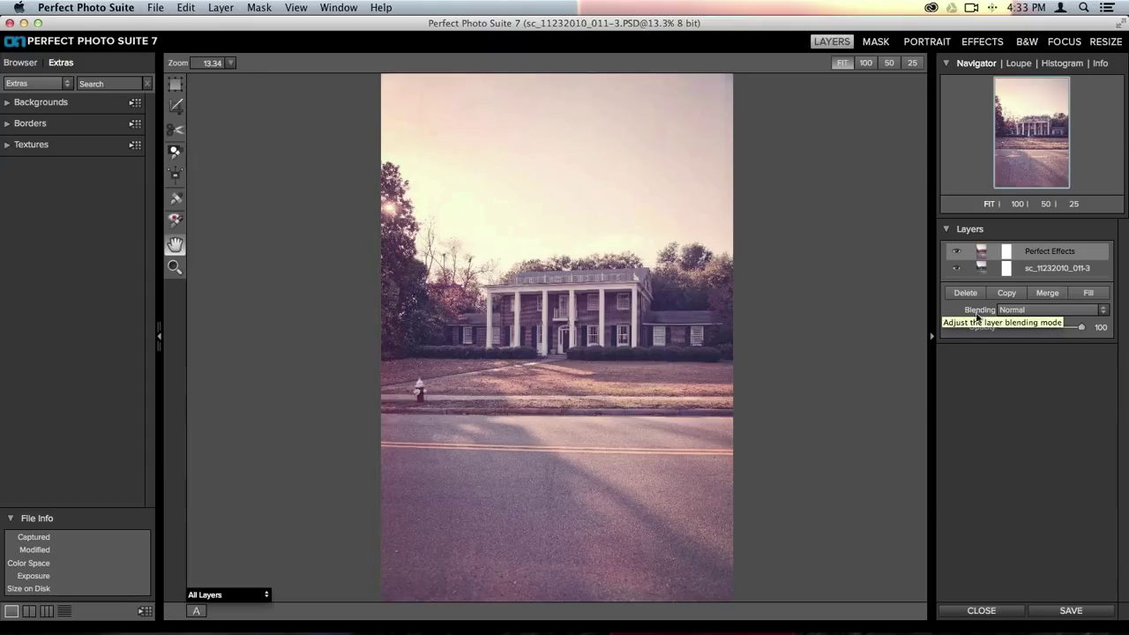
Save the edited photo, close it and switch to Lightroom.
{"action": "left_click", "coordinate": [1072, 610]}
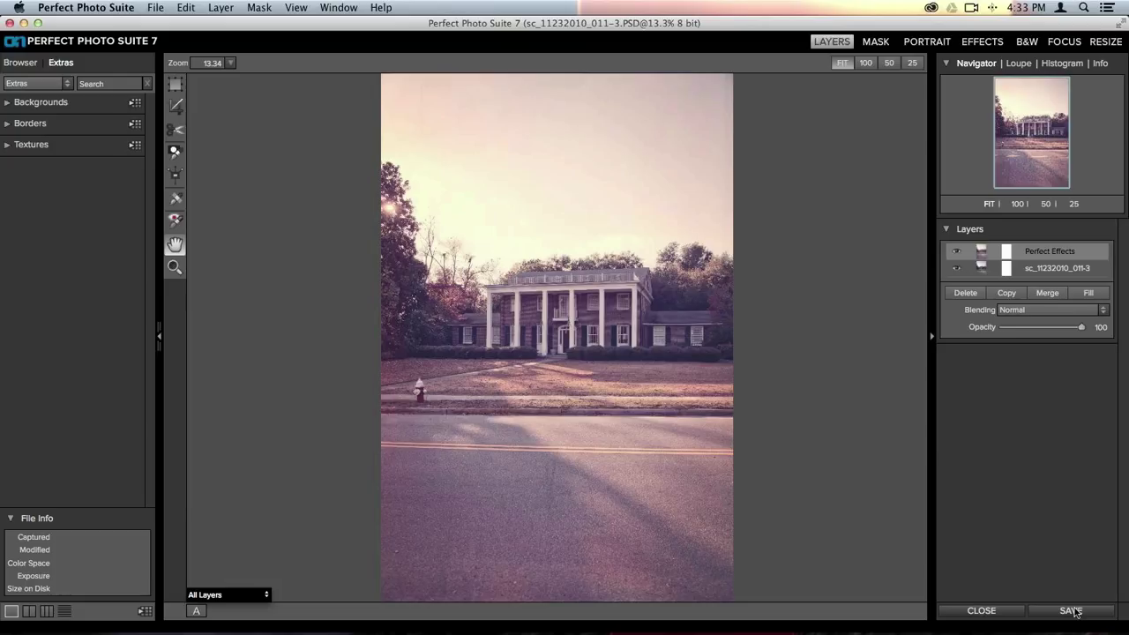
{"action": "left_click", "coordinate": [996, 611]}
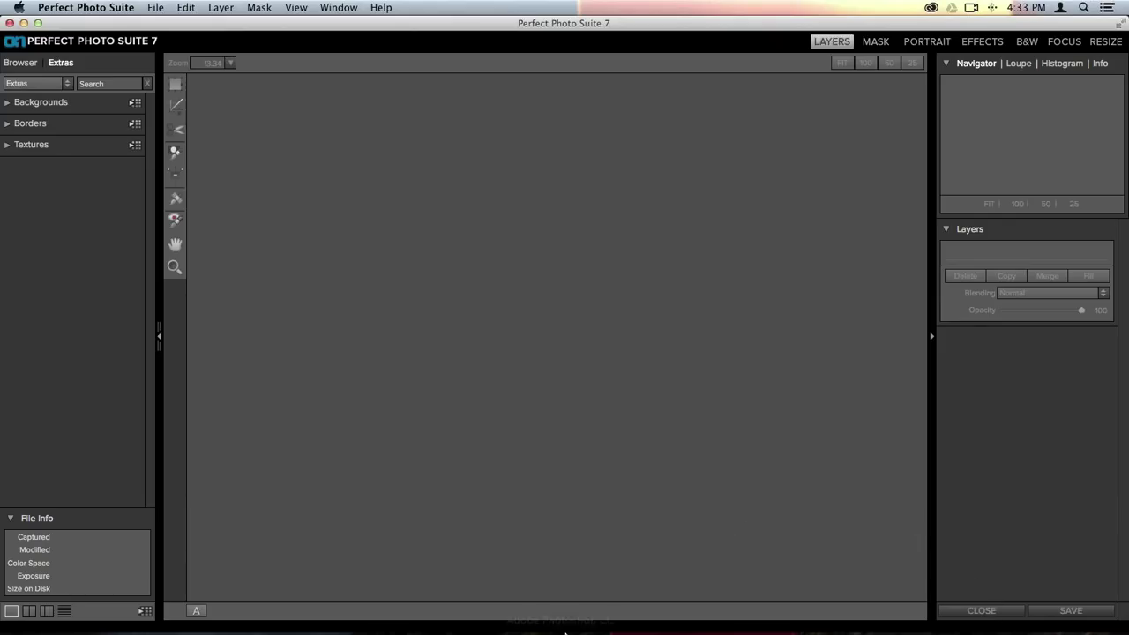
{"action": "left_click", "coordinate": [536, 617]}
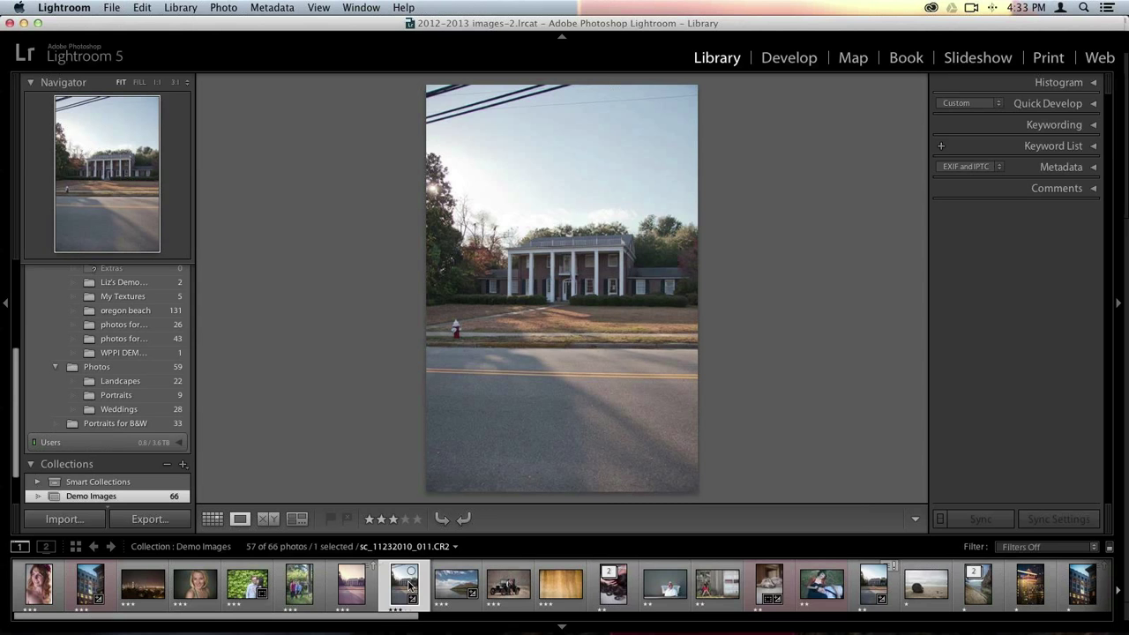
Compare the original sc_11232010_011.CR2 with the edited sc_11232010_011-3.PSD at full view, returning to the thumbnail grid.
{"action": "key", "text": "g"}
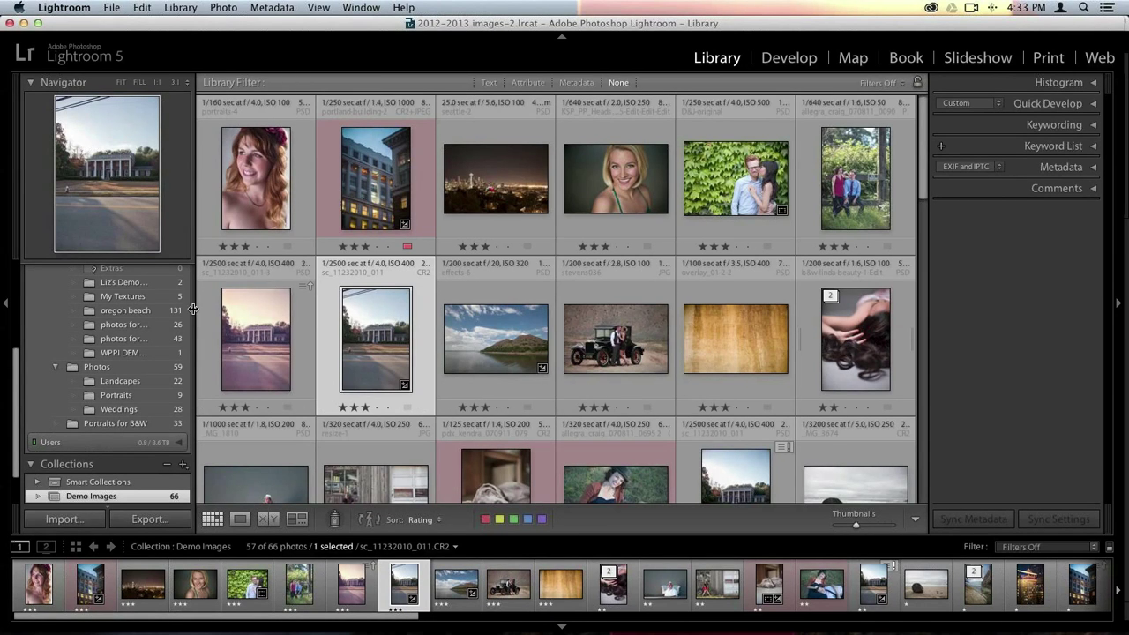
{"action": "double_click", "coordinate": [369, 301]}
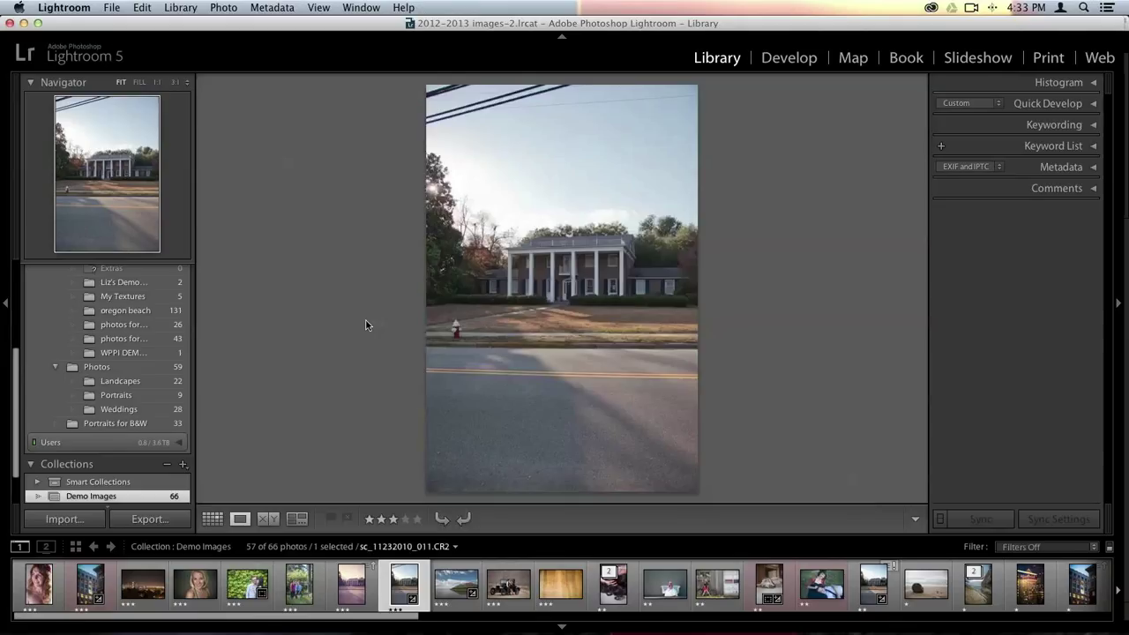
{"action": "key", "text": "Left"}
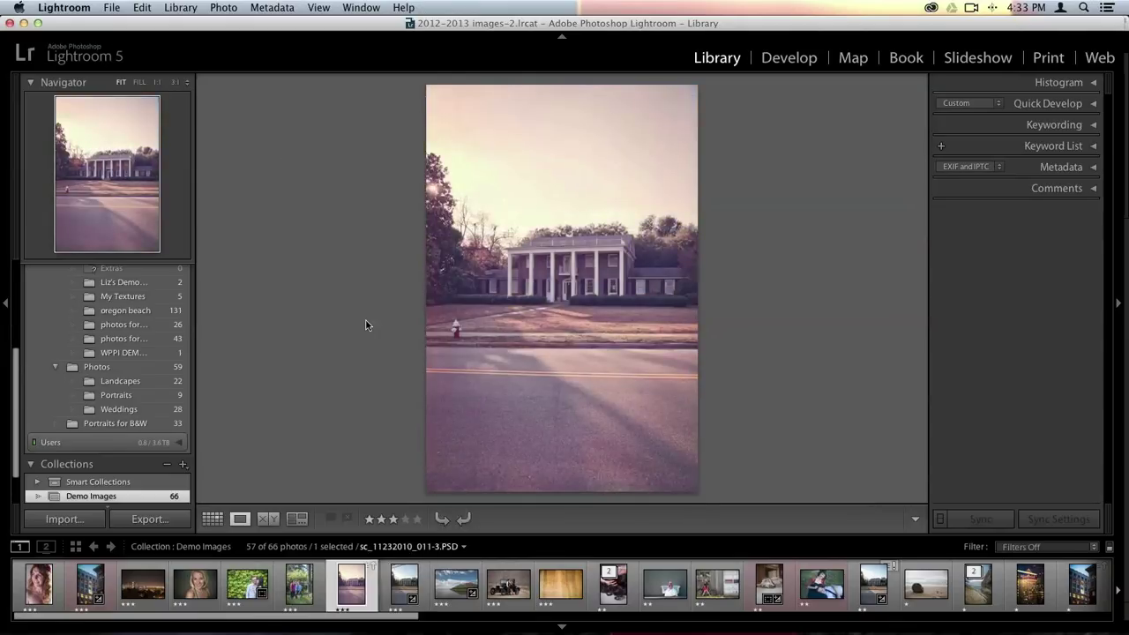
{"action": "key", "text": "Right"}
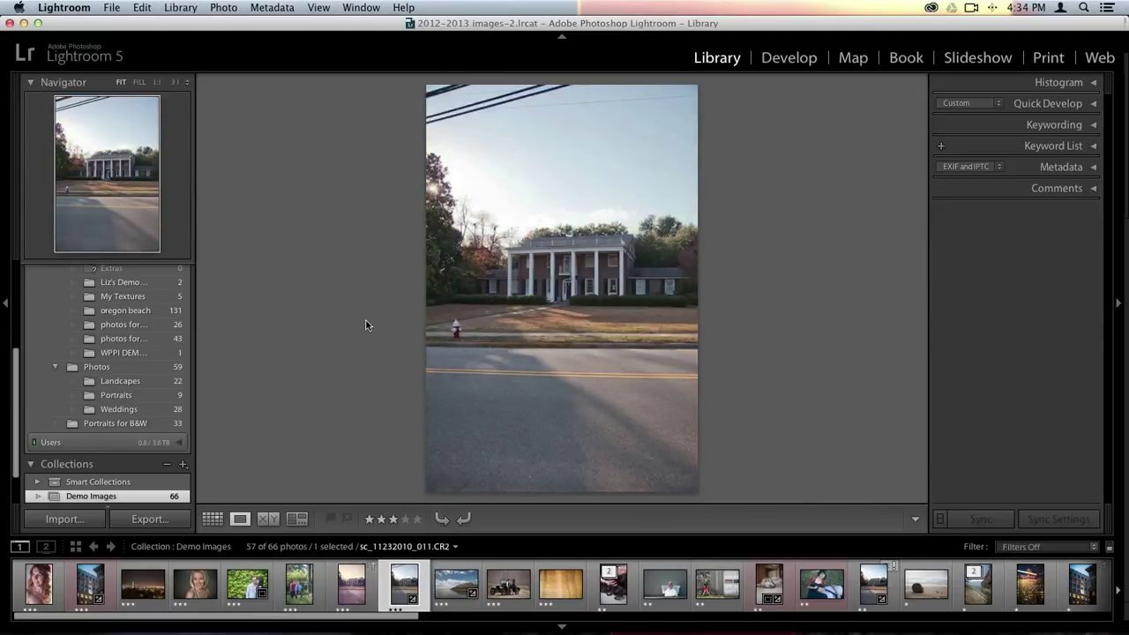
{"action": "key", "text": "Left"}
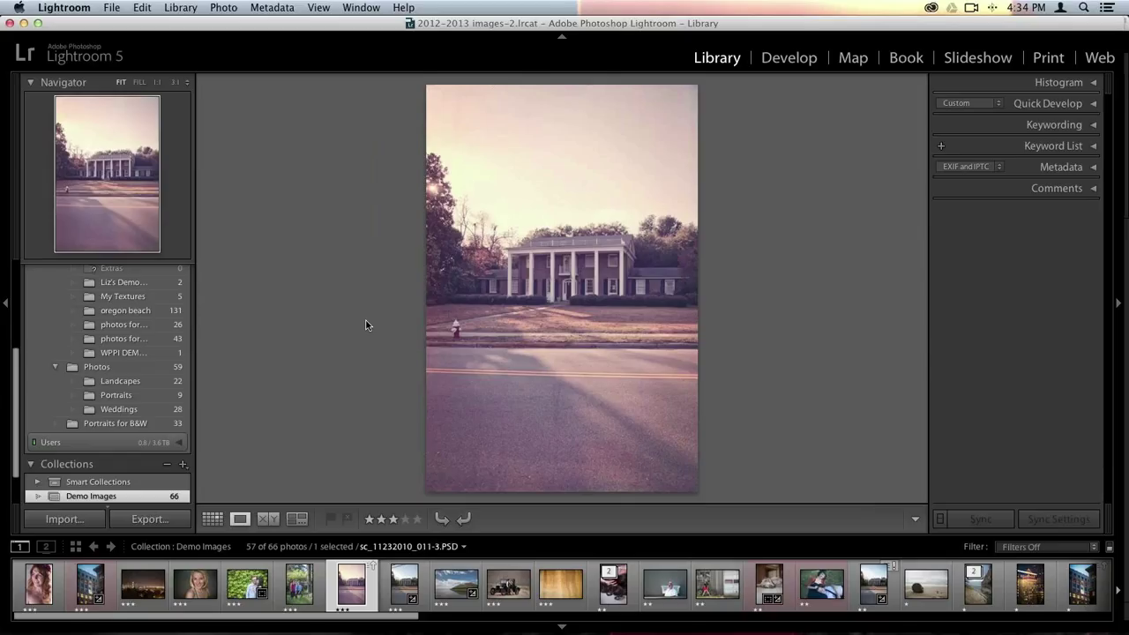
{"action": "key", "text": "g"}
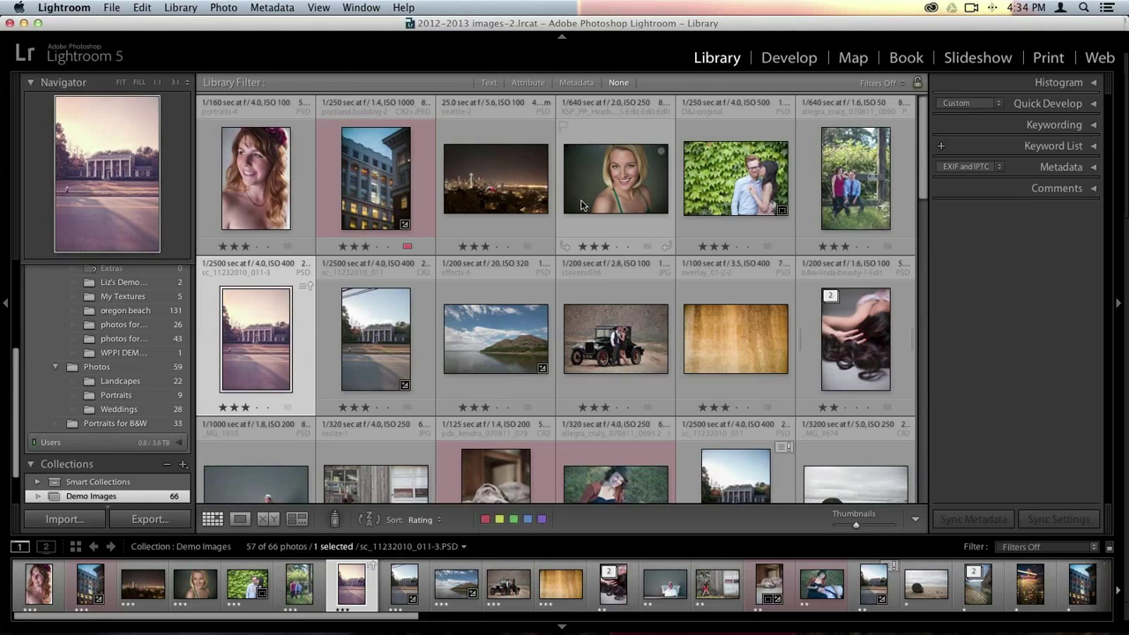
Open the lake landscape effects-6.psd in full view and look through the Perfect Photo Suite 7 plug-in extras.
{"action": "left_click", "coordinate": [501, 344]}
{"action": "double_click", "coordinate": [475, 329]}
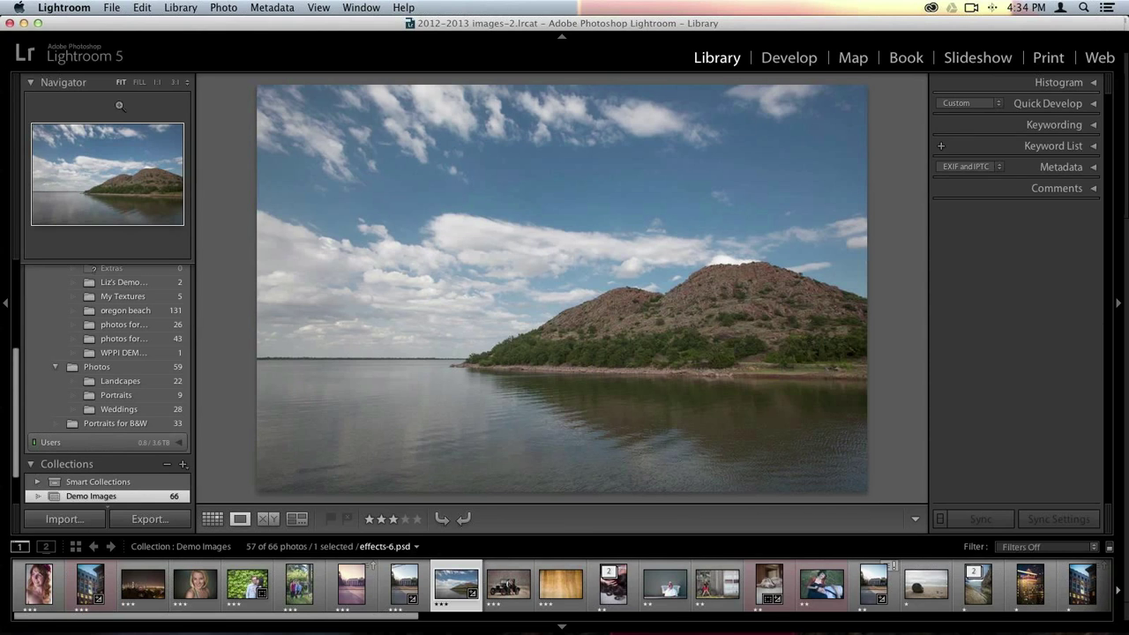
{"action": "left_click", "coordinate": [112, 7]}
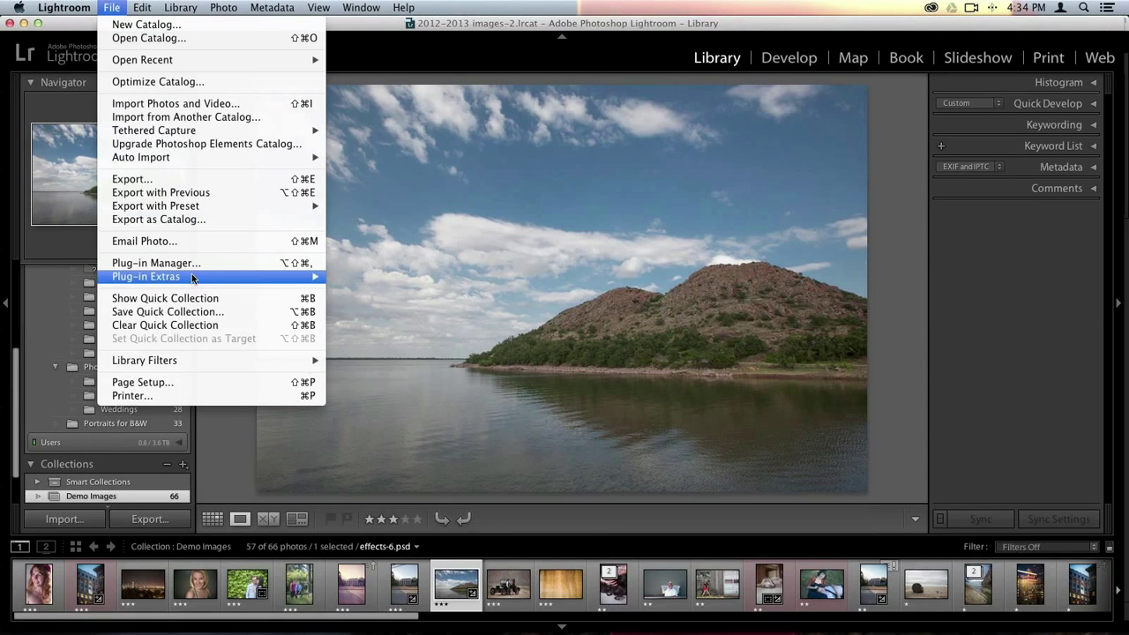
{"action": "mouse_move", "coordinate": [187, 281]}
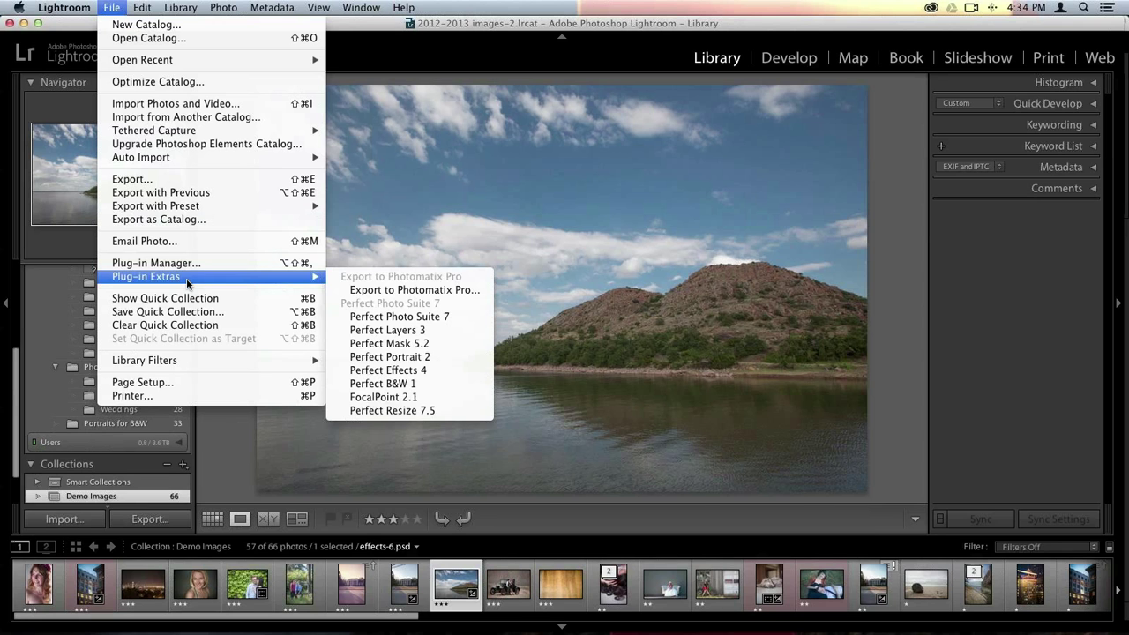
{"action": "left_click", "coordinate": [111, 5]}
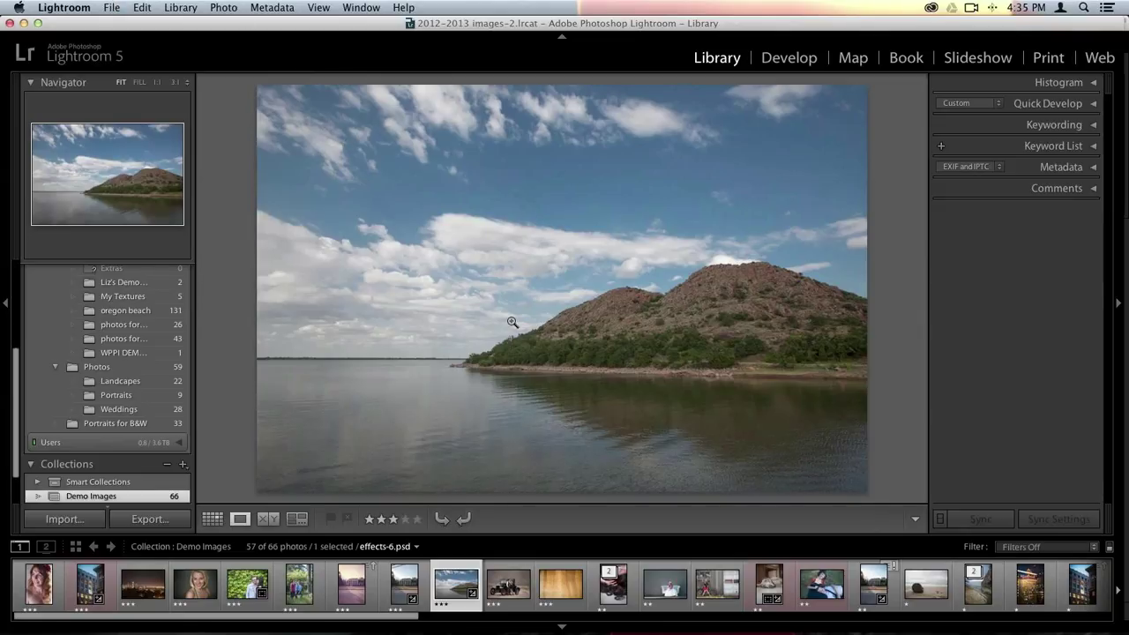
Send effects-6.psd to Perfect Effects 4 for editing.
{"action": "right_click", "coordinate": [622, 327]}
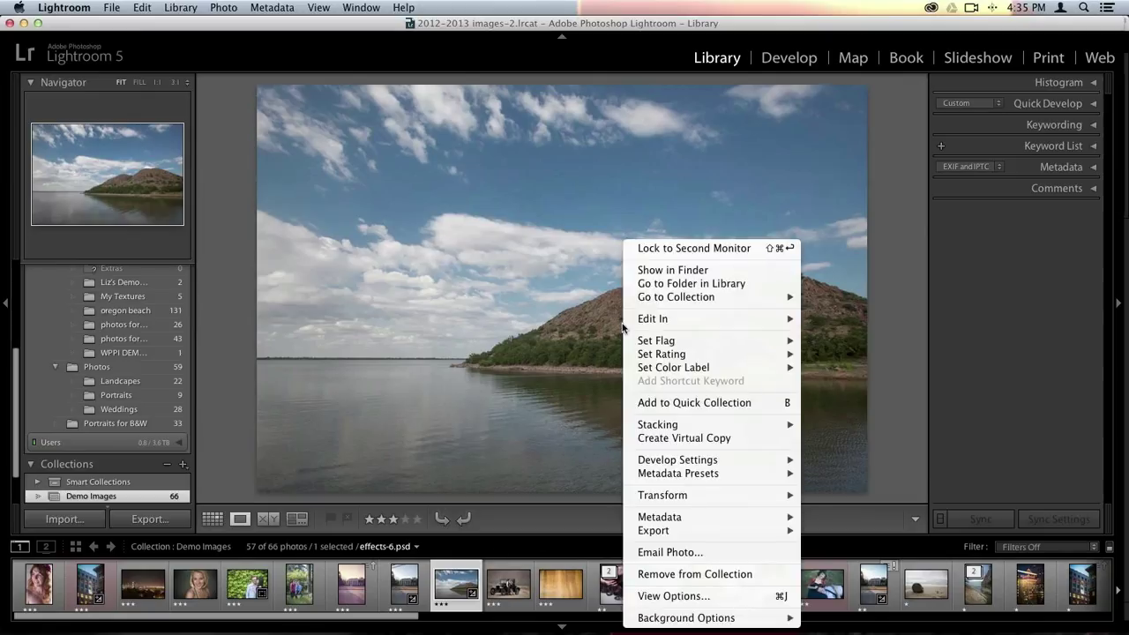
{"action": "mouse_move", "coordinate": [653, 322]}
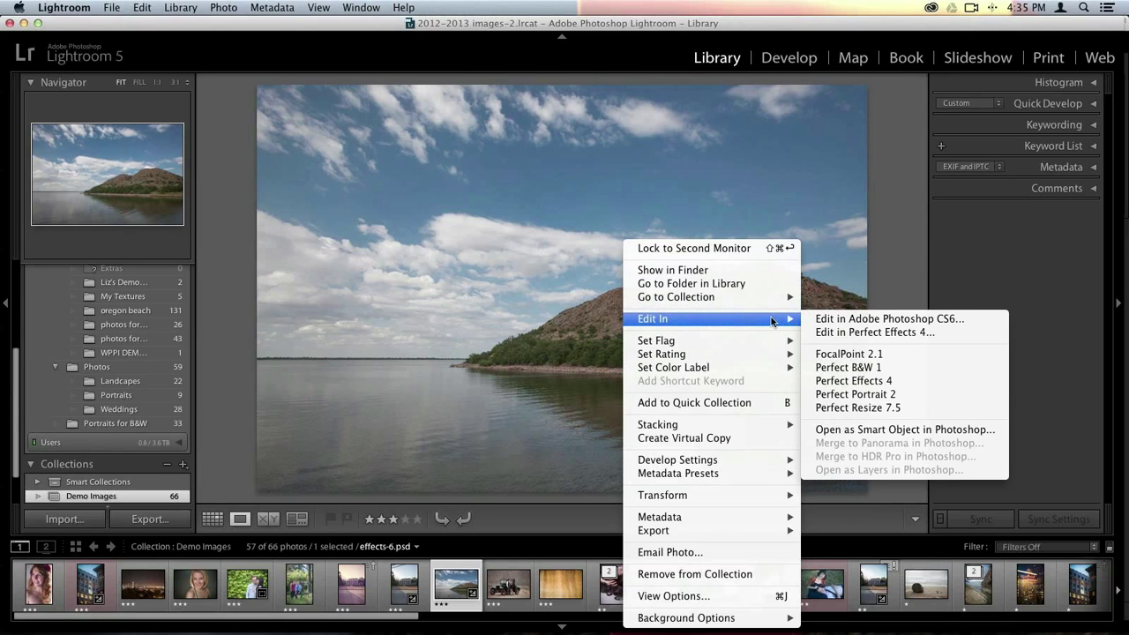
{"action": "left_click", "coordinate": [871, 388]}
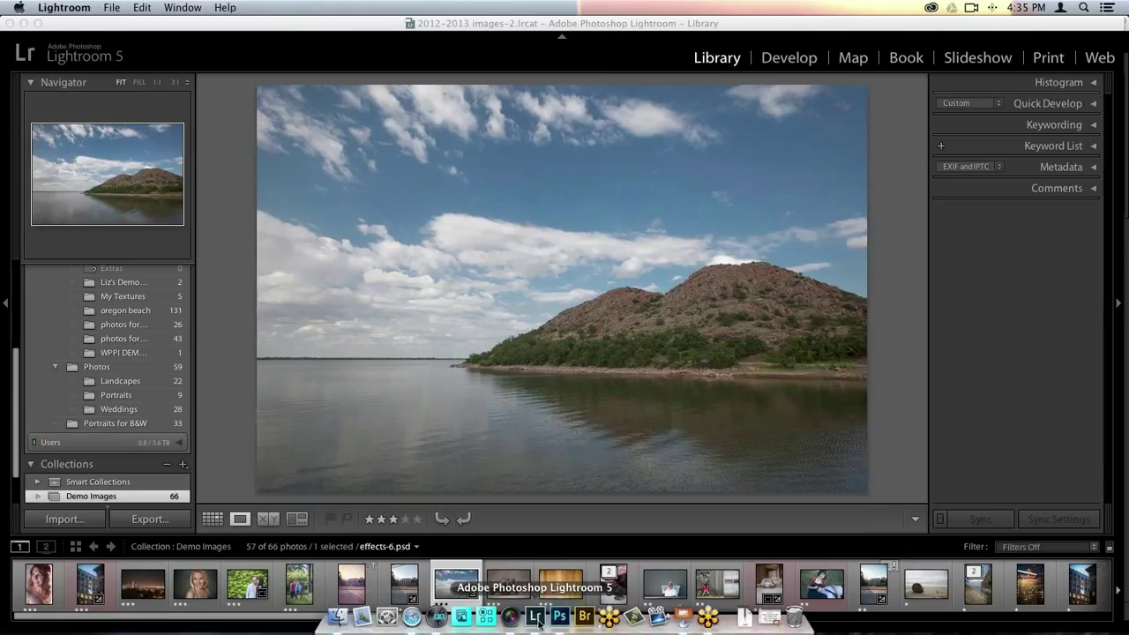
Try to quit Lightroom while the Perfect Effects 4 editing request is still open.
{"action": "right_click", "coordinate": [539, 623]}
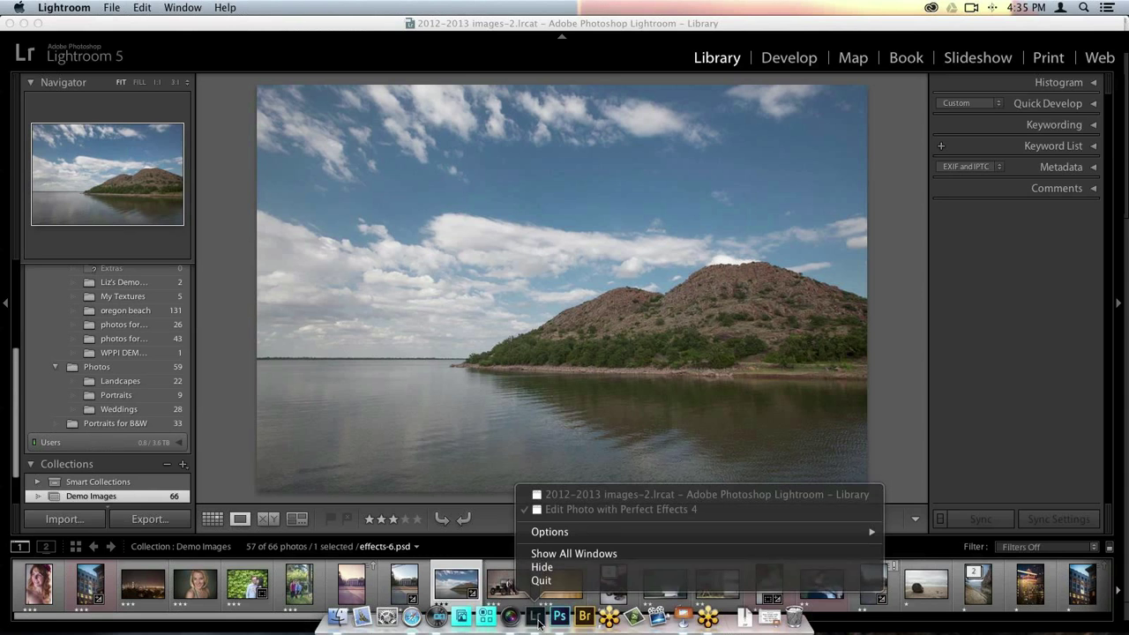
{"action": "left_click", "coordinate": [538, 623]}
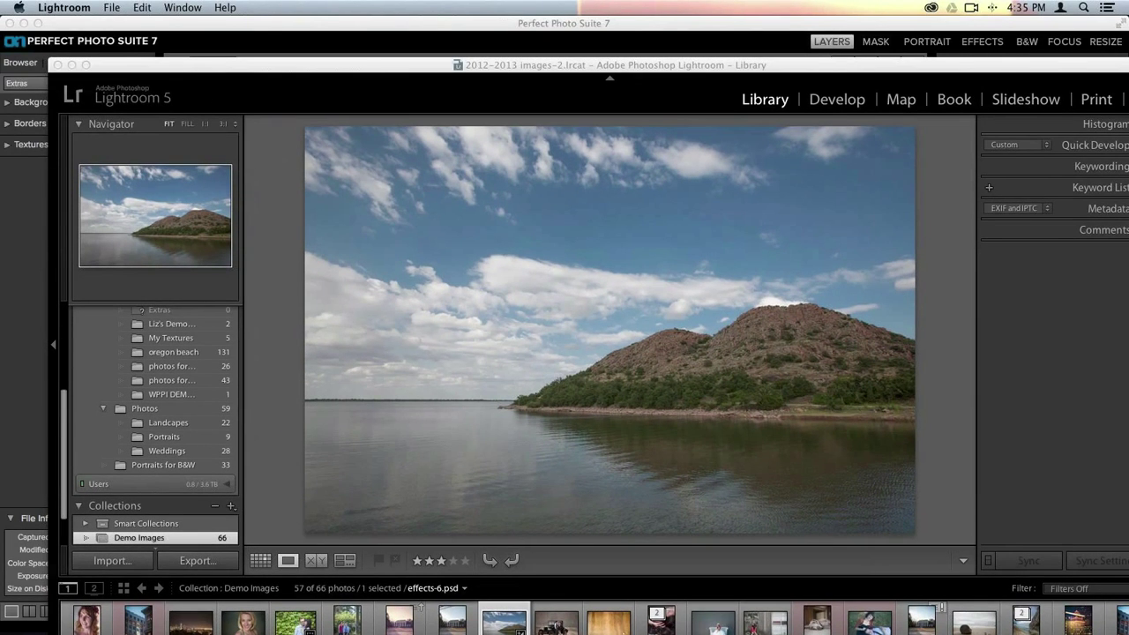
{"action": "mouse_move", "coordinate": [674, 626]}
{"action": "right_click", "coordinate": [530, 625]}
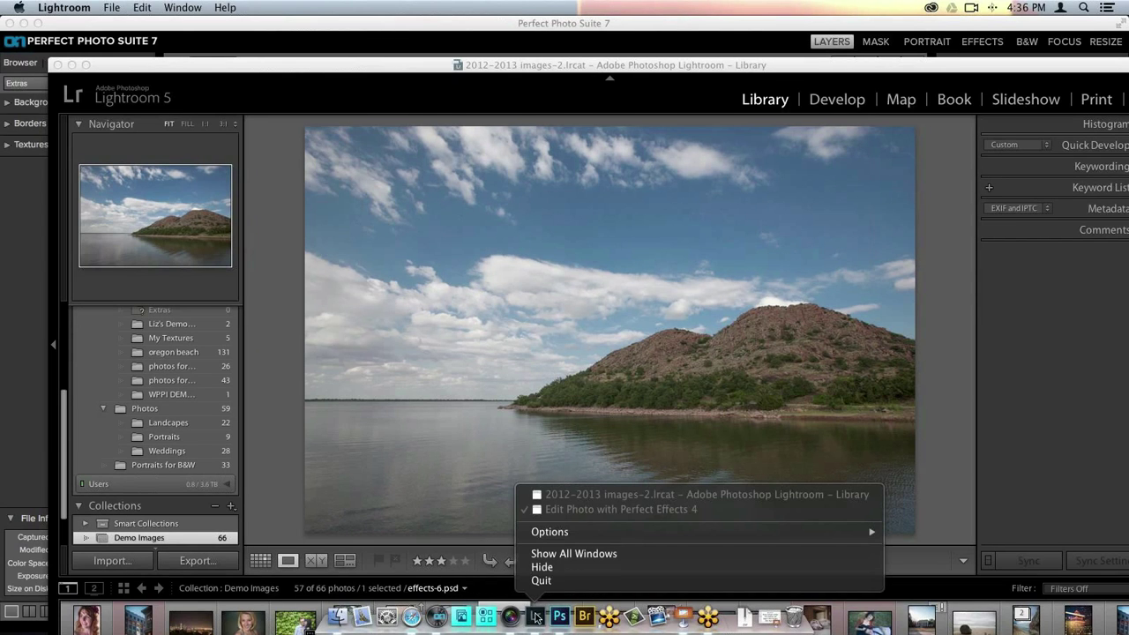
{"action": "left_click", "coordinate": [548, 582]}
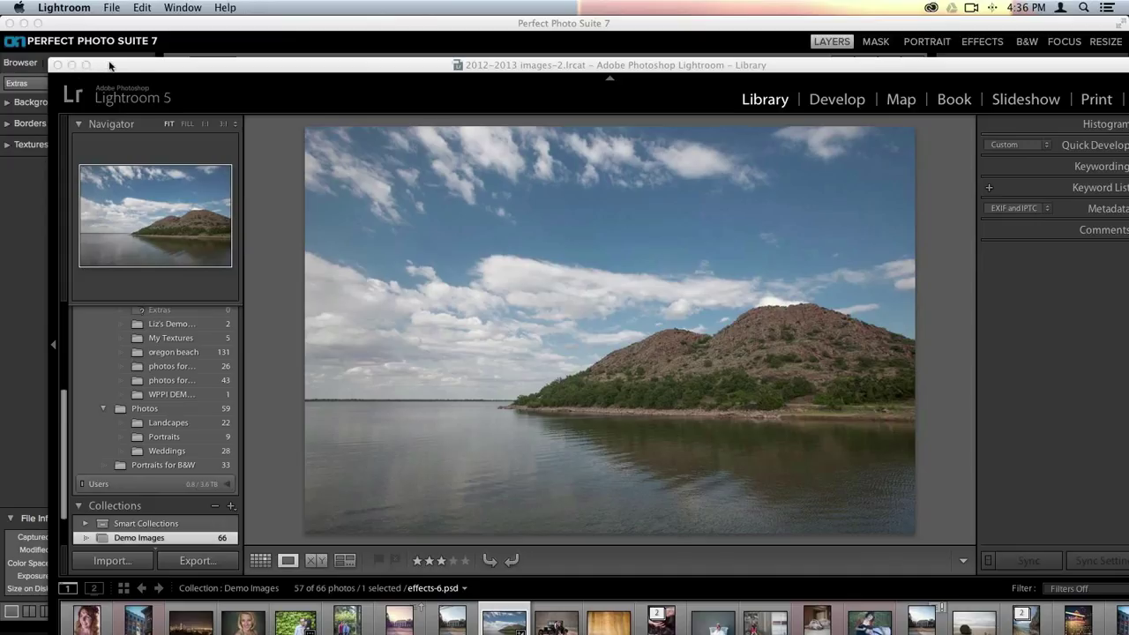
Move the Lightroom window out of the way and switch to Perfect Photo Suite 7, showing its file browser.
{"action": "left_click_drag", "start_coordinate": [139, 67], "coordinate": [142, 632]}
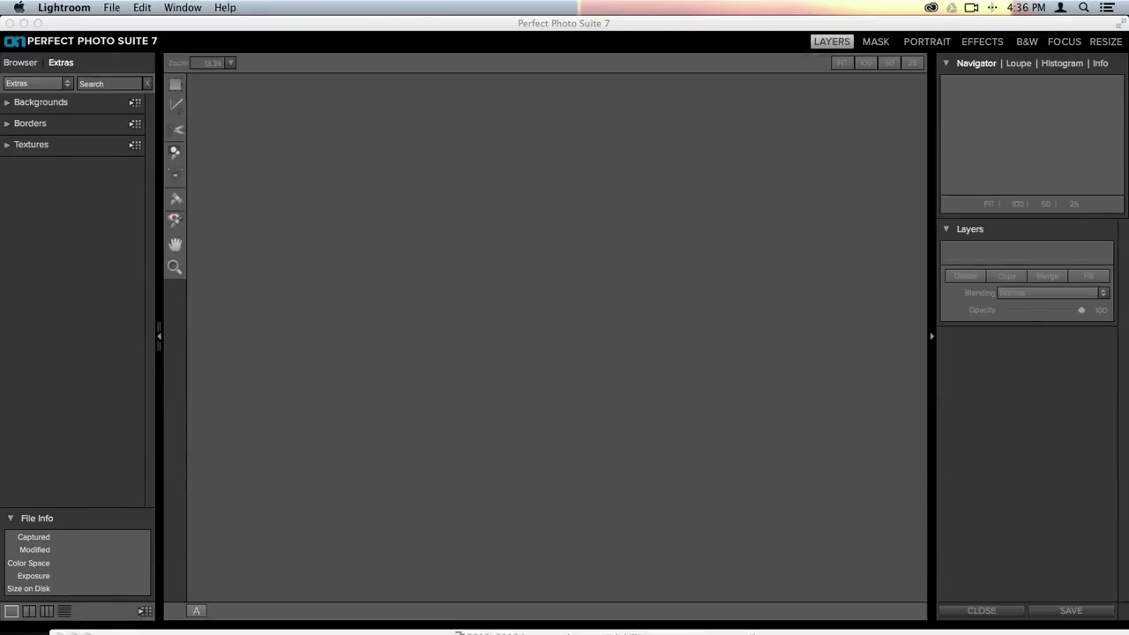
{"action": "left_click", "coordinate": [373, 373]}
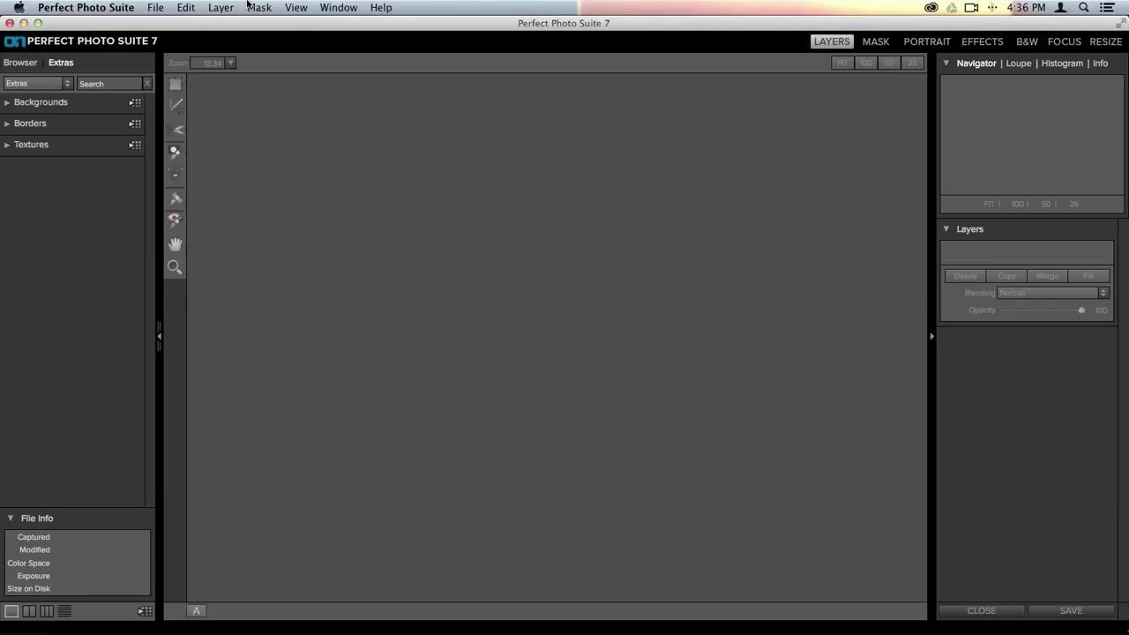
{"action": "left_click", "coordinate": [26, 65]}
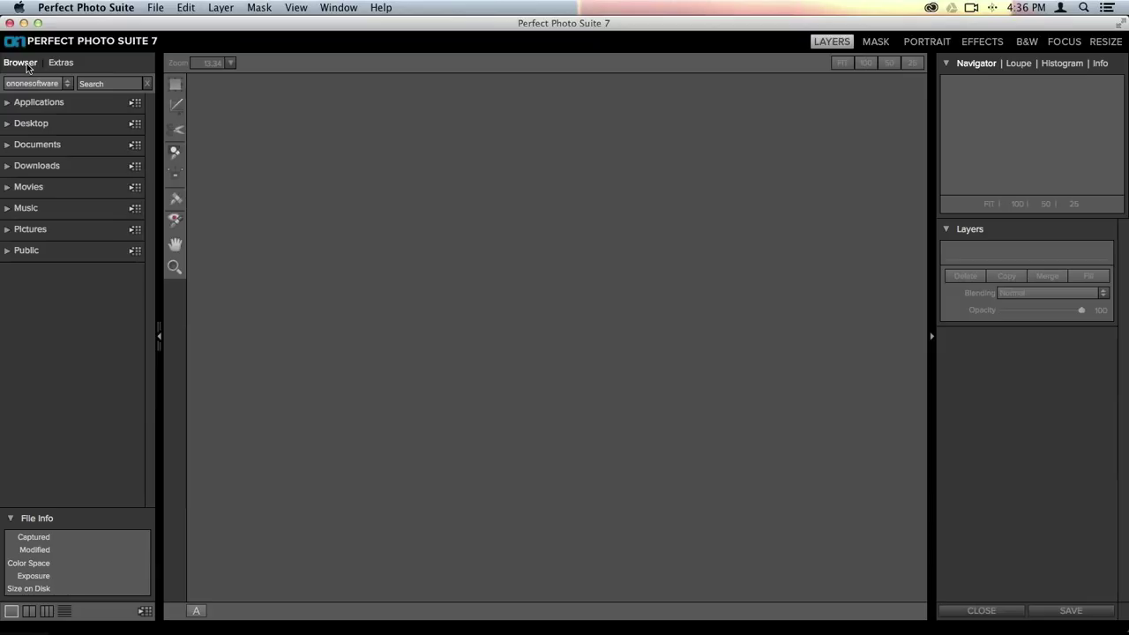
Browse from the Desktop through the personal photo collection to its "photos for" subfolder named after a person.
{"action": "mouse_move", "coordinate": [437, 628]}
{"action": "double_click", "coordinate": [35, 129]}
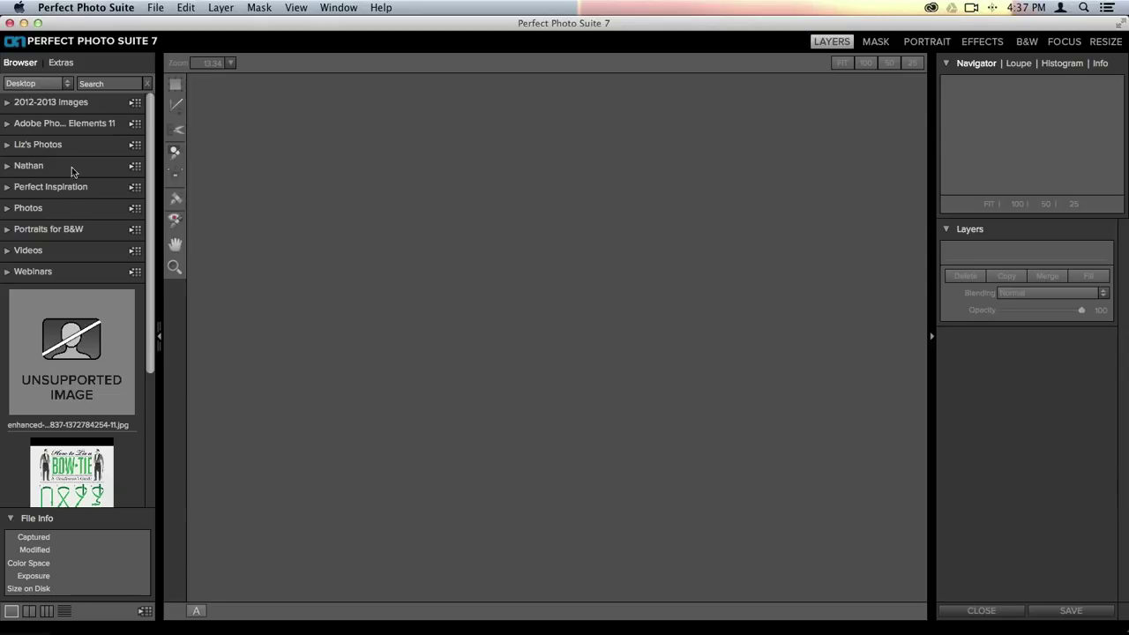
{"action": "double_click", "coordinate": [35, 143]}
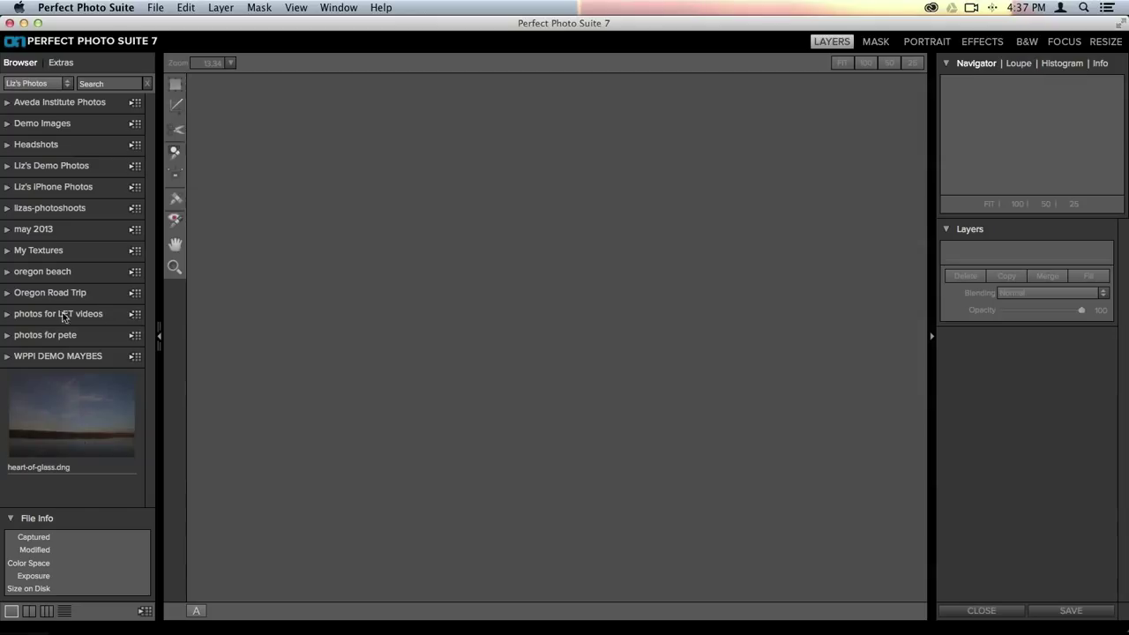
{"action": "double_click", "coordinate": [20, 338]}
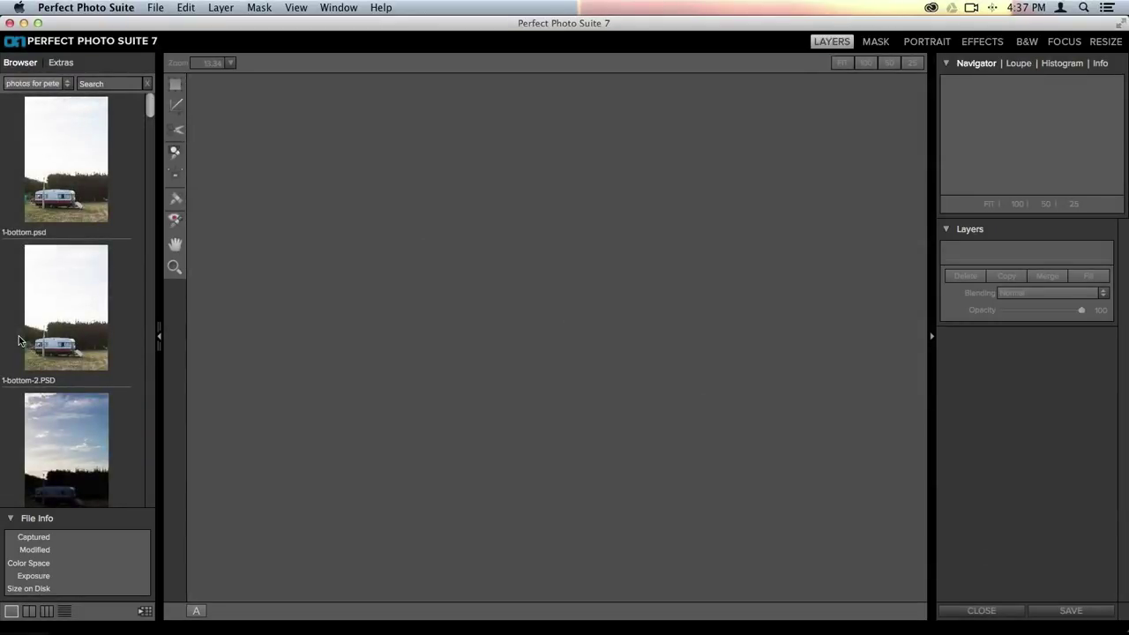
Look through the folder's thumbnails for the effects-6 lake landscape versions.
{"action": "scroll", "coordinate": [19, 340], "scroll_direction": "down", "scroll_amount": 5}
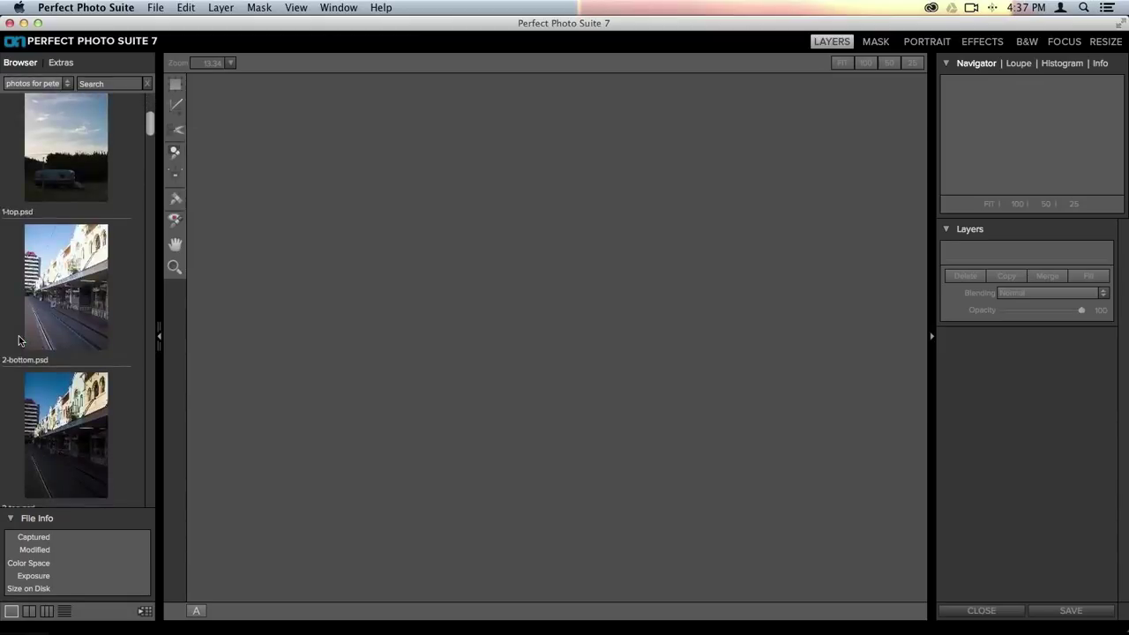
{"action": "scroll", "coordinate": [20, 341], "scroll_direction": "down", "scroll_amount": 1}
{"action": "scroll", "coordinate": [20, 341], "scroll_direction": "down", "scroll_amount": 5}
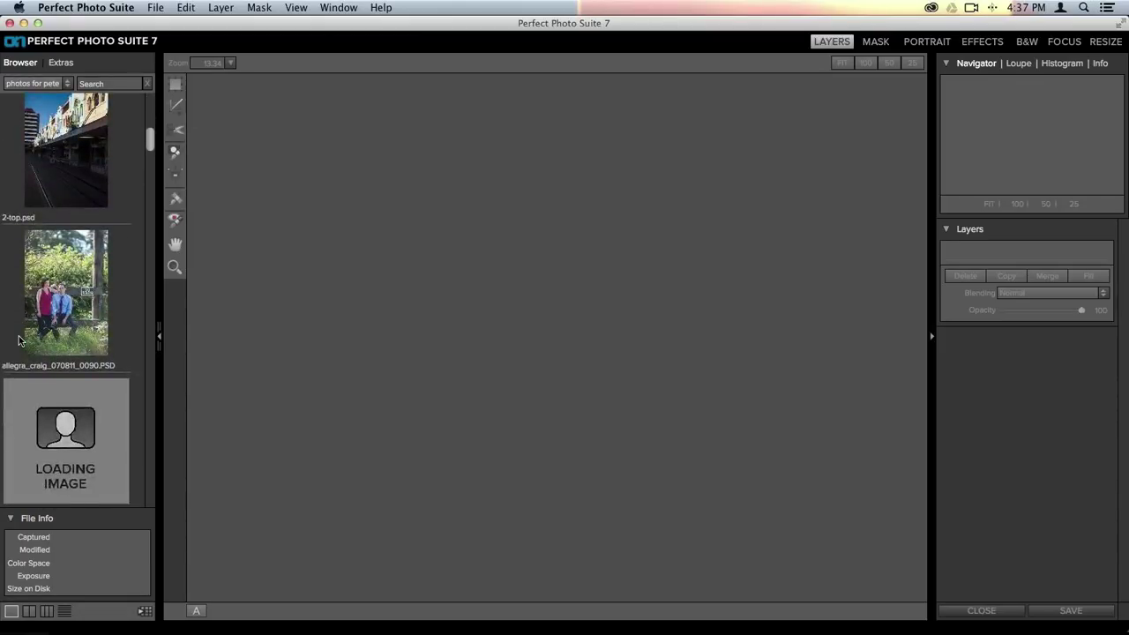
{"action": "scroll", "coordinate": [19, 325], "scroll_direction": "down", "scroll_amount": 10}
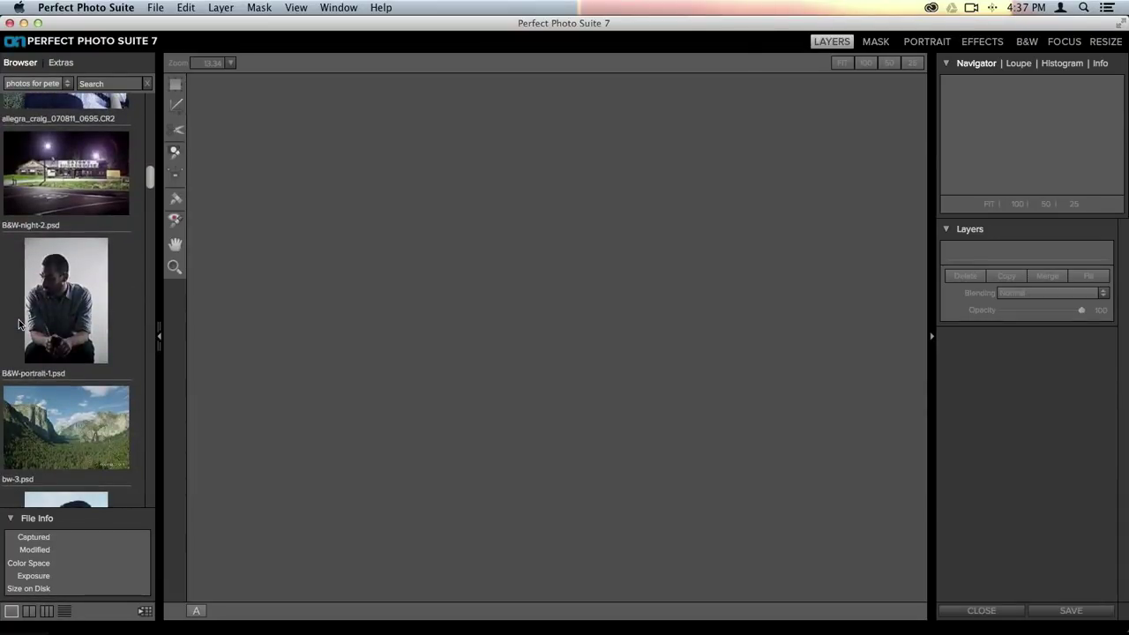
{"action": "scroll", "coordinate": [19, 324], "scroll_direction": "down", "scroll_amount": 7}
{"action": "scroll", "coordinate": [20, 324], "scroll_direction": "down", "scroll_amount": 4}
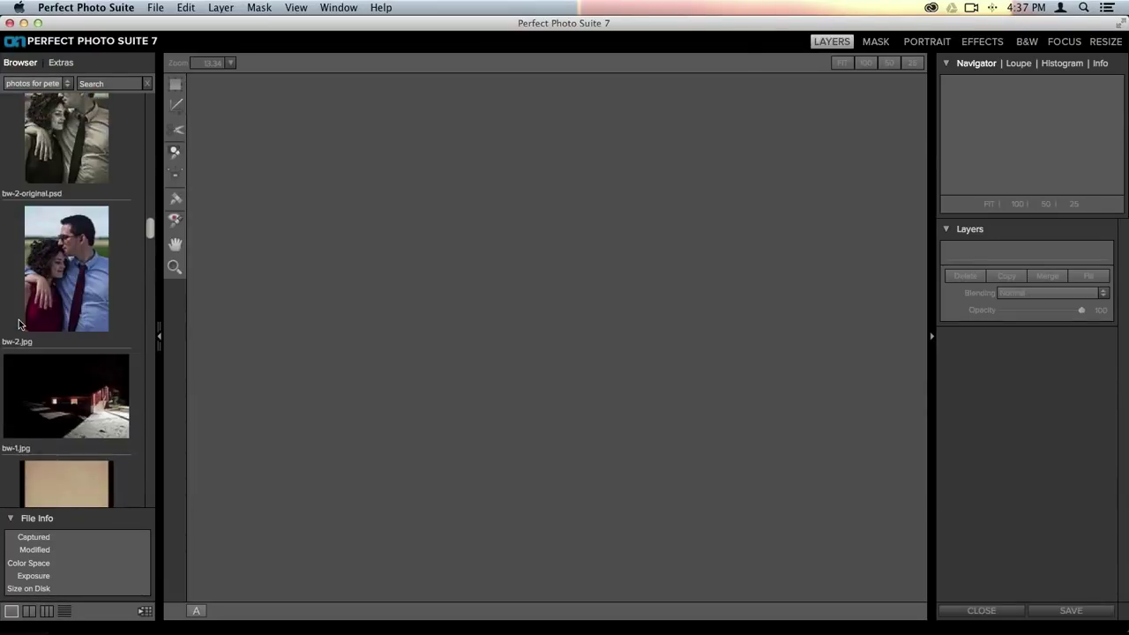
{"action": "scroll", "coordinate": [19, 325], "scroll_direction": "down", "scroll_amount": 8}
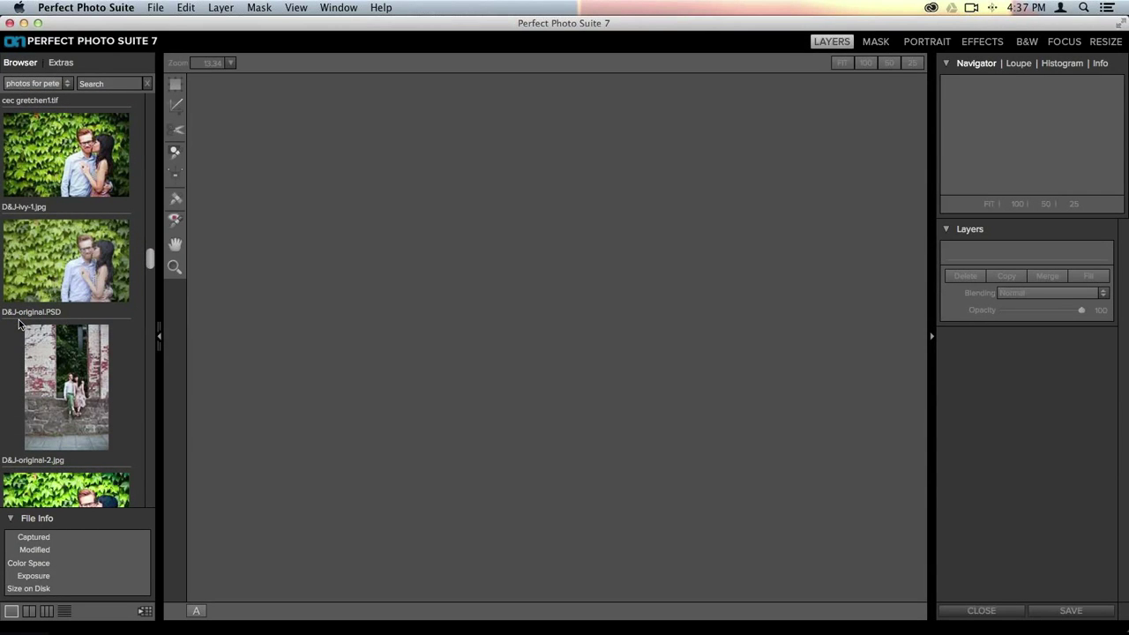
{"action": "scroll", "coordinate": [19, 324], "scroll_direction": "down", "scroll_amount": 5}
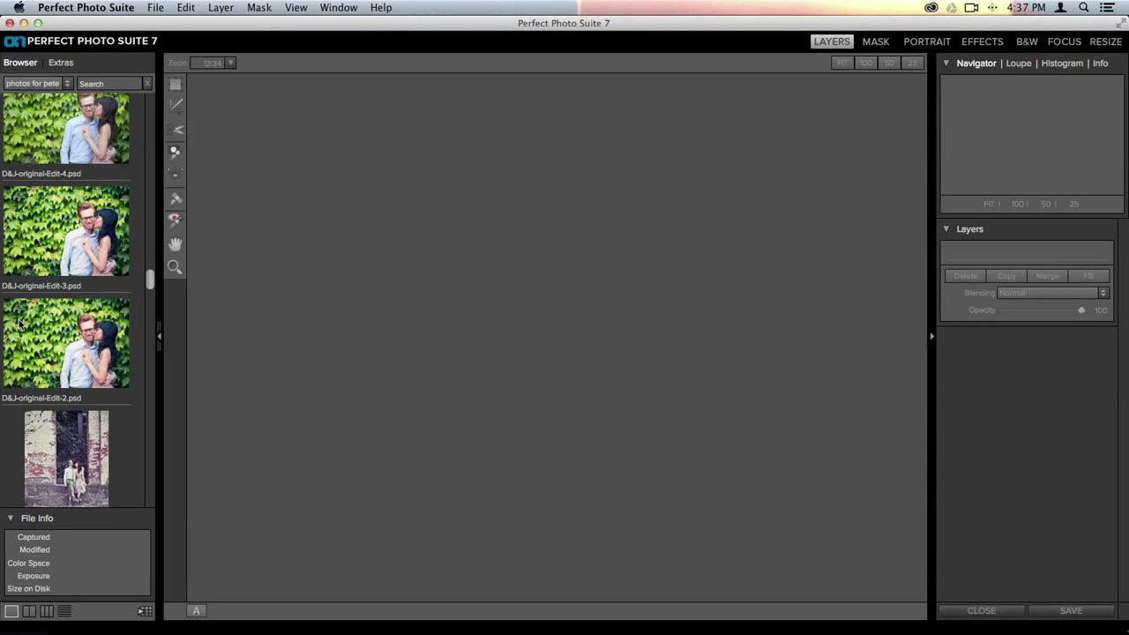
{"action": "scroll", "coordinate": [19, 325], "scroll_direction": "down", "scroll_amount": 10}
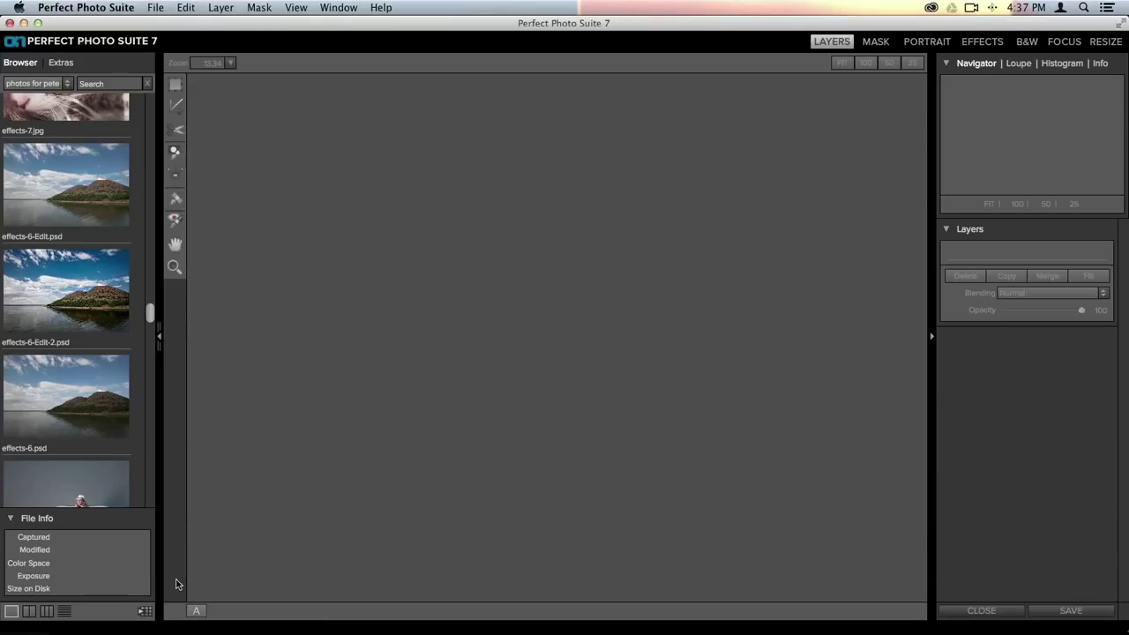
Show the folder as a full-screen thumbnail grid and open the lake landscape effects-6-Edit.psd from it.
{"action": "left_click", "coordinate": [145, 613]}
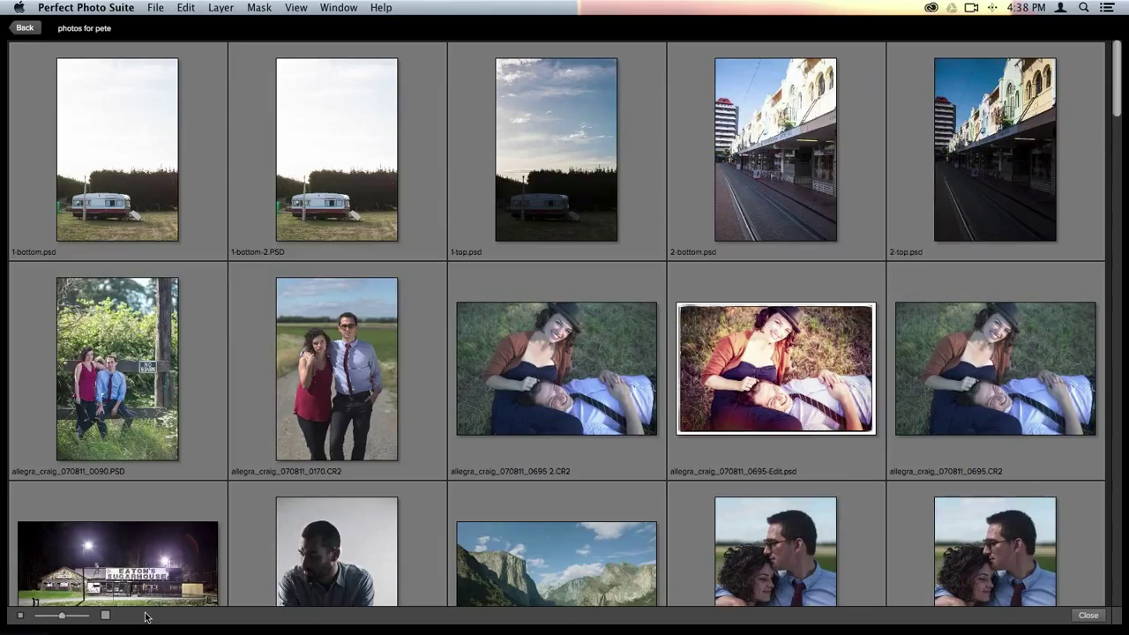
{"action": "scroll", "coordinate": [545, 500], "scroll_direction": "down", "scroll_amount": 5}
{"action": "scroll", "coordinate": [546, 500], "scroll_direction": "down", "scroll_amount": 10}
{"action": "scroll", "coordinate": [547, 504], "scroll_direction": "down", "scroll_amount": 5}
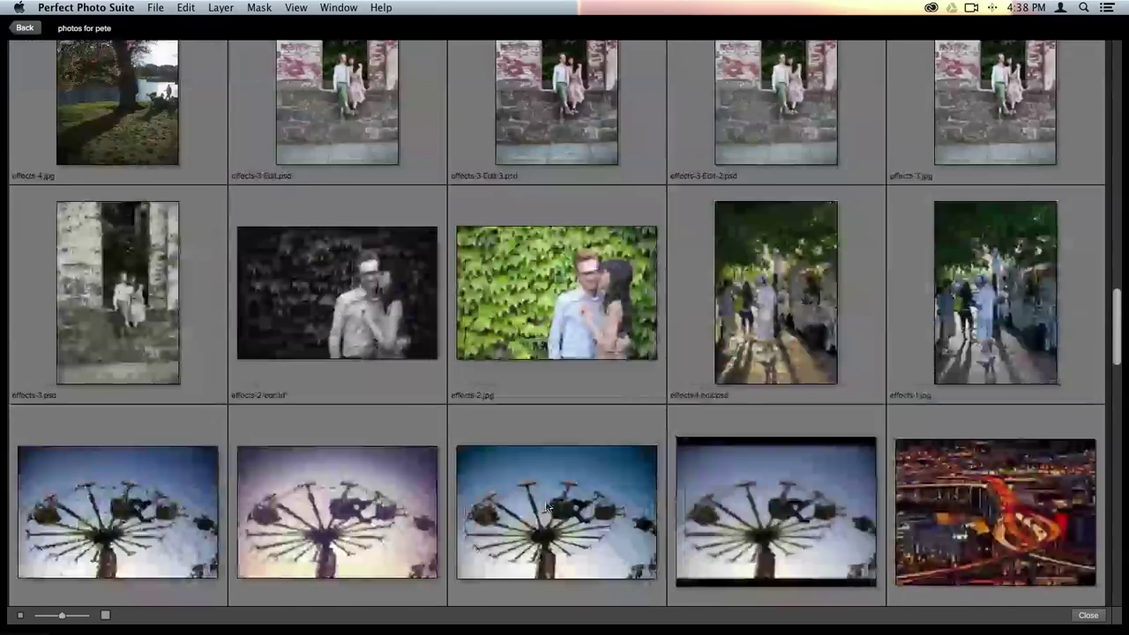
{"action": "scroll", "coordinate": [547, 505], "scroll_direction": "down", "scroll_amount": 4}
{"action": "scroll", "coordinate": [547, 505], "scroll_direction": "down", "scroll_amount": 4}
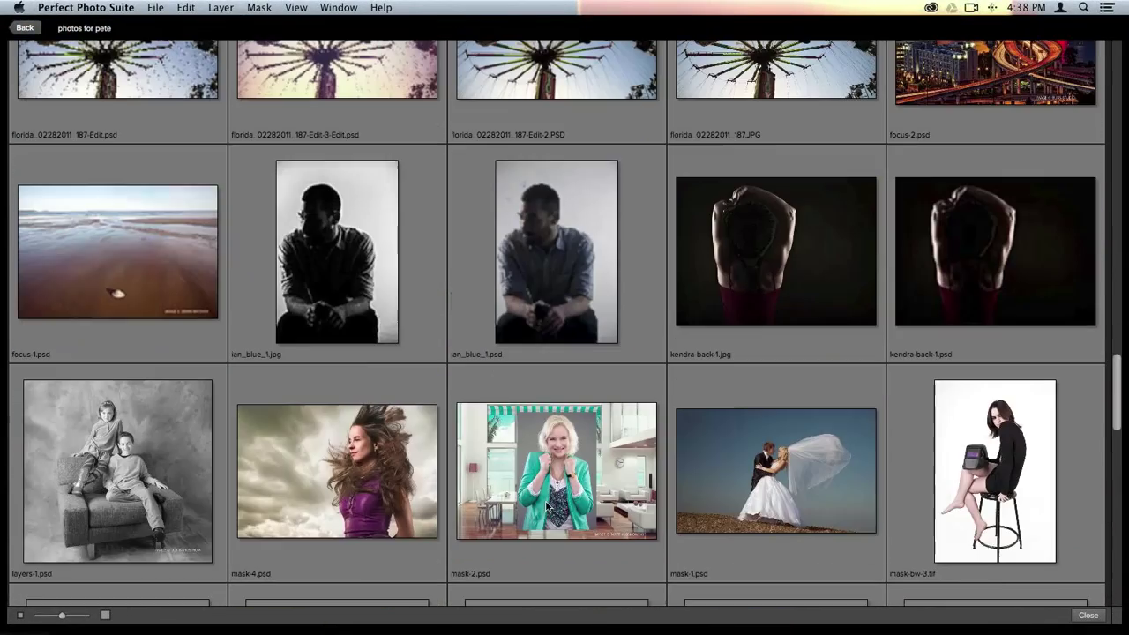
{"action": "scroll", "coordinate": [547, 505], "scroll_direction": "down", "scroll_amount": 4}
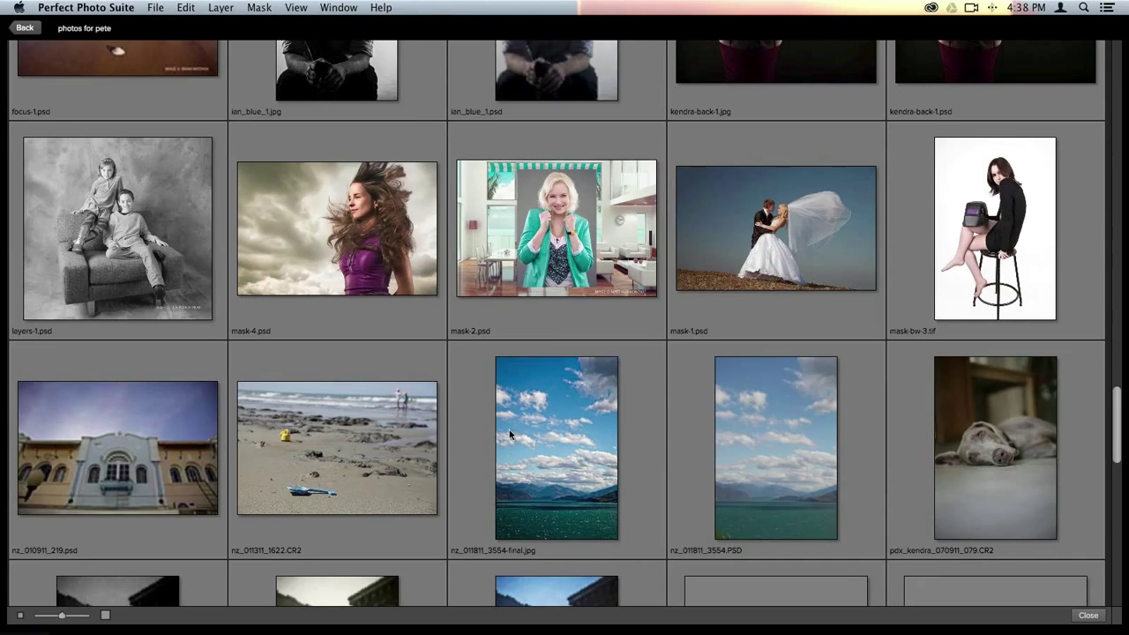
{"action": "scroll", "coordinate": [510, 434], "scroll_direction": "down", "scroll_amount": 5}
{"action": "scroll", "coordinate": [552, 344], "scroll_direction": "down", "scroll_amount": 3}
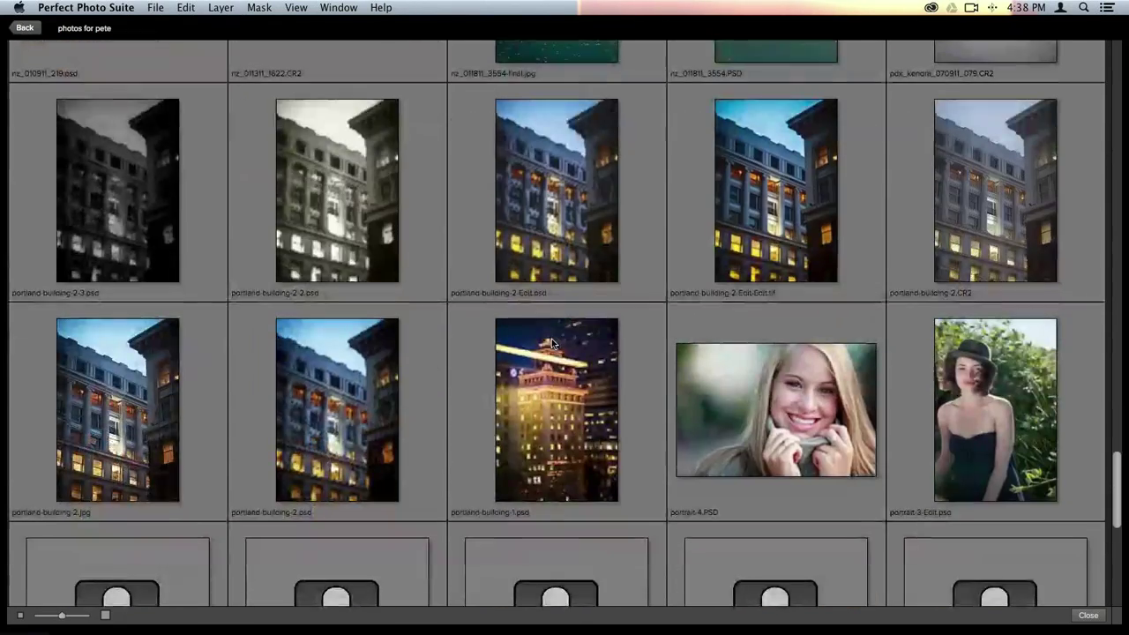
{"action": "scroll", "coordinate": [553, 343], "scroll_direction": "down", "scroll_amount": 3}
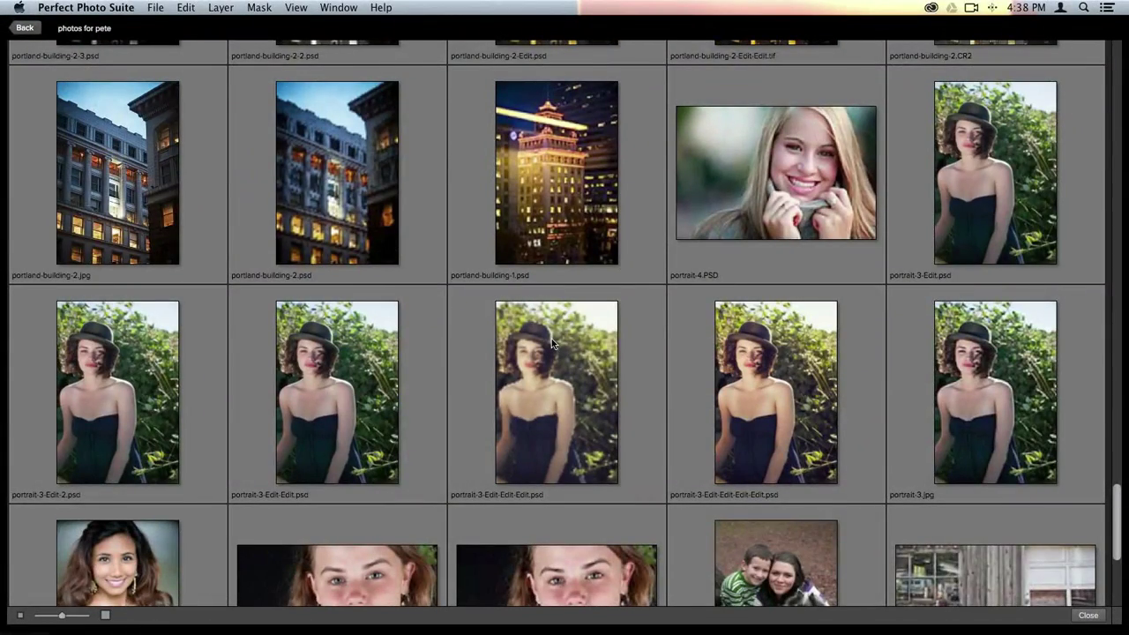
{"action": "scroll", "coordinate": [553, 343], "scroll_direction": "down", "scroll_amount": 3}
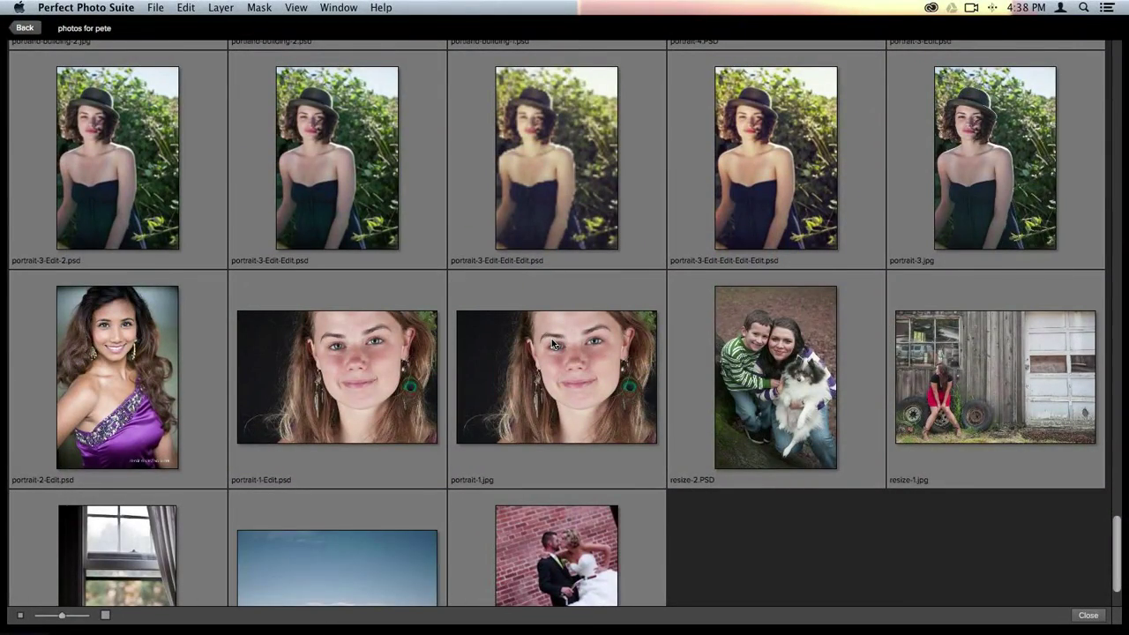
{"action": "scroll", "coordinate": [553, 344], "scroll_direction": "up", "scroll_amount": 5}
{"action": "scroll", "coordinate": [551, 343], "scroll_direction": "up", "scroll_amount": 10}
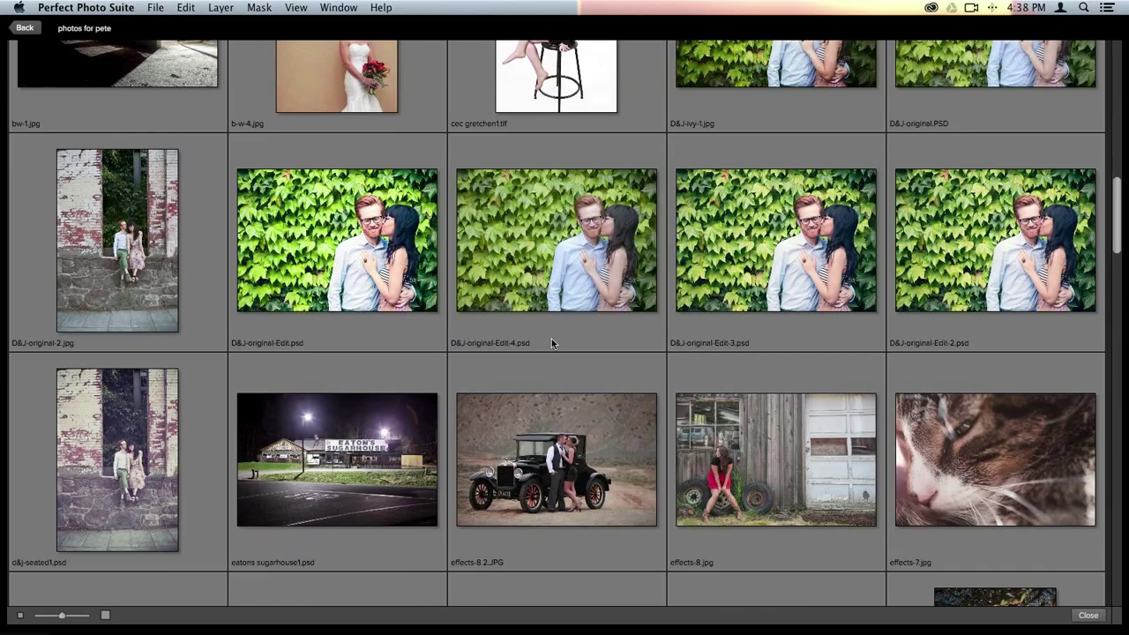
{"action": "scroll", "coordinate": [551, 343], "scroll_direction": "down", "scroll_amount": 4}
{"action": "scroll", "coordinate": [551, 342], "scroll_direction": "down", "scroll_amount": 1}
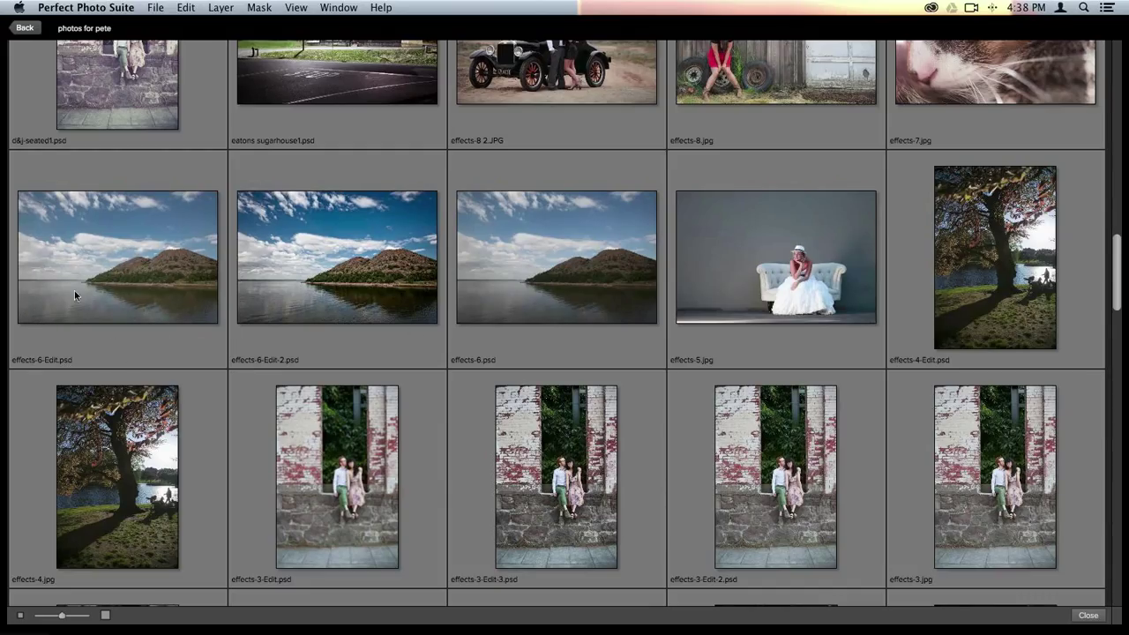
{"action": "double_click", "coordinate": [74, 244]}
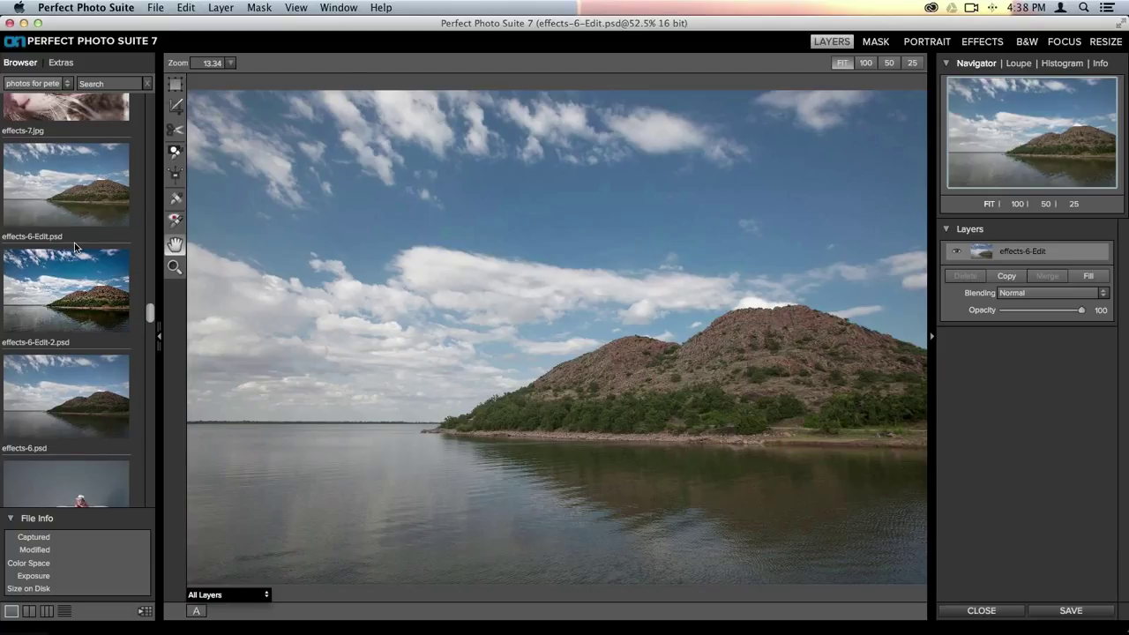
Send the lake photo to the Effects module and apply the Daily Vitamin effect from the Contrast category.
{"action": "left_click", "coordinate": [979, 44]}
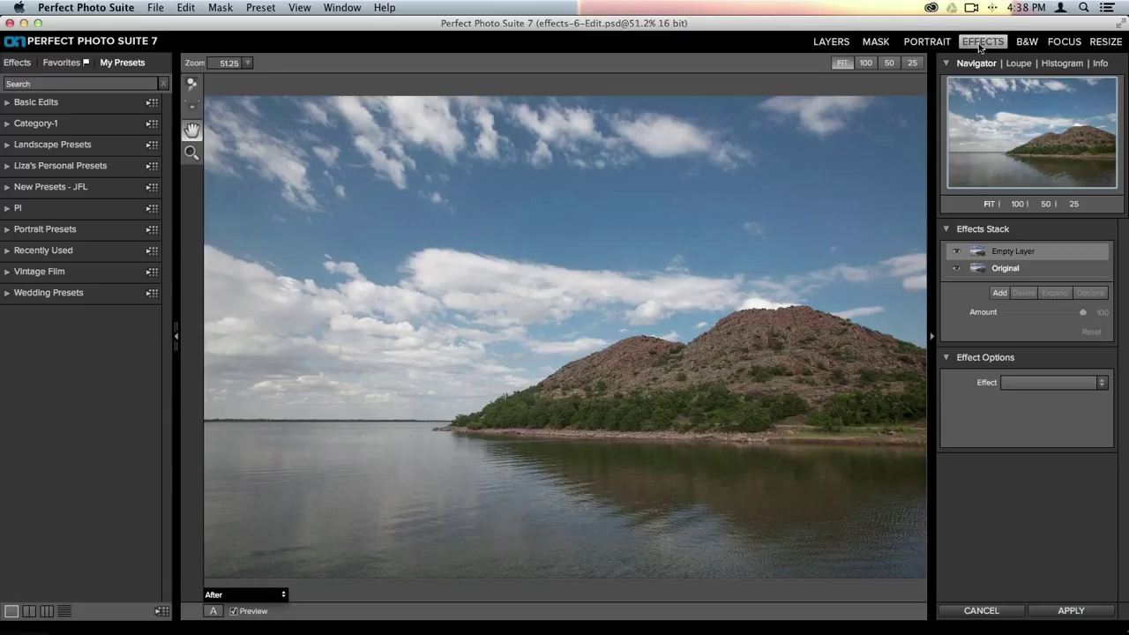
{"action": "left_click", "coordinate": [18, 64]}
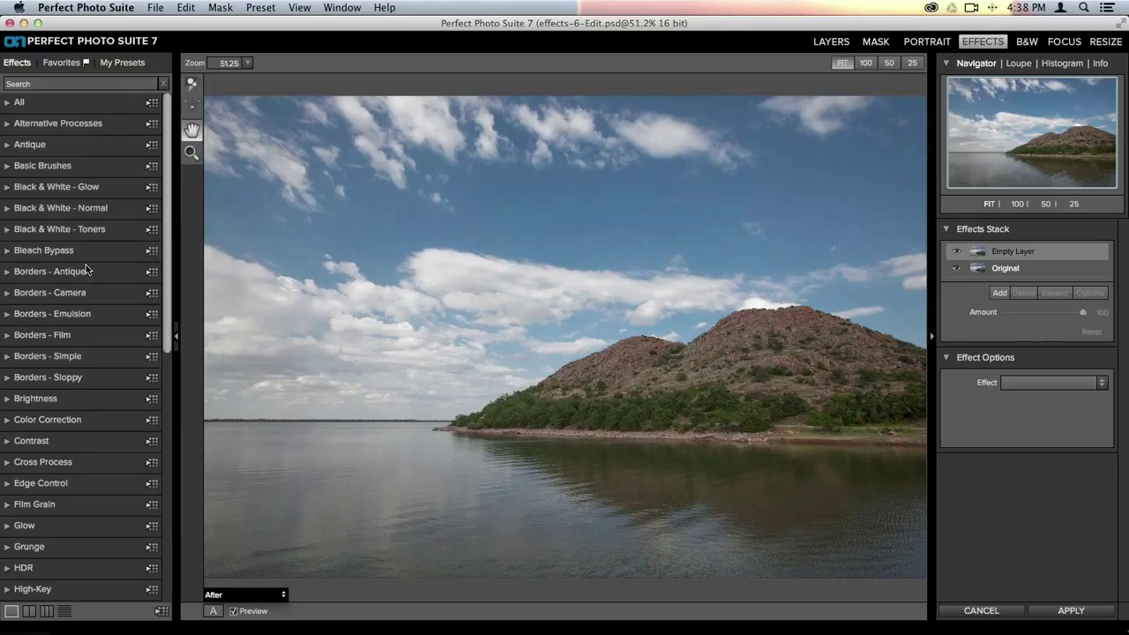
{"action": "scroll", "coordinate": [45, 261], "scroll_direction": "down", "scroll_amount": 5}
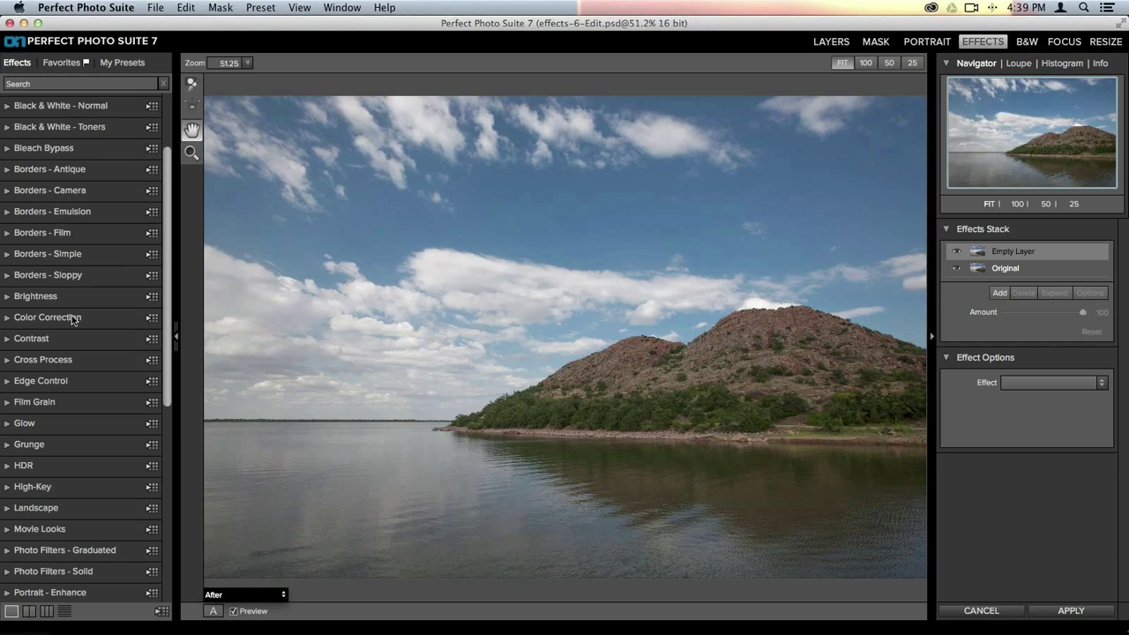
{"action": "left_click", "coordinate": [41, 345]}
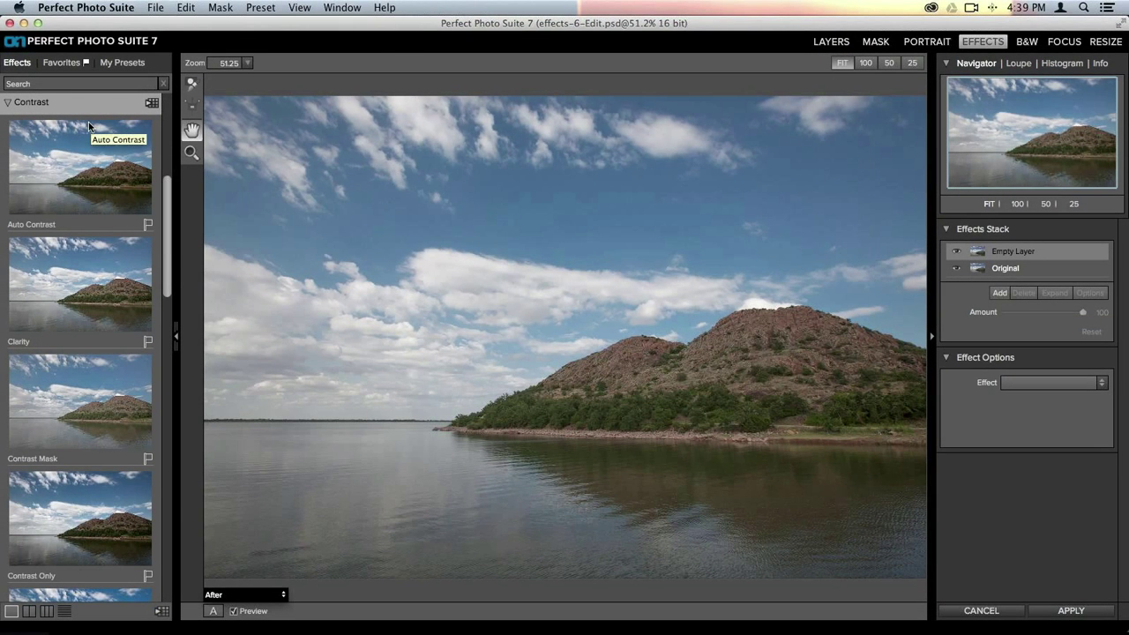
{"action": "scroll", "coordinate": [57, 287], "scroll_direction": "down", "scroll_amount": 5}
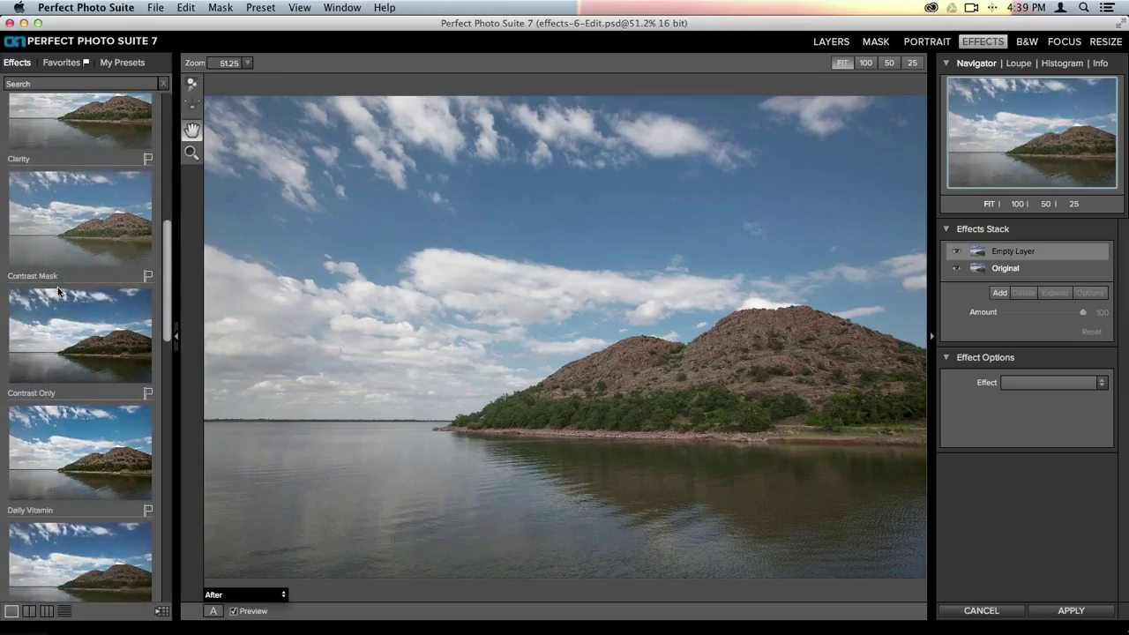
{"action": "scroll", "coordinate": [67, 335], "scroll_direction": "down", "scroll_amount": 1}
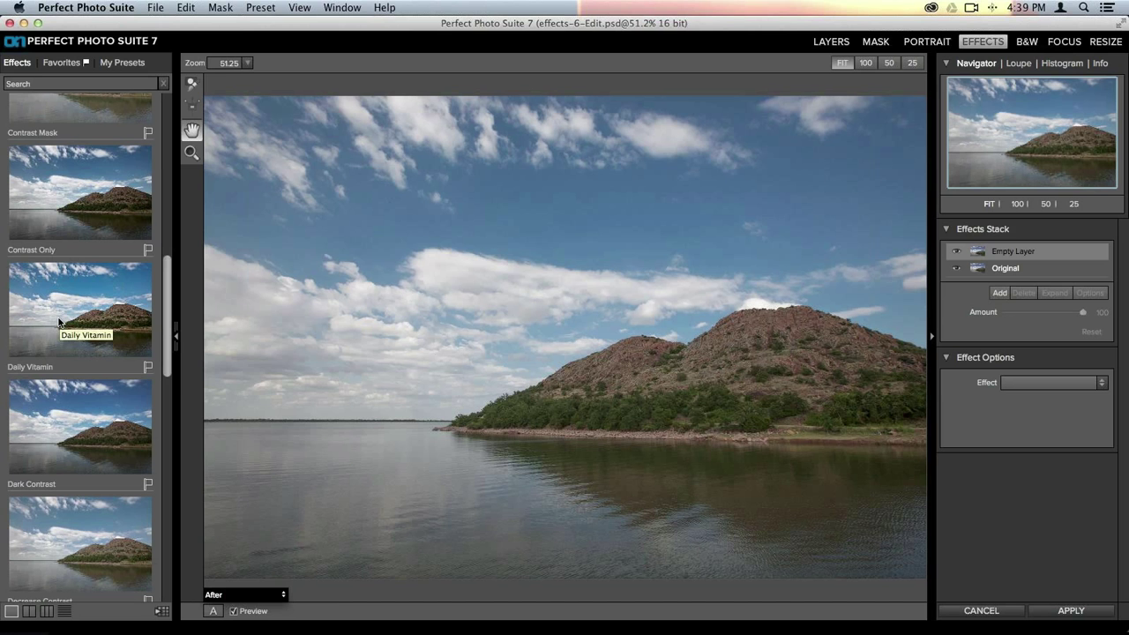
{"action": "left_click", "coordinate": [58, 324]}
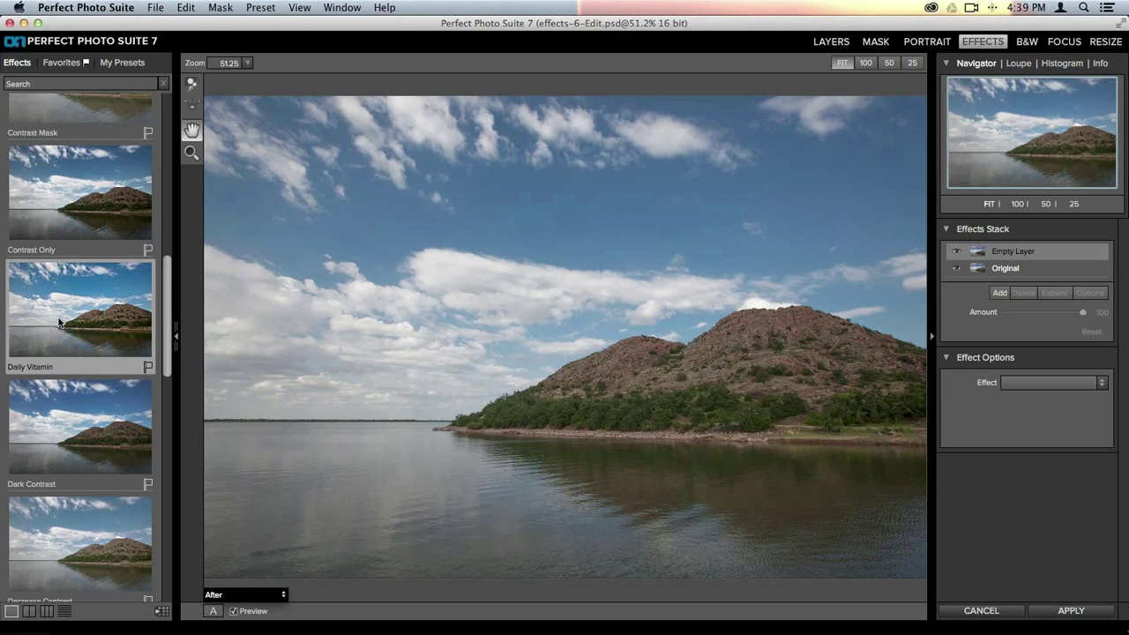
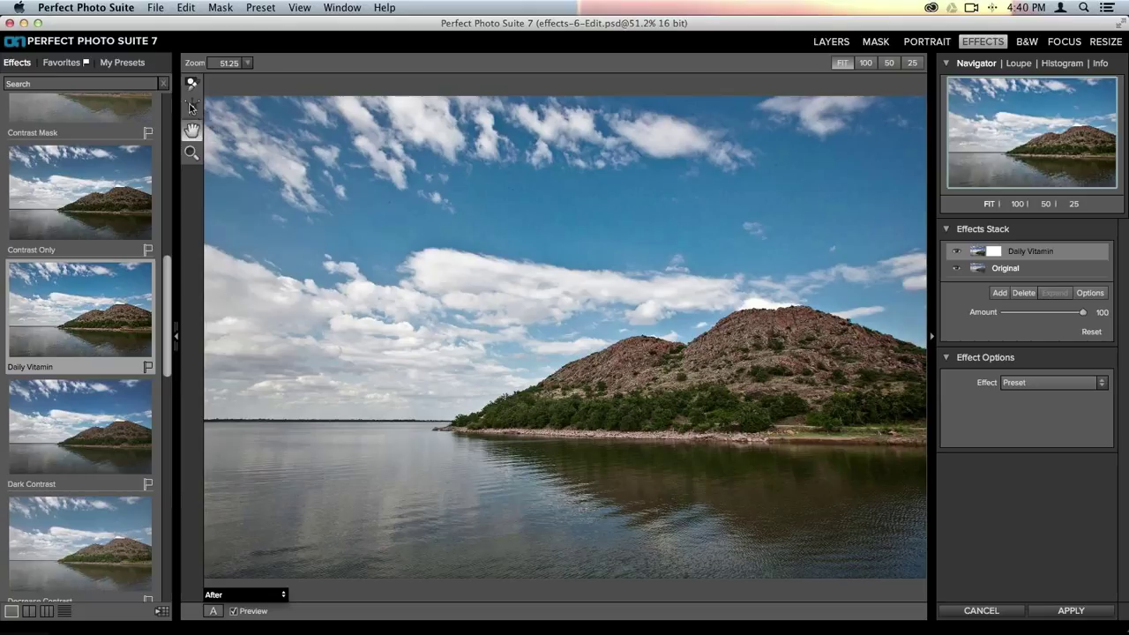
Place a rectangular masking bug in the sky on the Daily Vitamin effect, rotate it upright and shift it up and left.
{"action": "left_click", "coordinate": [192, 105]}
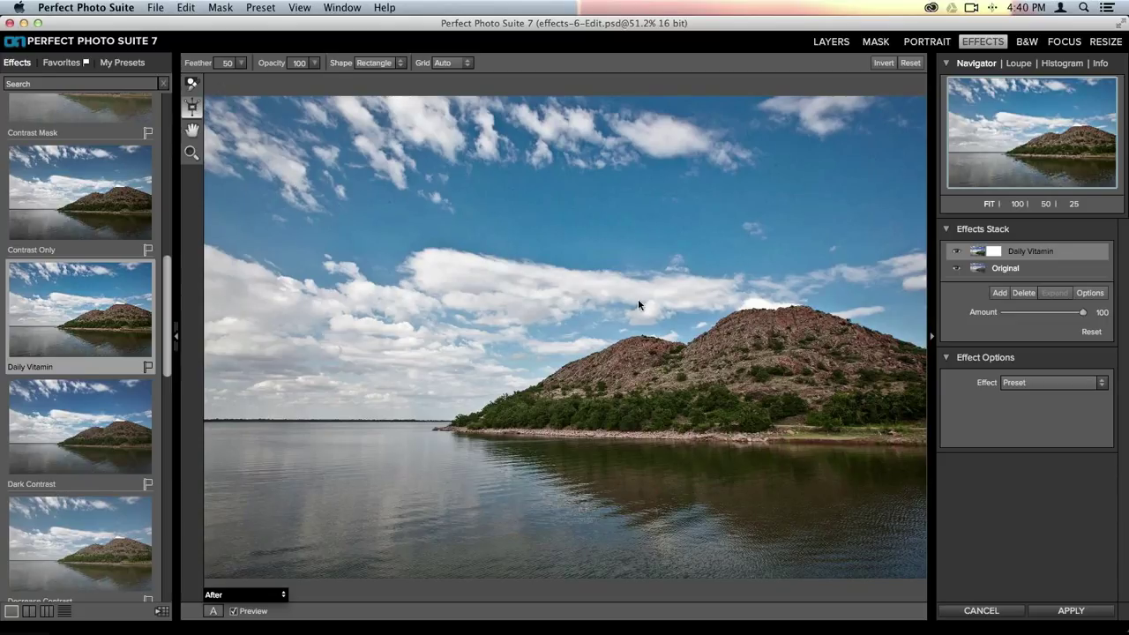
{"action": "left_click", "coordinate": [602, 269]}
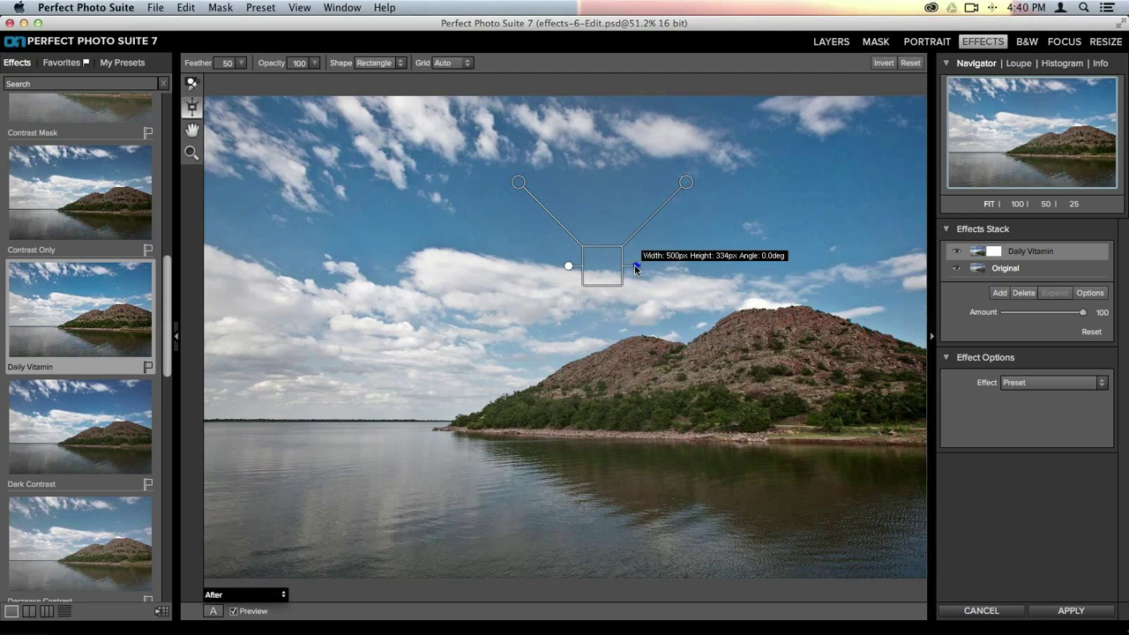
{"action": "left_click_drag", "start_coordinate": [636, 269], "coordinate": [601, 220]}
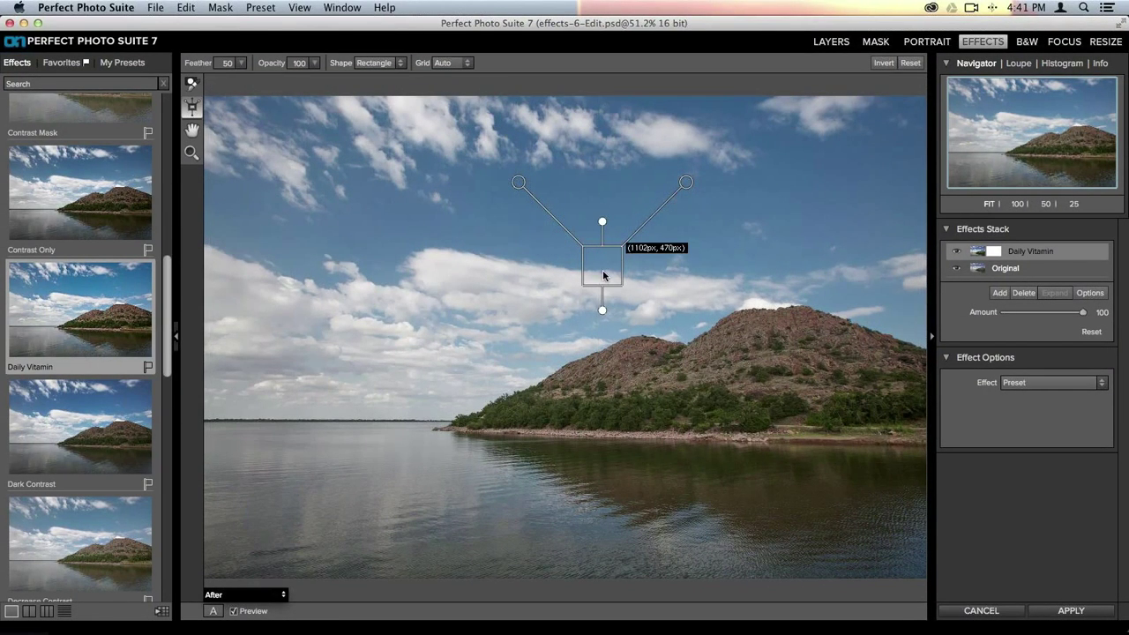
{"action": "left_click_drag", "start_coordinate": [597, 280], "coordinate": [572, 255]}
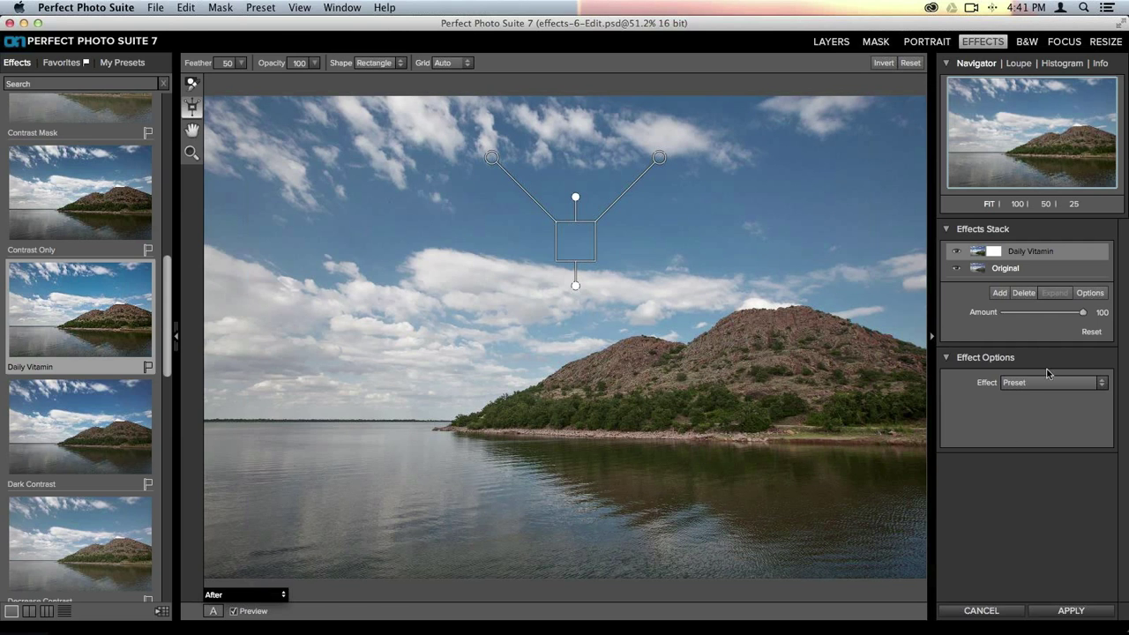
Toggle the Daily Vitamin effect's visibility to compare the masked photo with the original.
{"action": "left_click", "coordinate": [957, 253]}
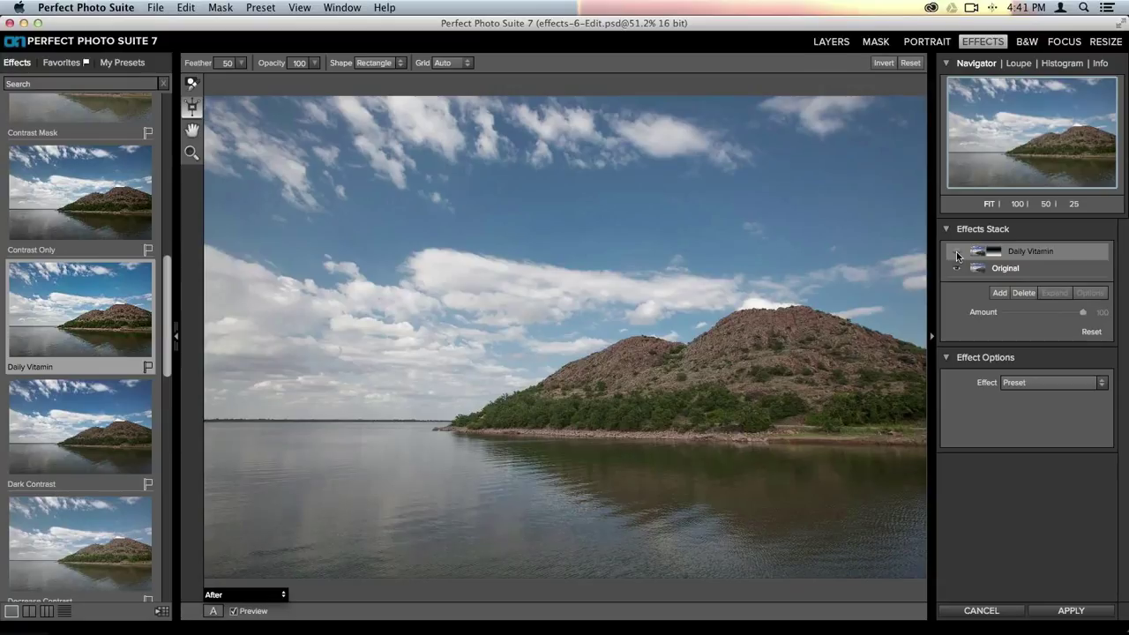
{"action": "left_click", "coordinate": [958, 254]}
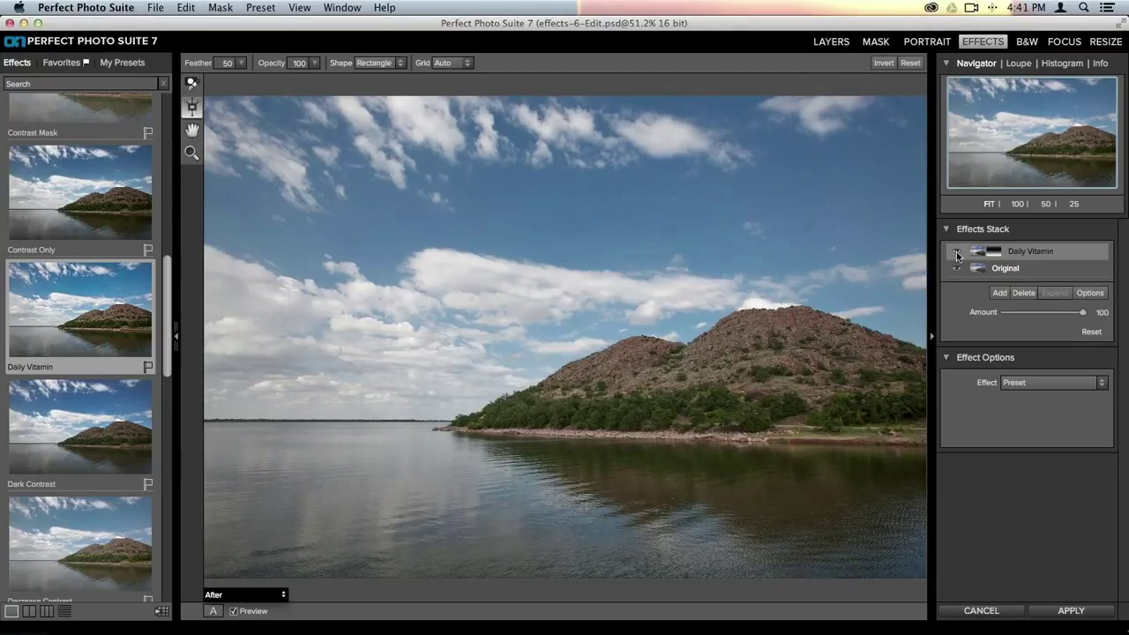
{"action": "left_click", "coordinate": [958, 254]}
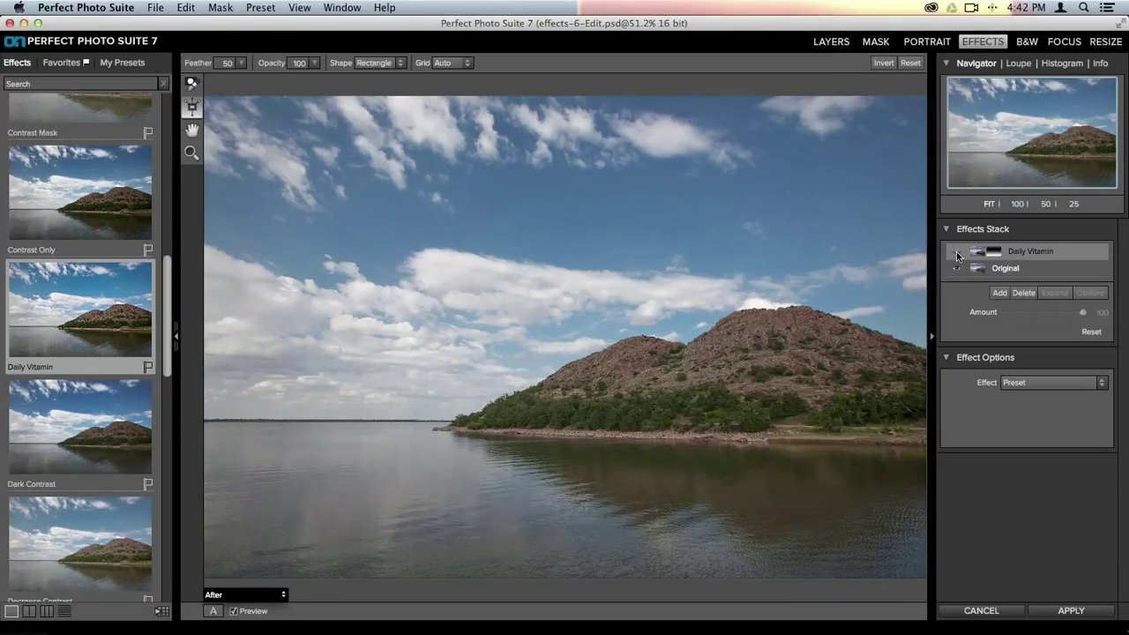
{"action": "left_click", "coordinate": [958, 254]}
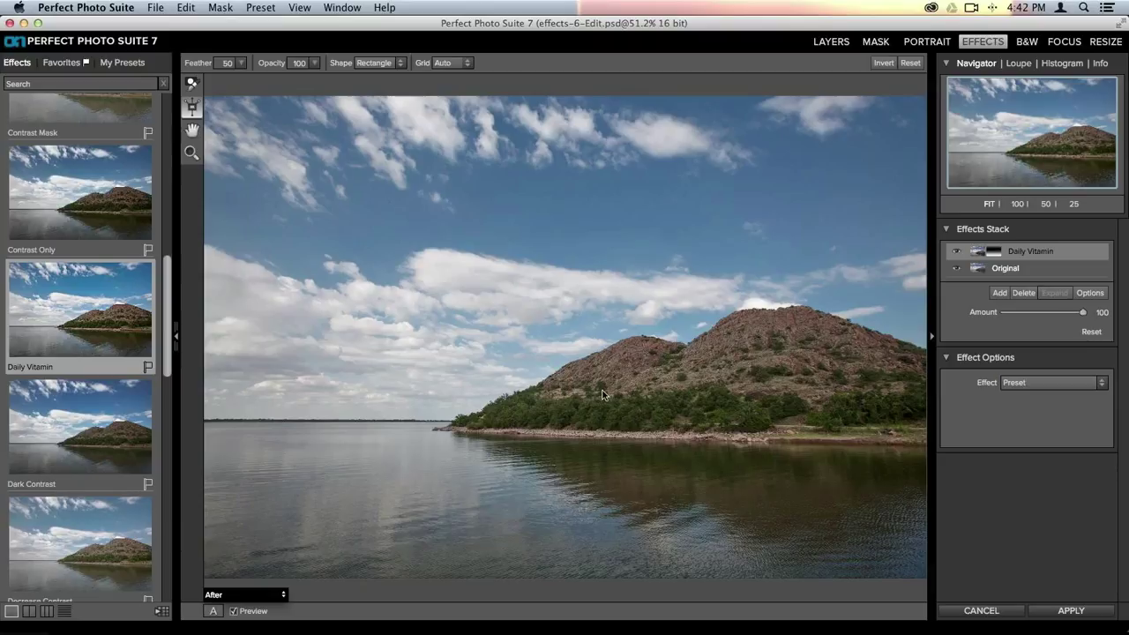
Paint Daily Vitamin back in over the hill and water using the masking brush at size 150 with Perfect Brush enabled, and compare with the original.
{"action": "left_click", "coordinate": [190, 88]}
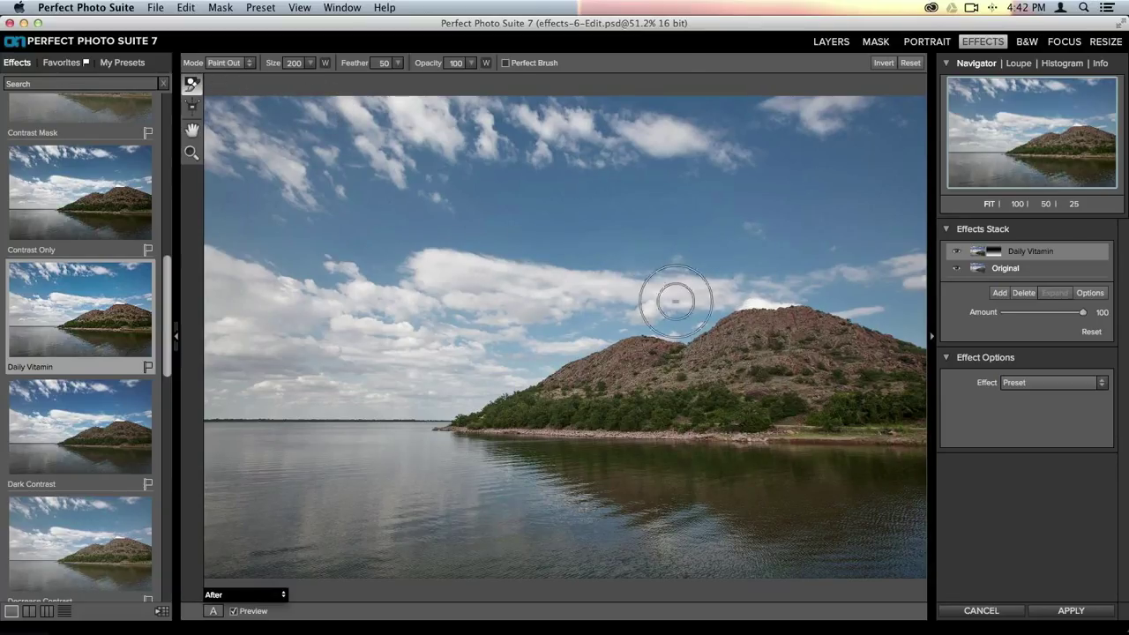
{"action": "left_click", "coordinate": [505, 63]}
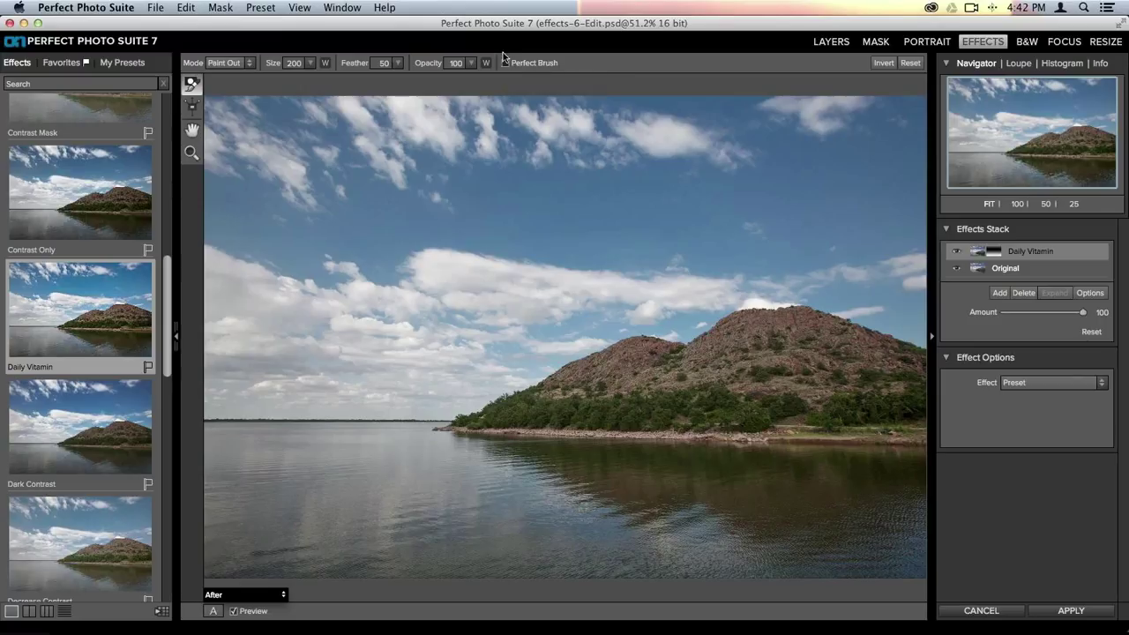
{"action": "left_click", "coordinate": [504, 63]}
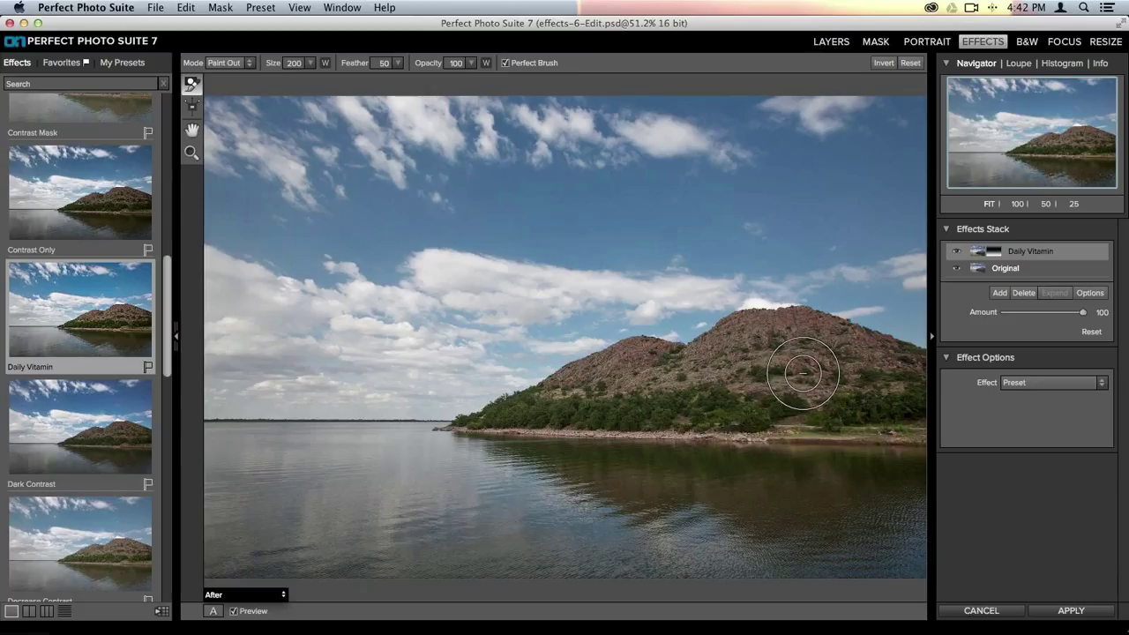
{"action": "key", "text": "x"}
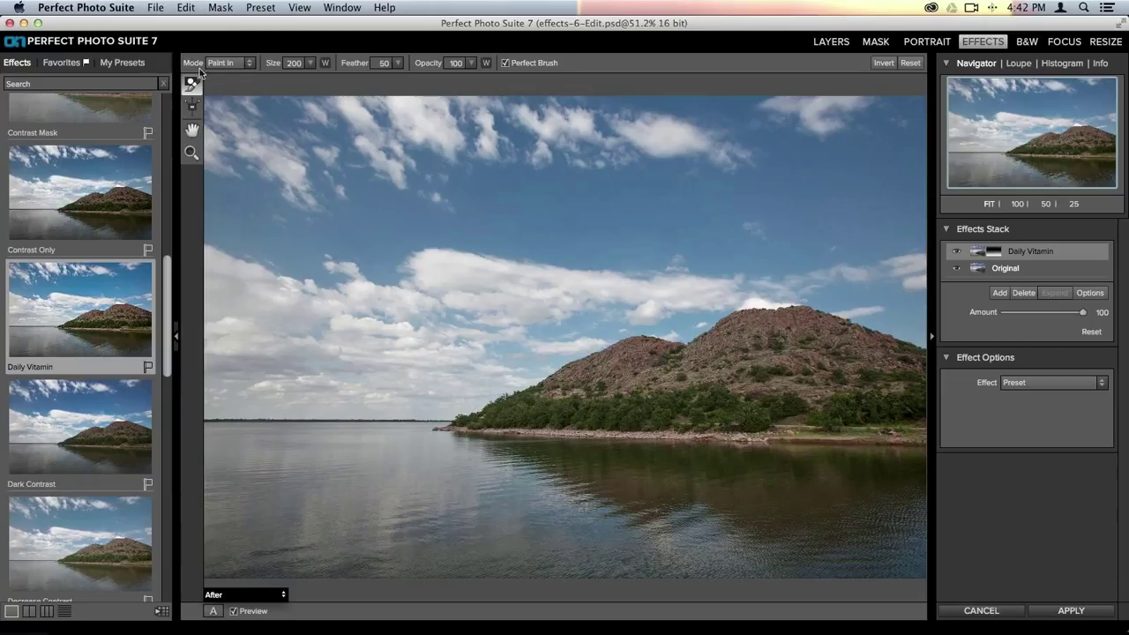
{"action": "left_click", "coordinate": [251, 64]}
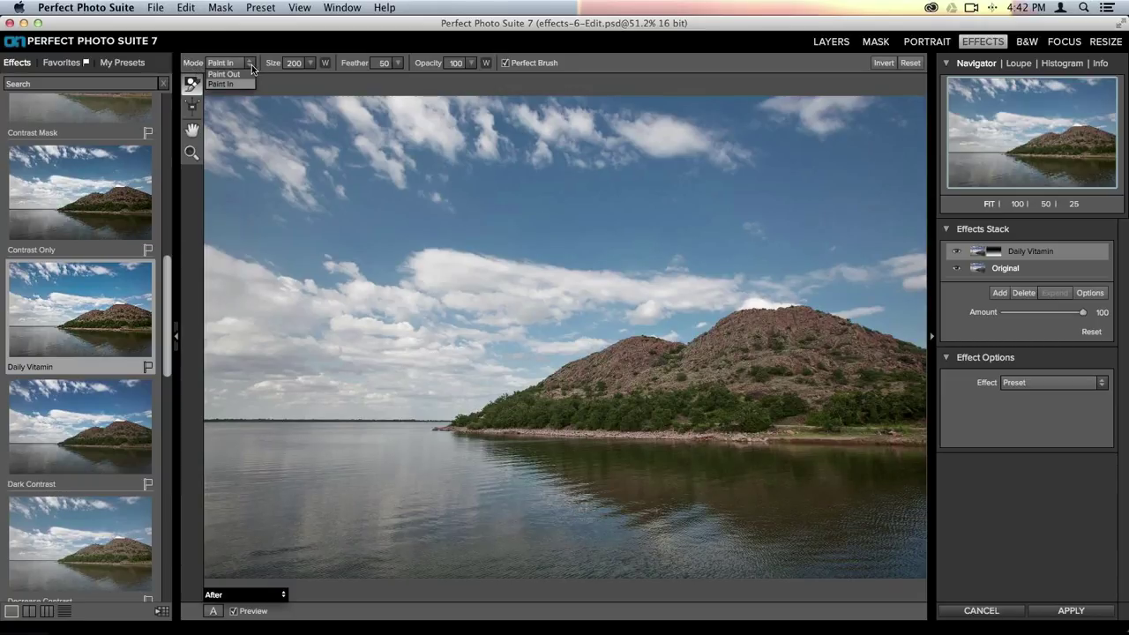
{"action": "left_click", "coordinate": [252, 64]}
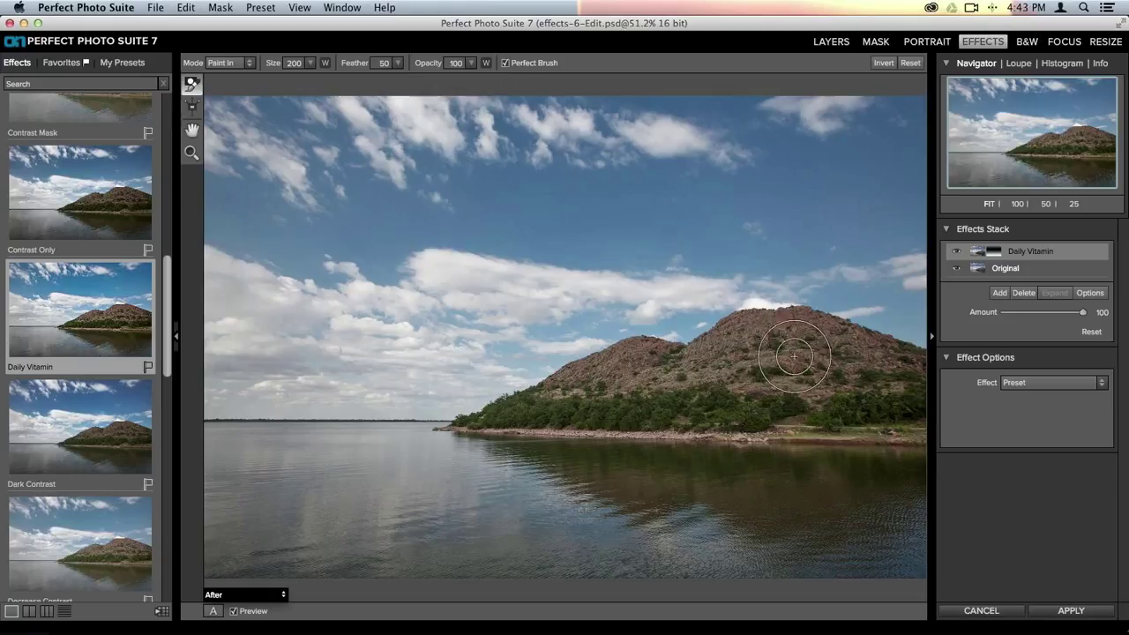
{"action": "key", "text": "bracketleft"}
{"action": "key", "text": "bracketleft"}
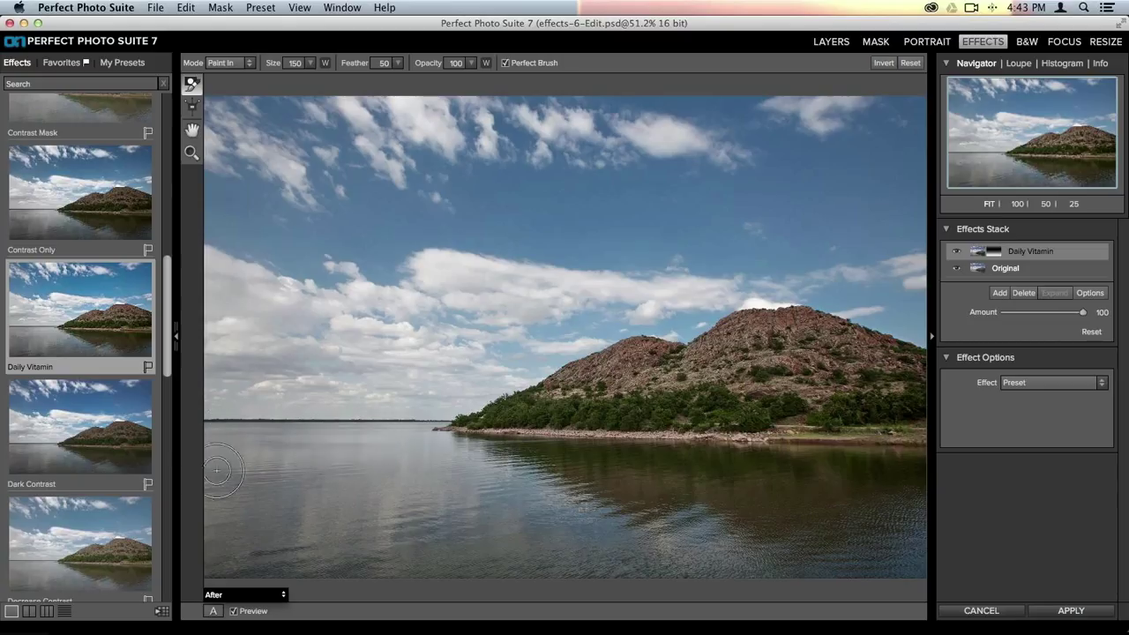
{"action": "mouse_move", "coordinate": [545, 415]}
{"action": "left_mouse_down"}
{"action": "mouse_move", "coordinate": [596, 382]}
{"action": "mouse_move", "coordinate": [494, 426]}
{"action": "mouse_move", "coordinate": [586, 392]}
{"action": "left_mouse_up"}
{"action": "mouse_move", "coordinate": [586, 392]}
{"action": "left_mouse_down"}
{"action": "mouse_move", "coordinate": [596, 386]}
{"action": "mouse_move", "coordinate": [507, 434]}
{"action": "mouse_move", "coordinate": [575, 433]}
{"action": "mouse_move", "coordinate": [507, 419]}
{"action": "mouse_move", "coordinate": [437, 444]}
{"action": "mouse_move", "coordinate": [525, 419]}
{"action": "mouse_move", "coordinate": [566, 427]}
{"action": "mouse_move", "coordinate": [472, 483]}
{"action": "mouse_move", "coordinate": [583, 451]}
{"action": "mouse_move", "coordinate": [396, 479]}
{"action": "mouse_move", "coordinate": [718, 492]}
{"action": "mouse_move", "coordinate": [263, 499]}
{"action": "mouse_move", "coordinate": [867, 519]}
{"action": "mouse_move", "coordinate": [530, 480]}
{"action": "mouse_move", "coordinate": [247, 511]}
{"action": "mouse_move", "coordinate": [733, 494]}
{"action": "mouse_move", "coordinate": [835, 461]}
{"action": "mouse_move", "coordinate": [888, 412]}
{"action": "mouse_move", "coordinate": [915, 454]}
{"action": "mouse_move", "coordinate": [950, 389]}
{"action": "left_mouse_up"}
{"action": "left_click", "coordinate": [957, 255]}
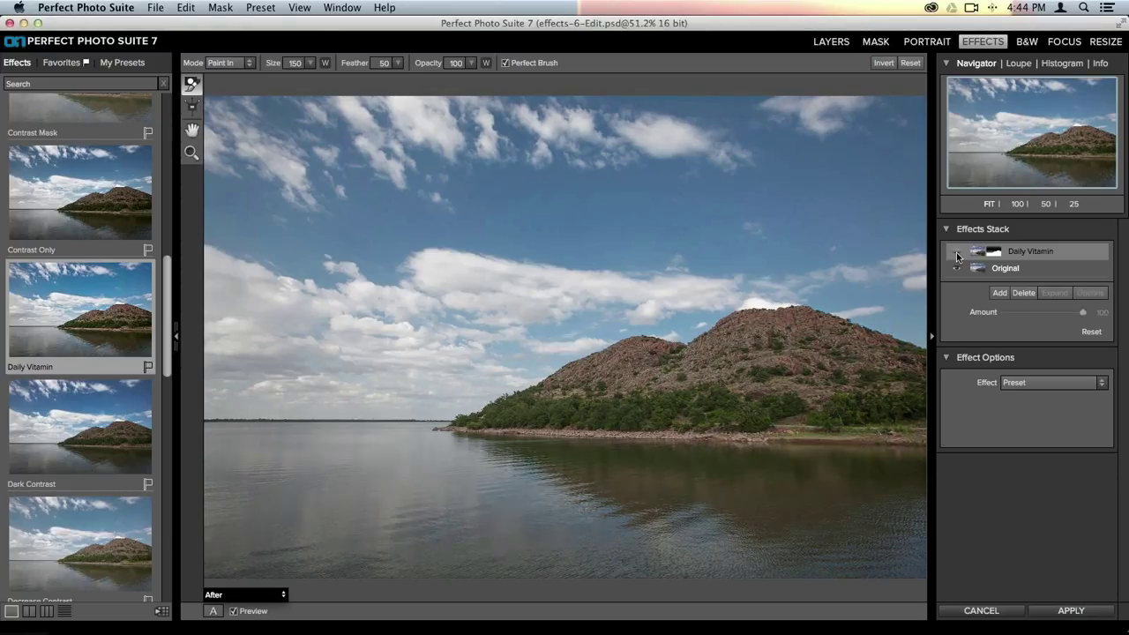
{"action": "left_click", "coordinate": [957, 255]}
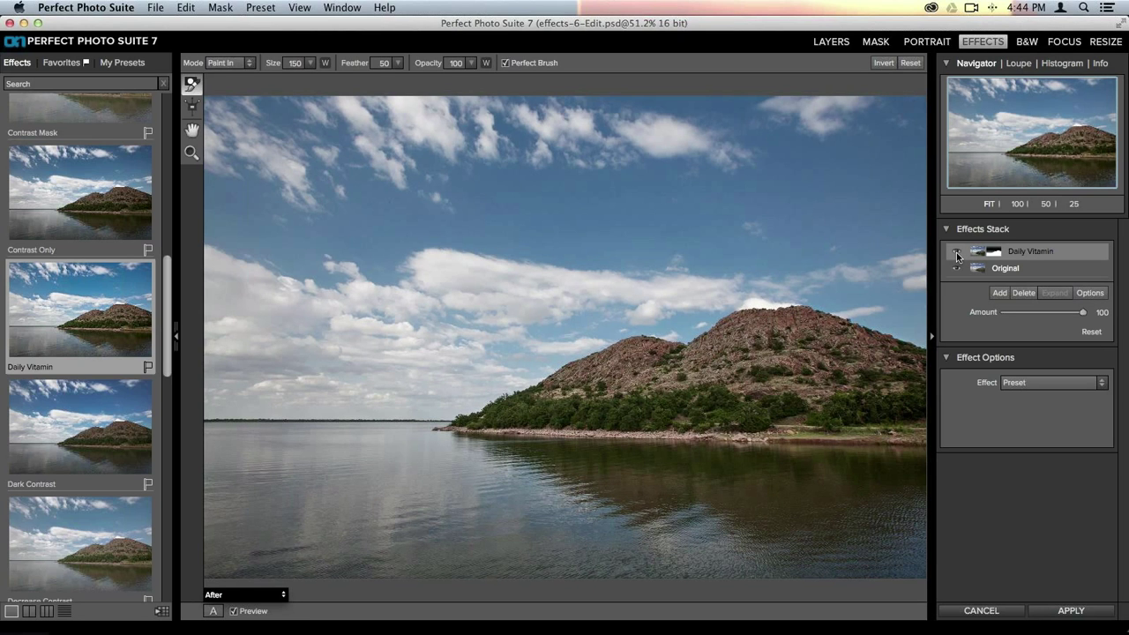
Cancel the effects editing, discarding its work, and close effects-6-Edit.psd without saving.
{"action": "left_click", "coordinate": [977, 611]}
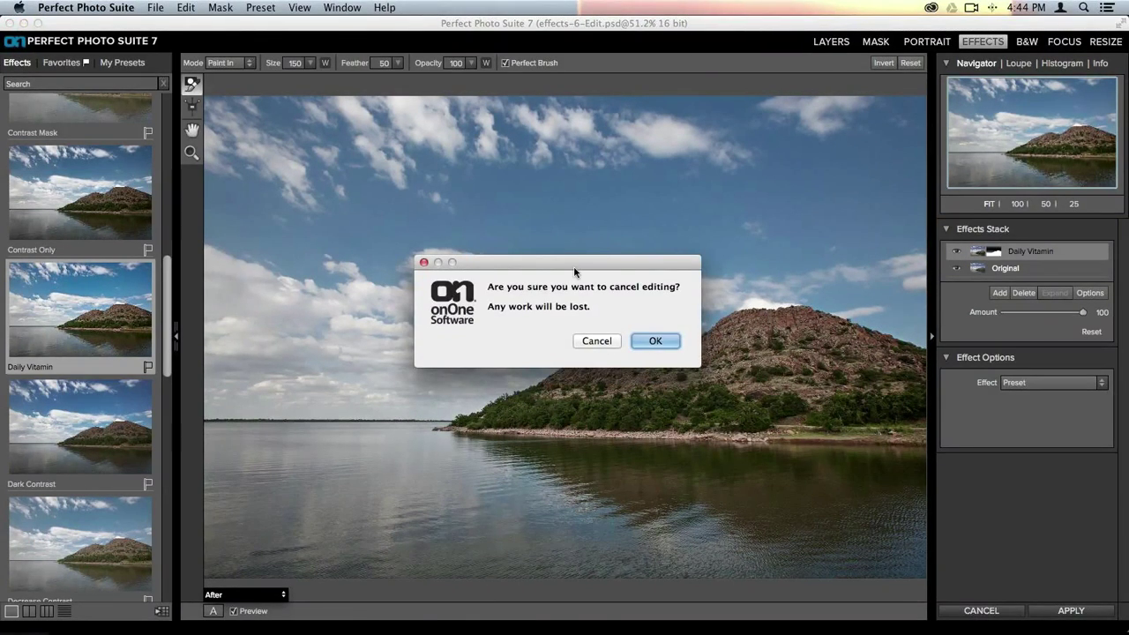
{"action": "left_click", "coordinate": [663, 341]}
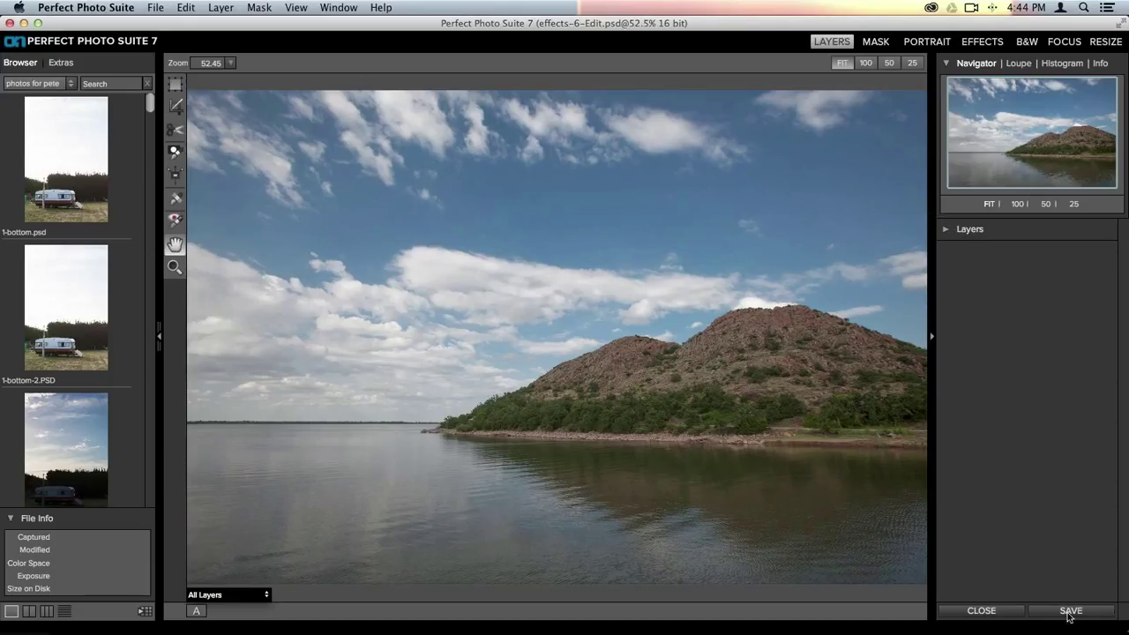
{"action": "left_click", "coordinate": [998, 614]}
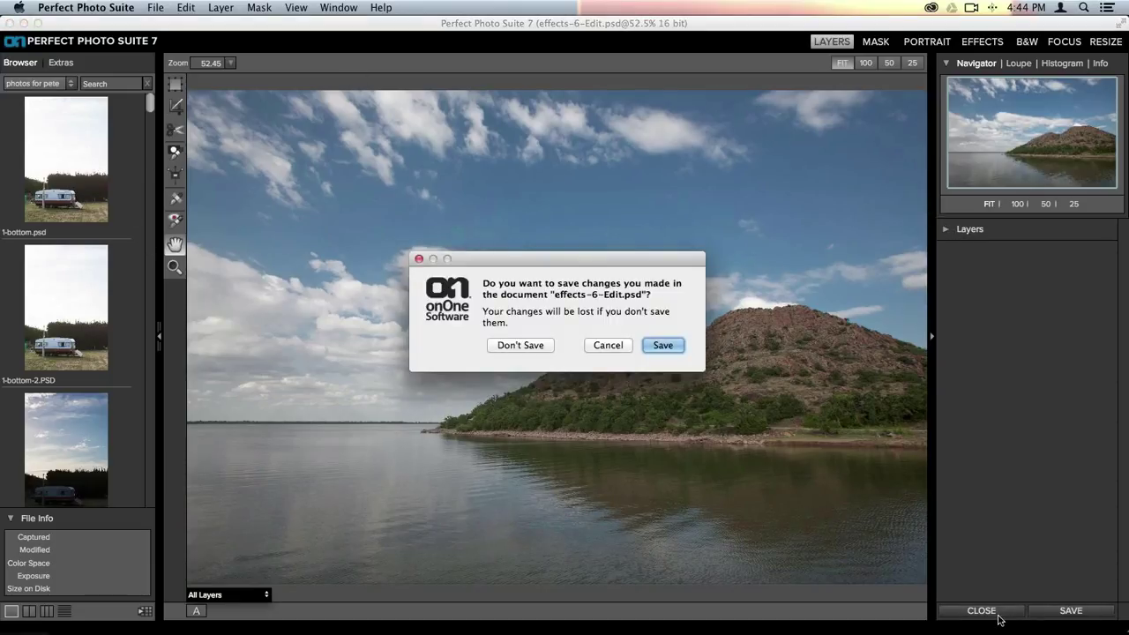
{"action": "left_click", "coordinate": [517, 345]}
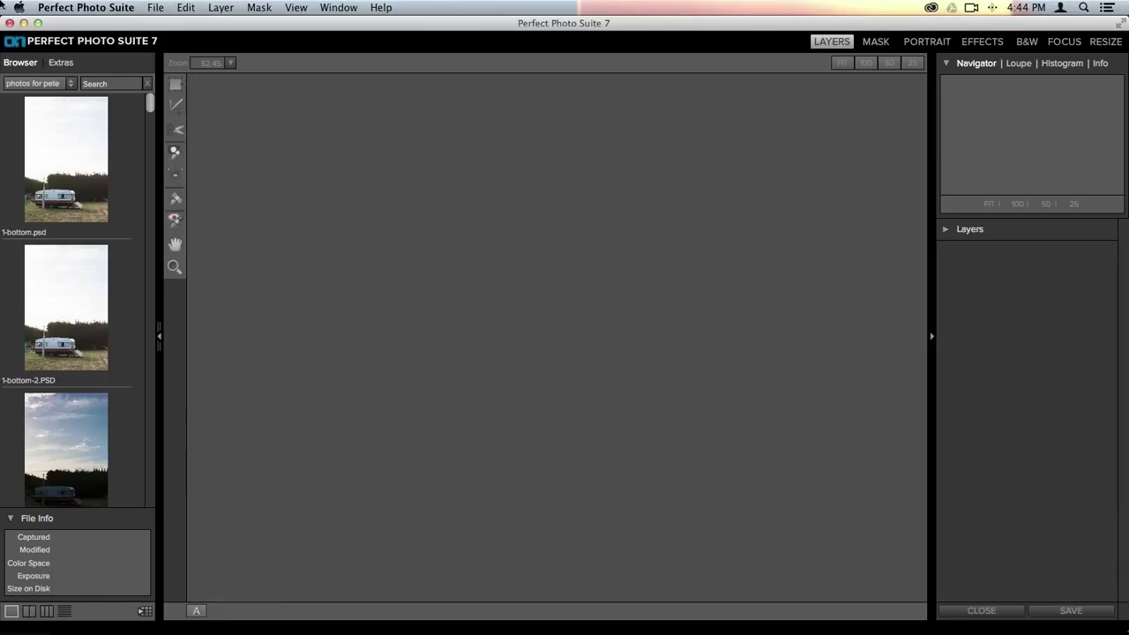
Browse from the ononesoftware home folder through Pictures to the onOne Samples folder.
{"action": "left_click", "coordinate": [61, 63]}
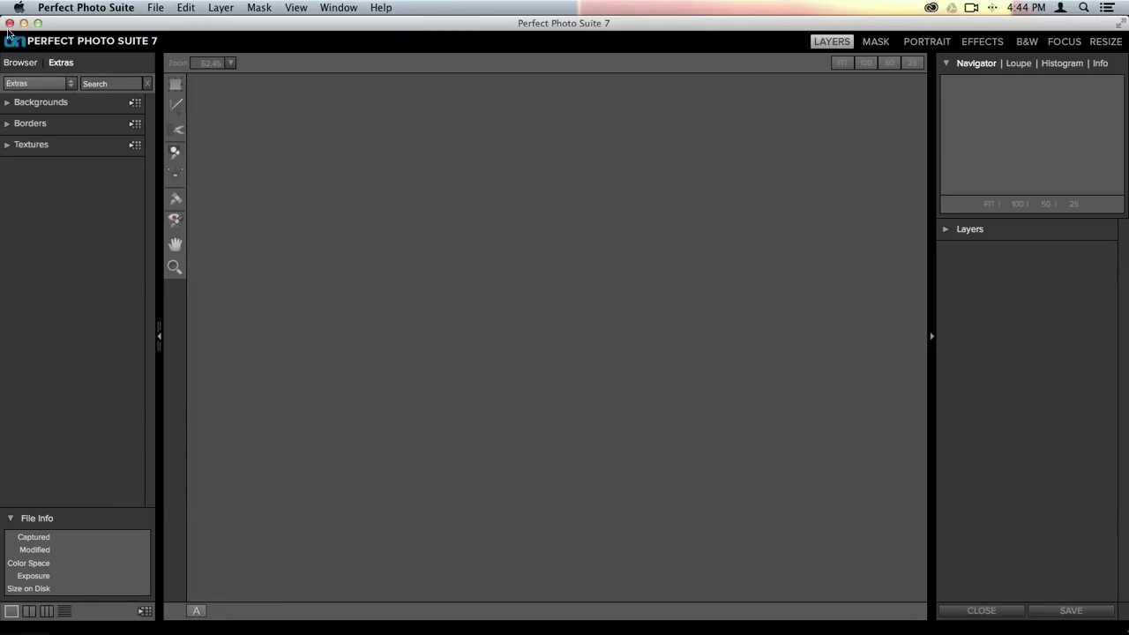
{"action": "left_click", "coordinate": [18, 63]}
{"action": "left_click", "coordinate": [55, 85]}
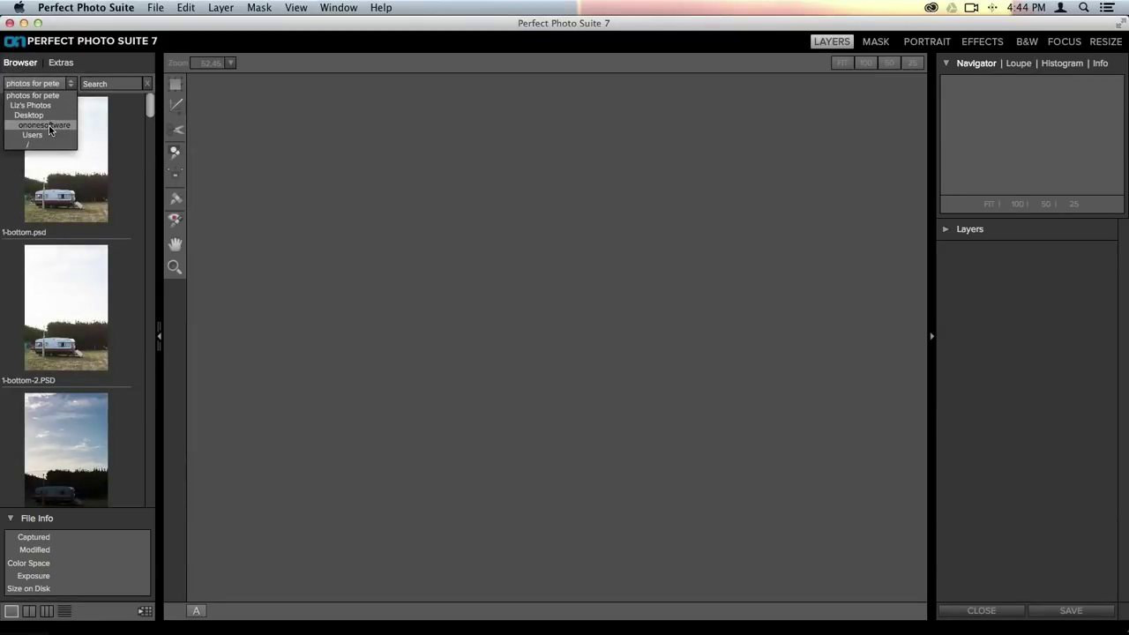
{"action": "left_click", "coordinate": [47, 127]}
{"action": "double_click", "coordinate": [31, 235]}
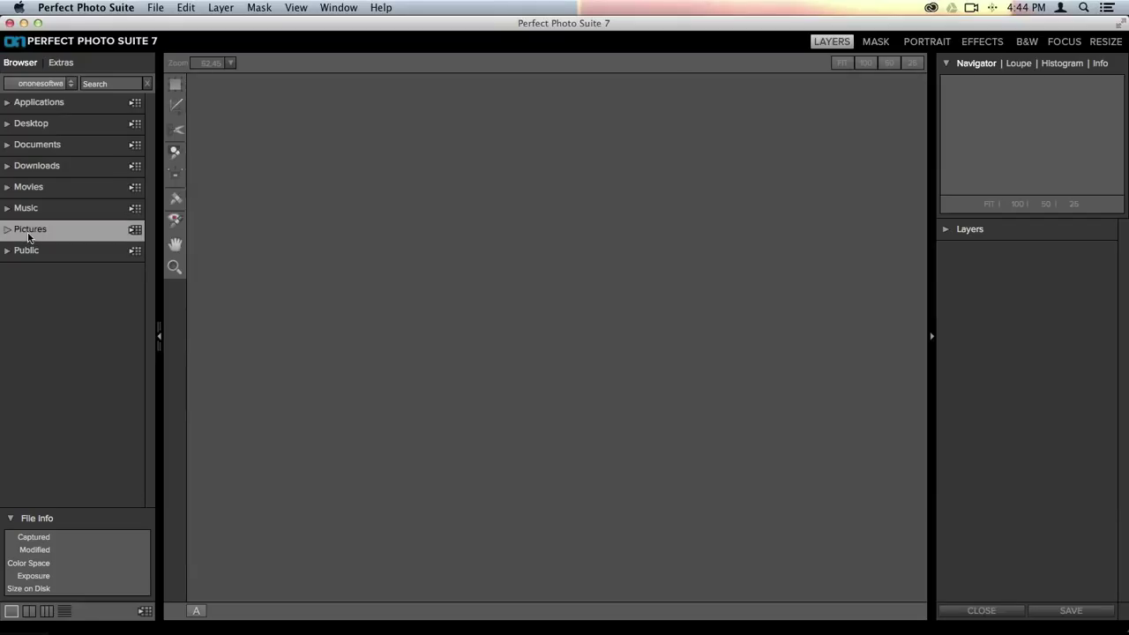
{"action": "double_click", "coordinate": [43, 166]}
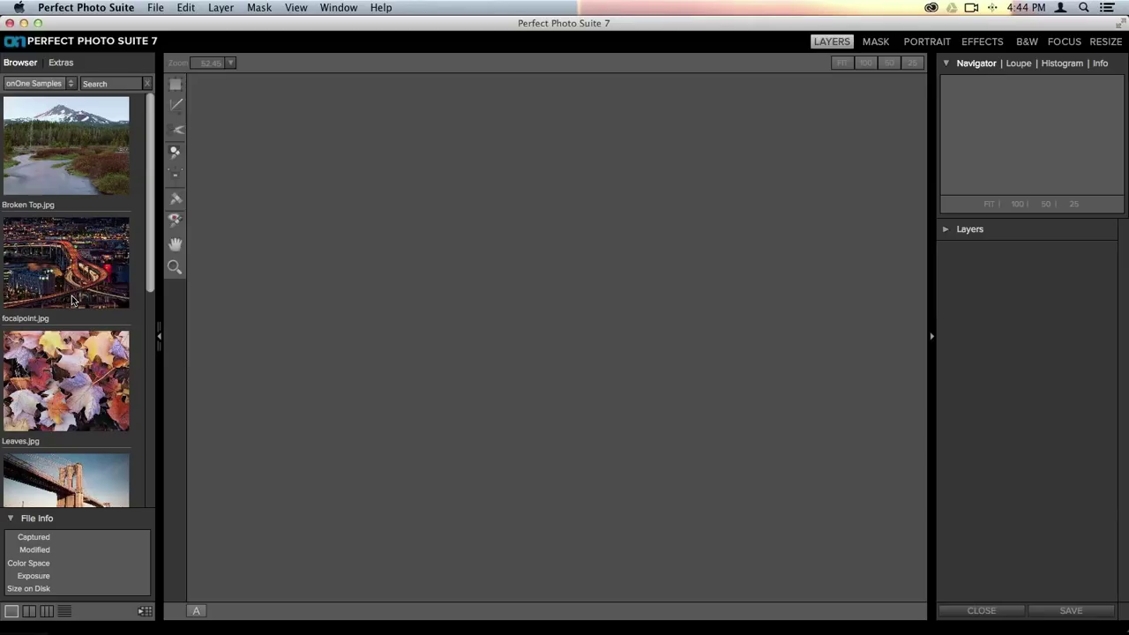
Look through the sample photos, expand the Layers section and open sky.jpg.
{"action": "scroll", "coordinate": [71, 300], "scroll_direction": "down", "scroll_amount": 10}
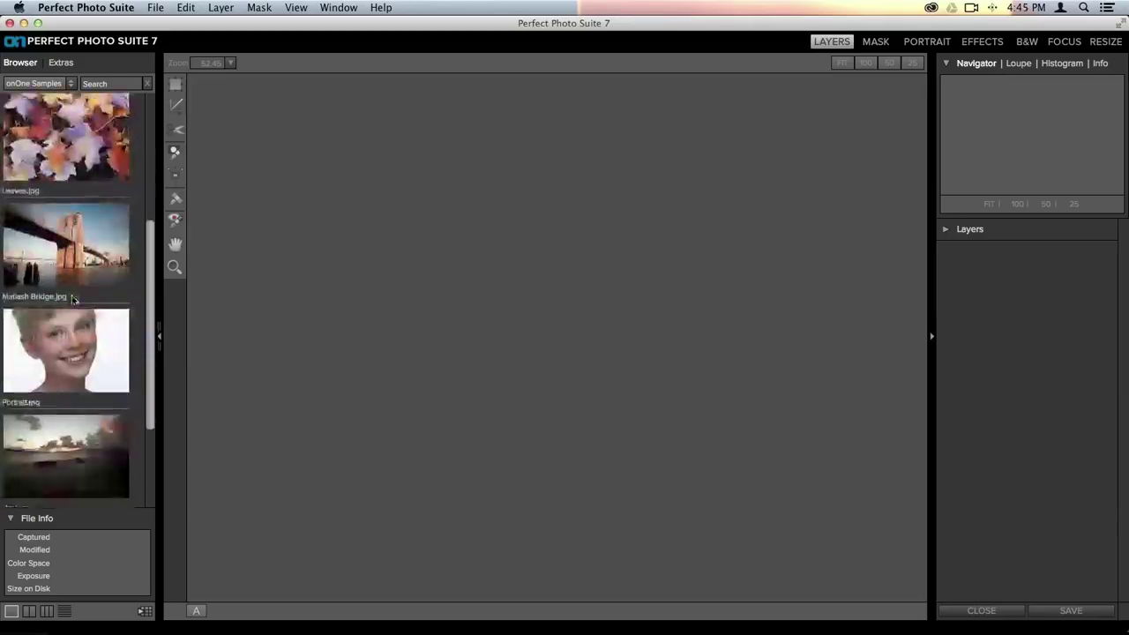
{"action": "scroll", "coordinate": [78, 300], "scroll_direction": "up", "scroll_amount": 4}
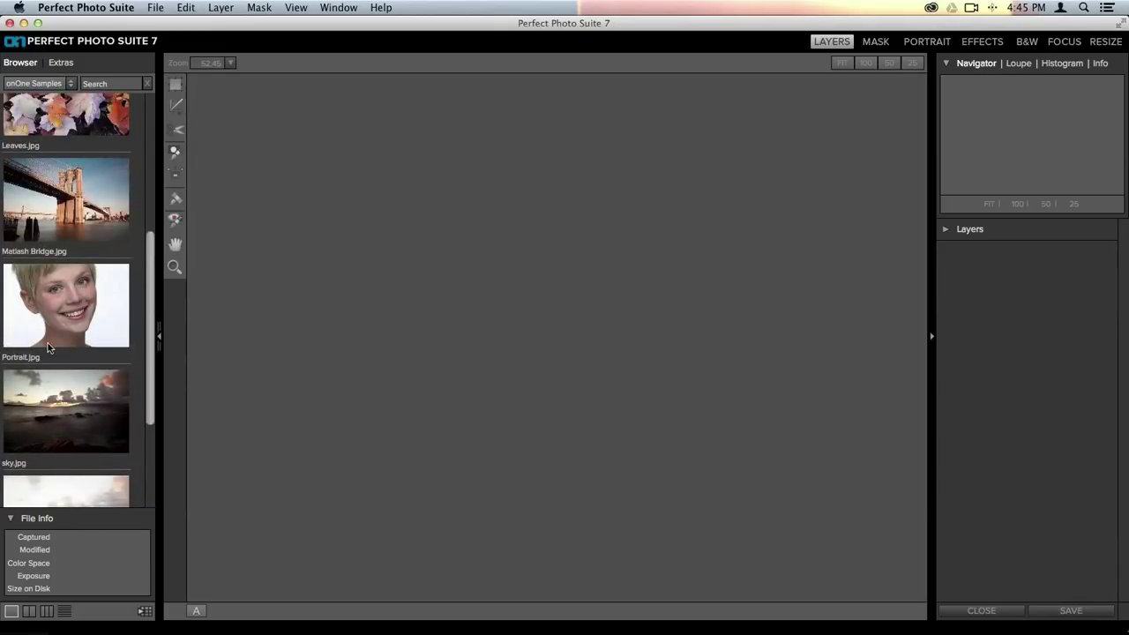
{"action": "scroll", "coordinate": [49, 349], "scroll_direction": "up", "scroll_amount": 2}
{"action": "scroll", "coordinate": [48, 348], "scroll_direction": "up", "scroll_amount": 6}
{"action": "scroll", "coordinate": [48, 348], "scroll_direction": "down", "scroll_amount": 10}
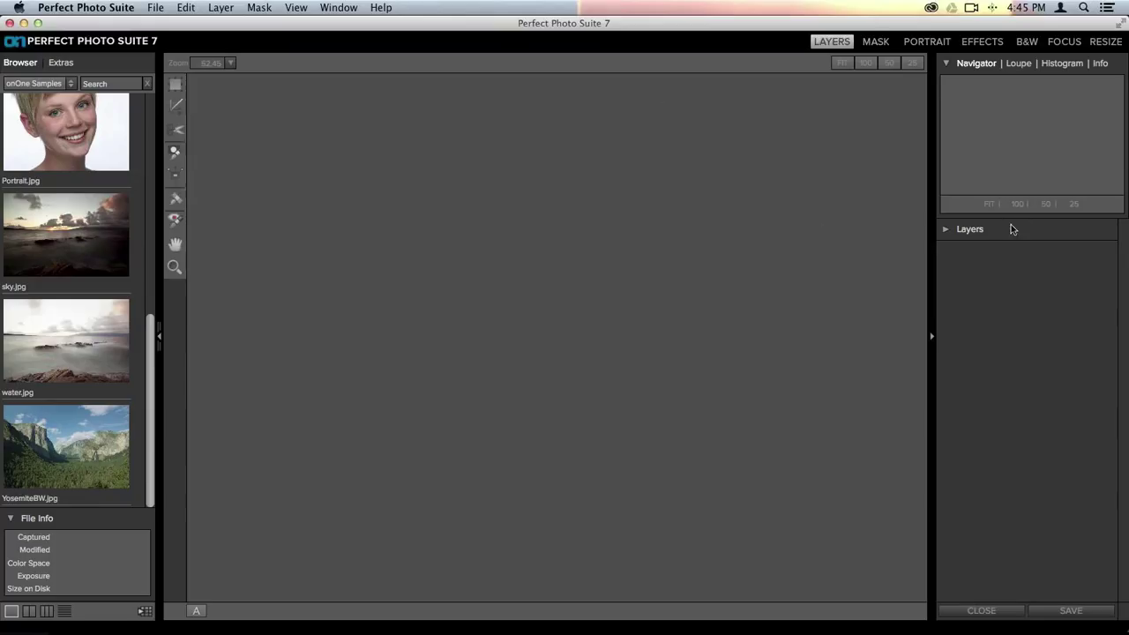
{"action": "left_click", "coordinate": [946, 229]}
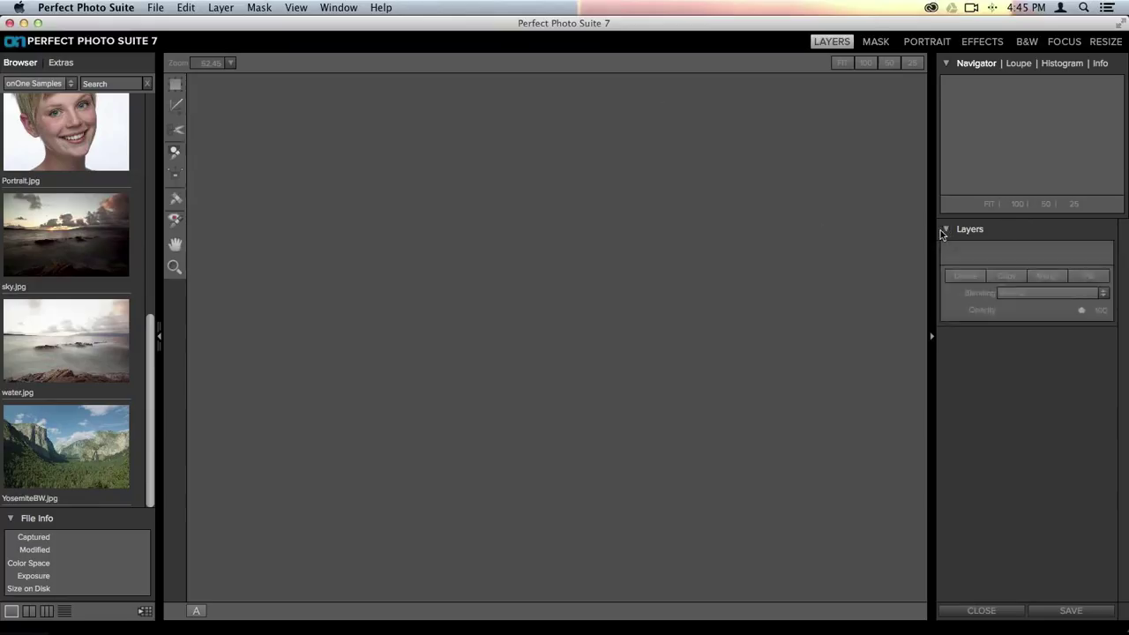
{"action": "left_click", "coordinate": [68, 260]}
{"action": "double_click", "coordinate": [67, 259]}
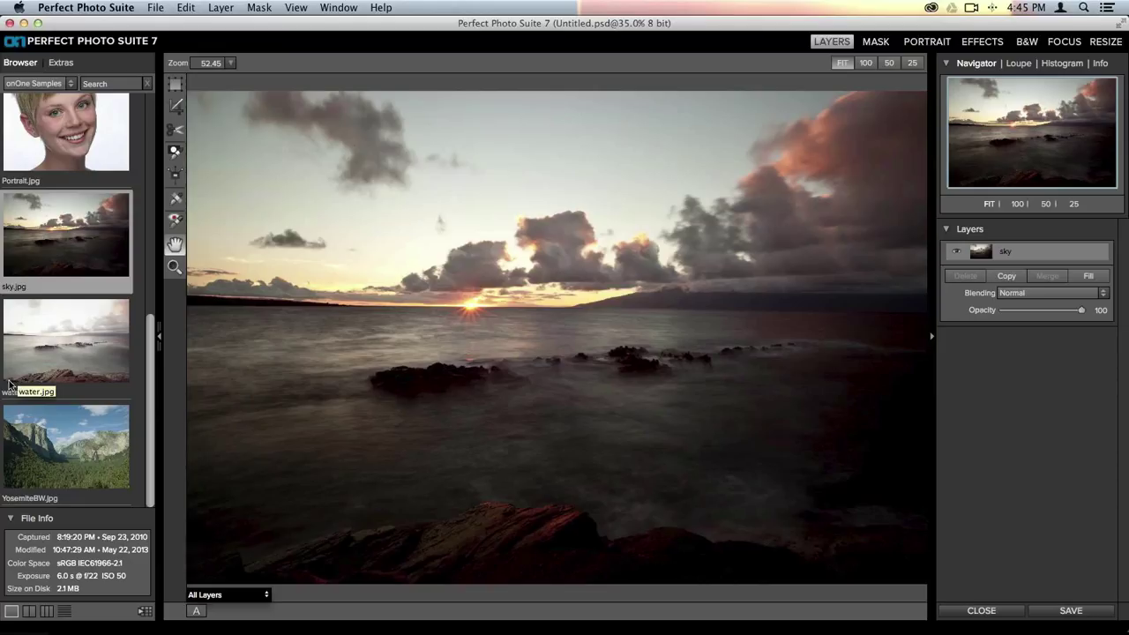
Add water.jpg to the open sky image as a new layer.
{"action": "left_click", "coordinate": [65, 347]}
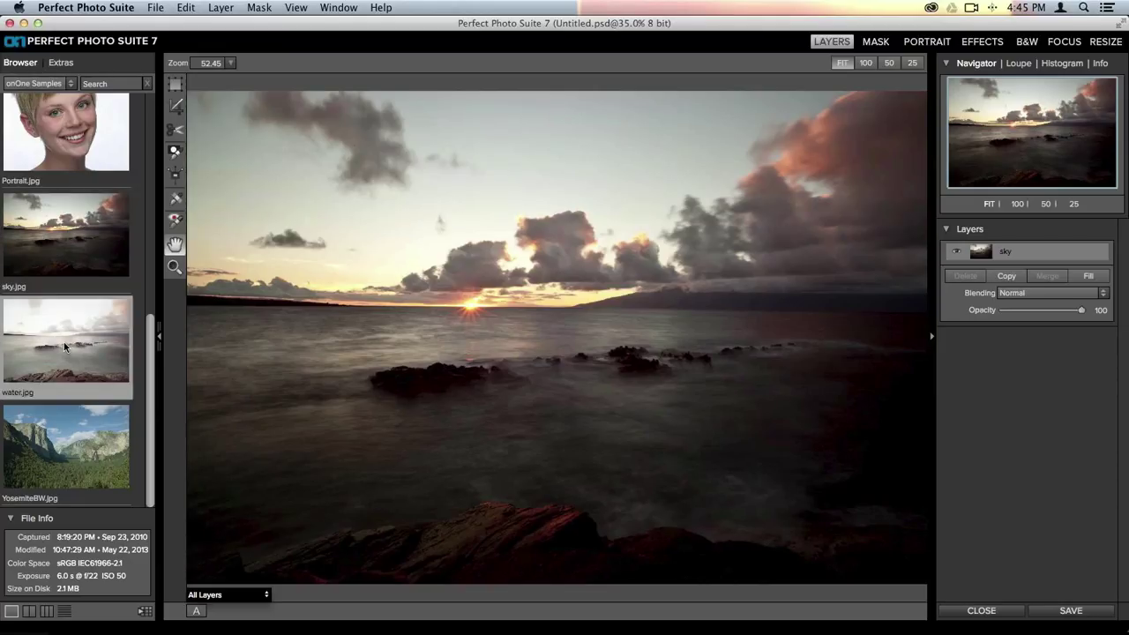
{"action": "double_click", "coordinate": [64, 346]}
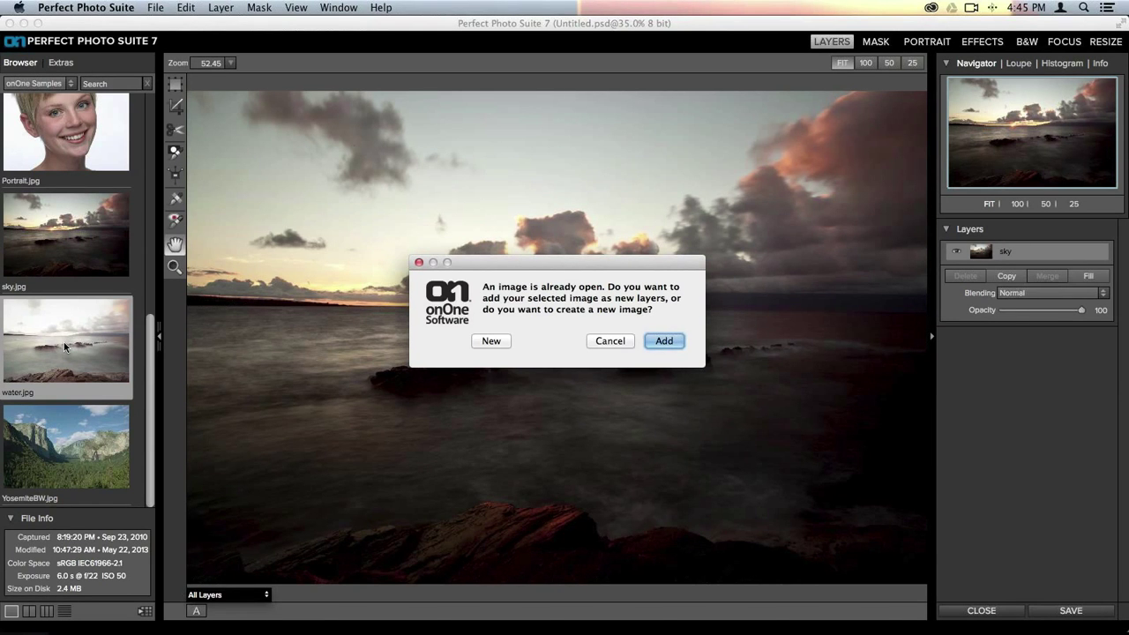
{"action": "left_click", "coordinate": [662, 341]}
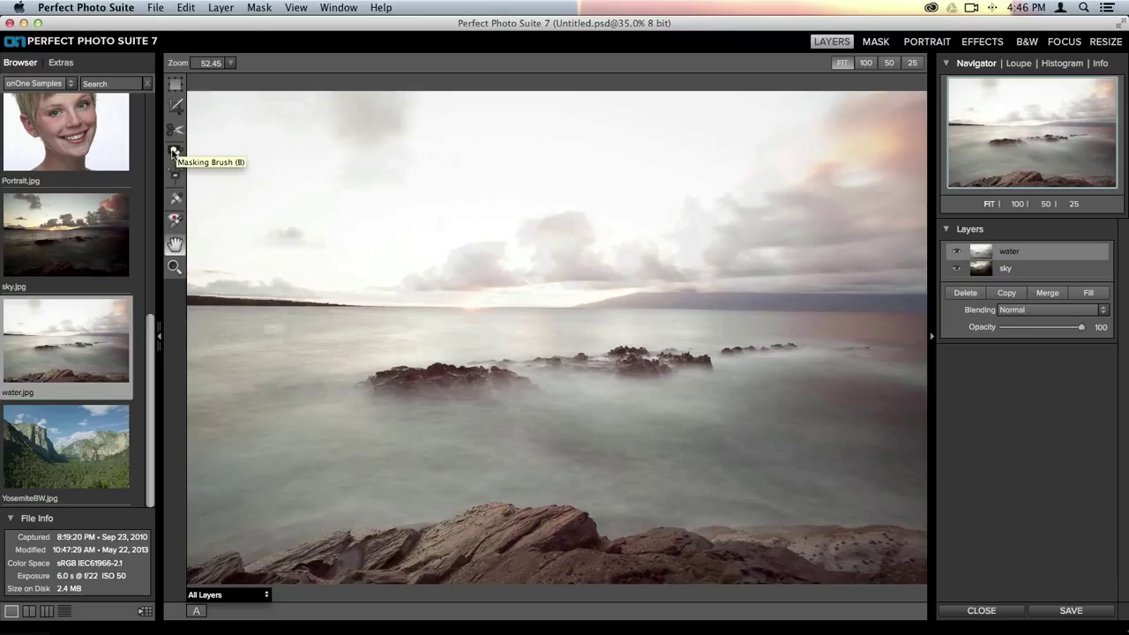
Mask the water layer with a rectangular Masking Bug turned about 90 degrees and placed above the horizon, revealing the underlying sky.
{"action": "left_click", "coordinate": [175, 176]}
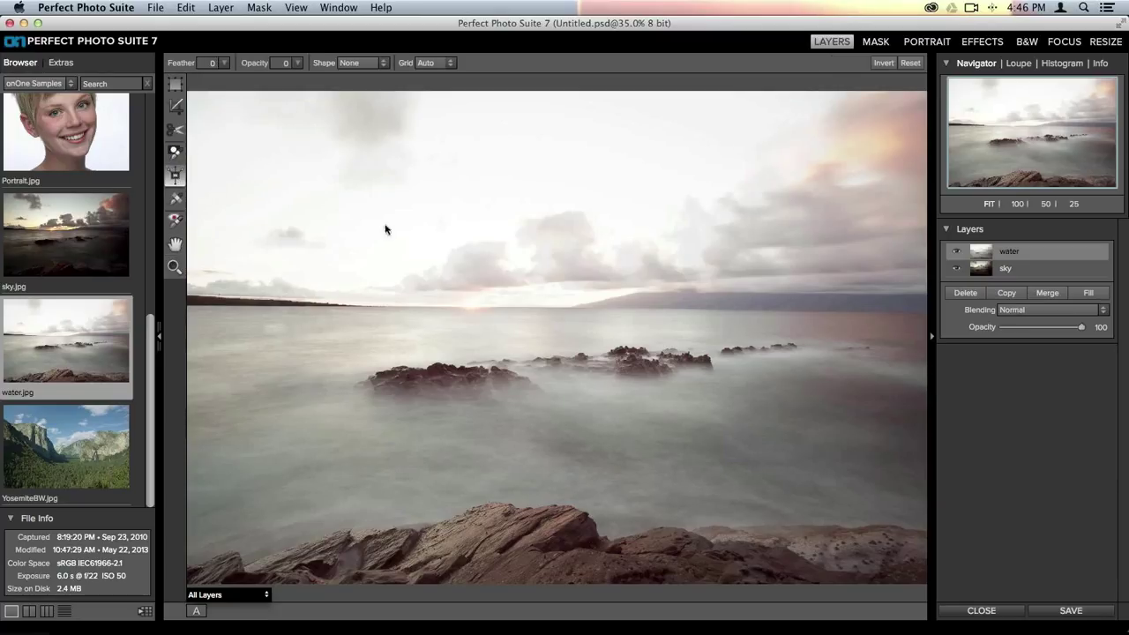
{"action": "left_click", "coordinate": [544, 231]}
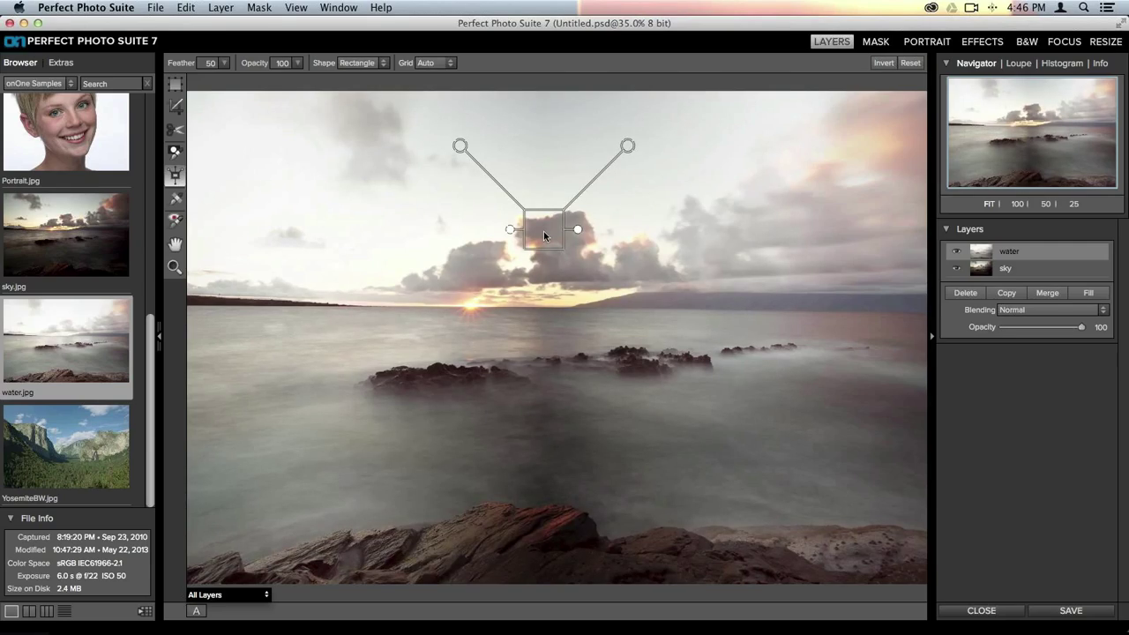
{"action": "left_click_drag", "start_coordinate": [576, 229], "coordinate": [546, 152]}
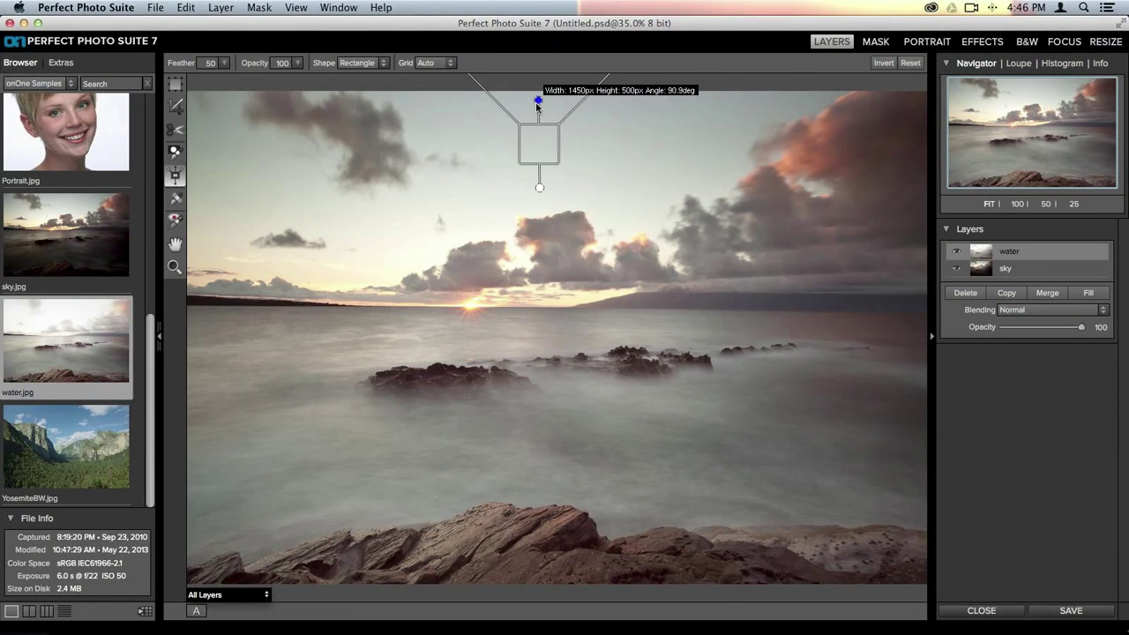
{"action": "left_click_drag", "start_coordinate": [538, 105], "coordinate": [538, 101]}
{"action": "mouse_move", "coordinate": [537, 140]}
{"action": "left_mouse_down"}
{"action": "mouse_move", "coordinate": [537, 167]}
{"action": "mouse_move", "coordinate": [528, 137]}
{"action": "left_mouse_up"}
{"action": "left_click_drag", "start_coordinate": [526, 183], "coordinate": [526, 174]}
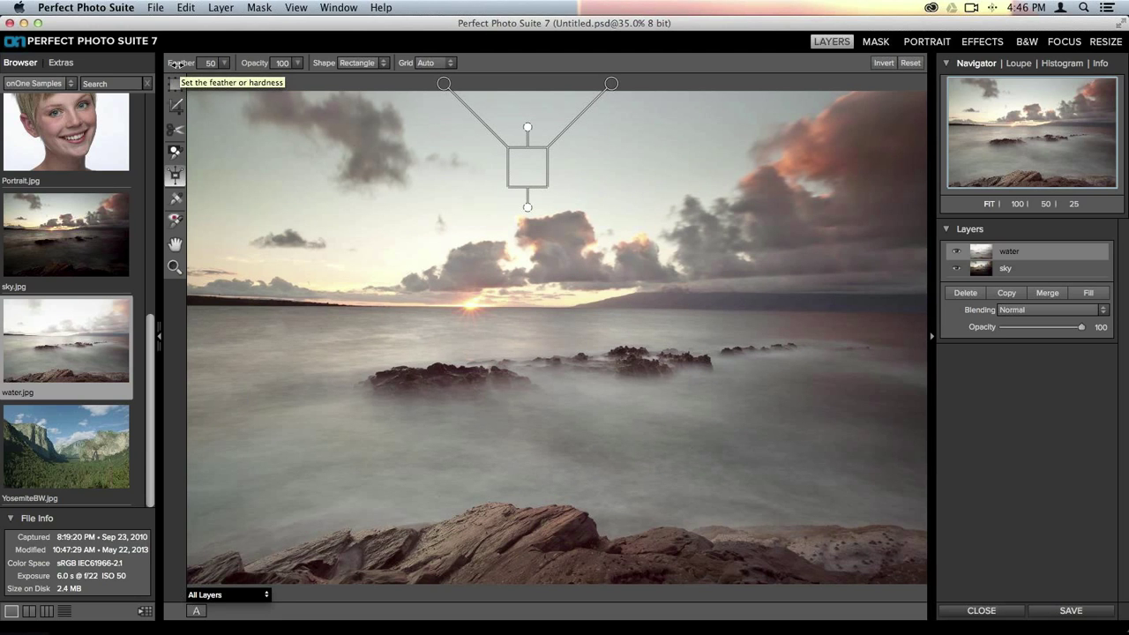
Set the gradient mask's feather to 24, fine-tune its position above the horizon and apply it to the water layer.
{"action": "left_click_drag", "start_coordinate": [175, 64], "coordinate": [154, 67]}
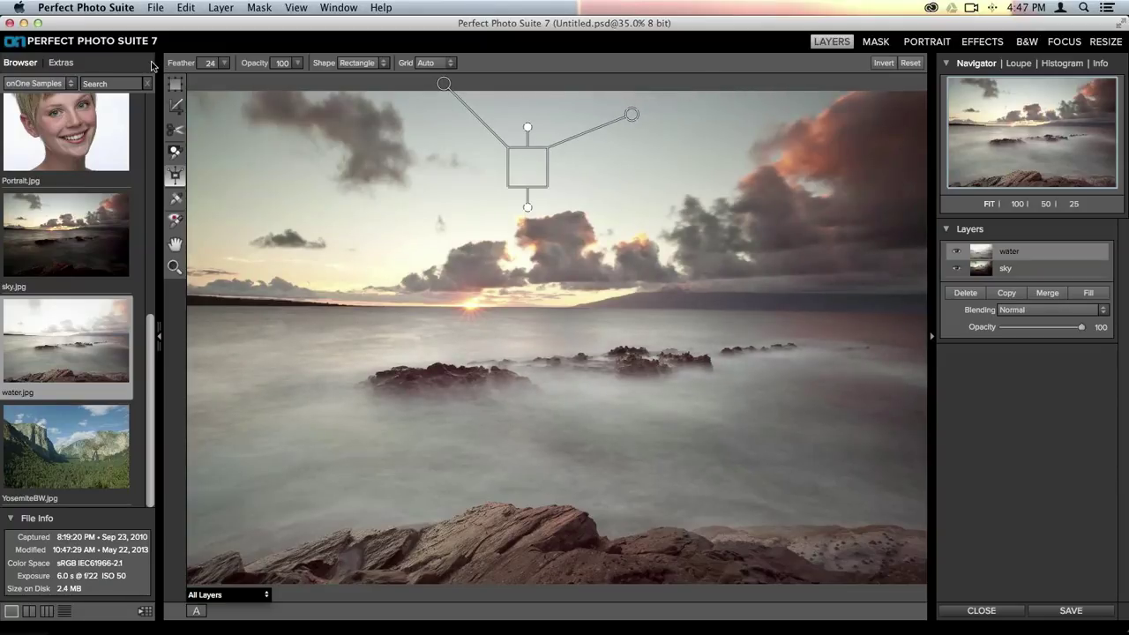
{"action": "mouse_move", "coordinate": [527, 181]}
{"action": "left_mouse_down"}
{"action": "mouse_move", "coordinate": [526, 163]}
{"action": "mouse_move", "coordinate": [519, 181]}
{"action": "left_mouse_up"}
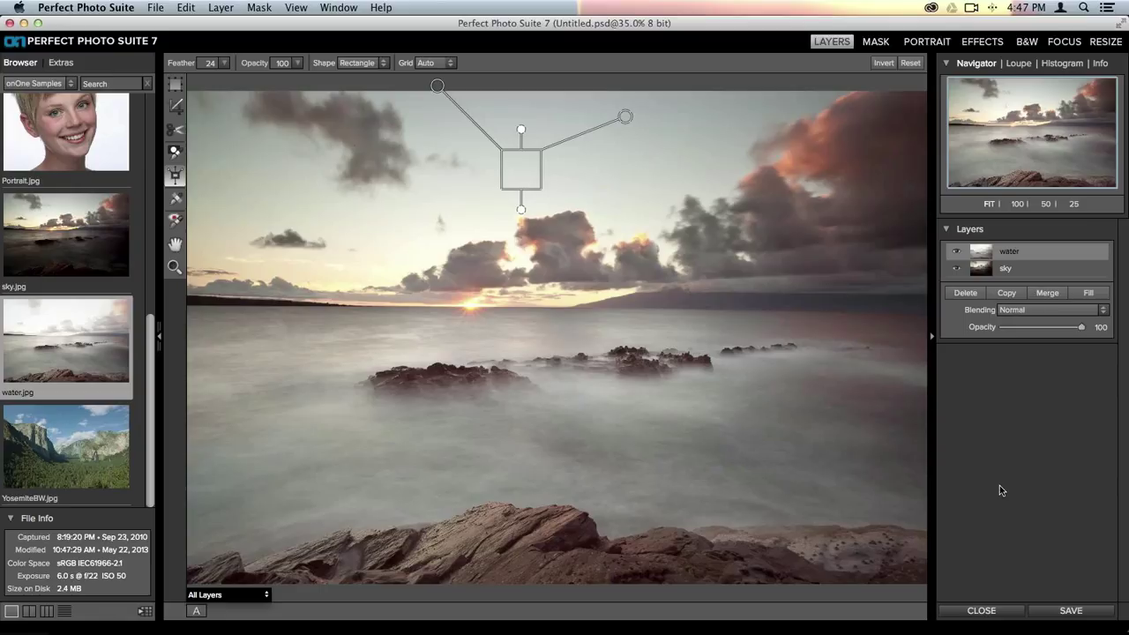
{"action": "left_click", "coordinate": [1021, 265]}
{"action": "left_click", "coordinate": [1041, 251]}
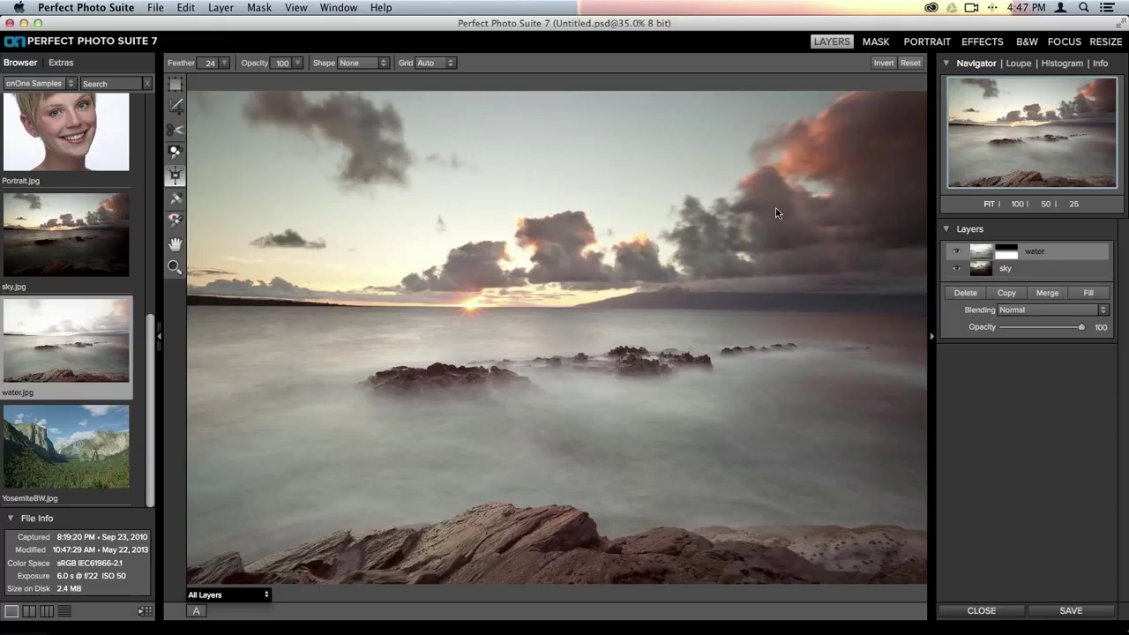
Select the sky layer.
{"action": "left_click", "coordinate": [979, 270]}
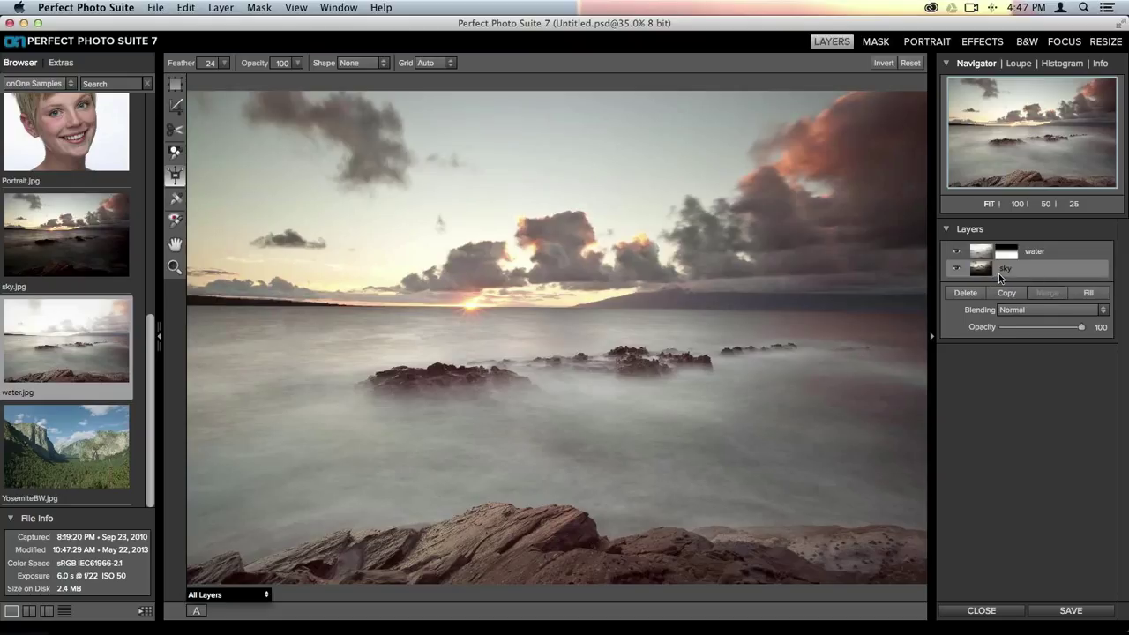